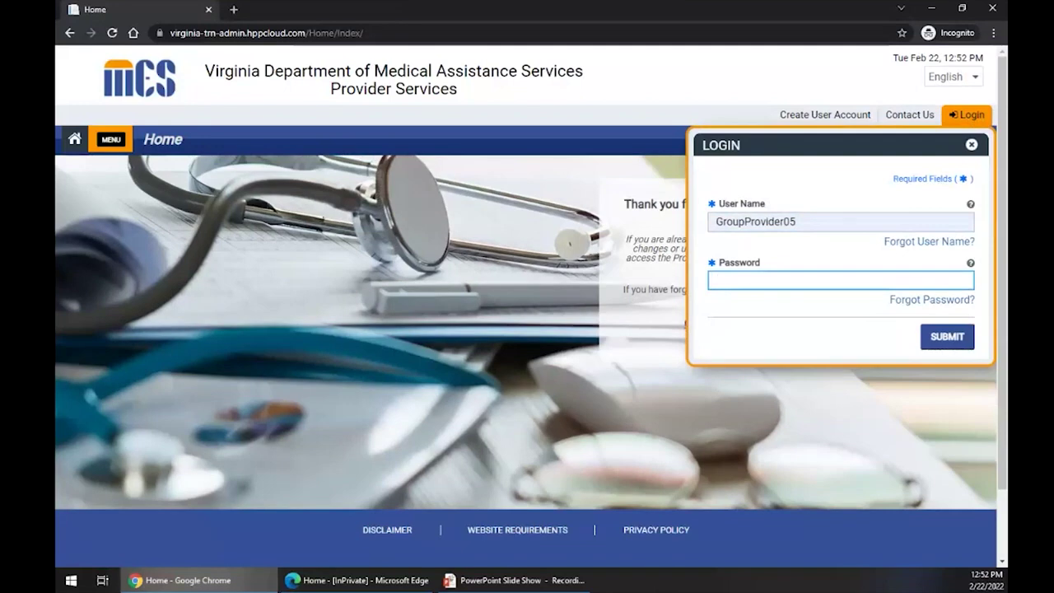
- Sign in to the provider portal with the account password
click(722, 281)
key(ctrl+v)
click(944, 338)
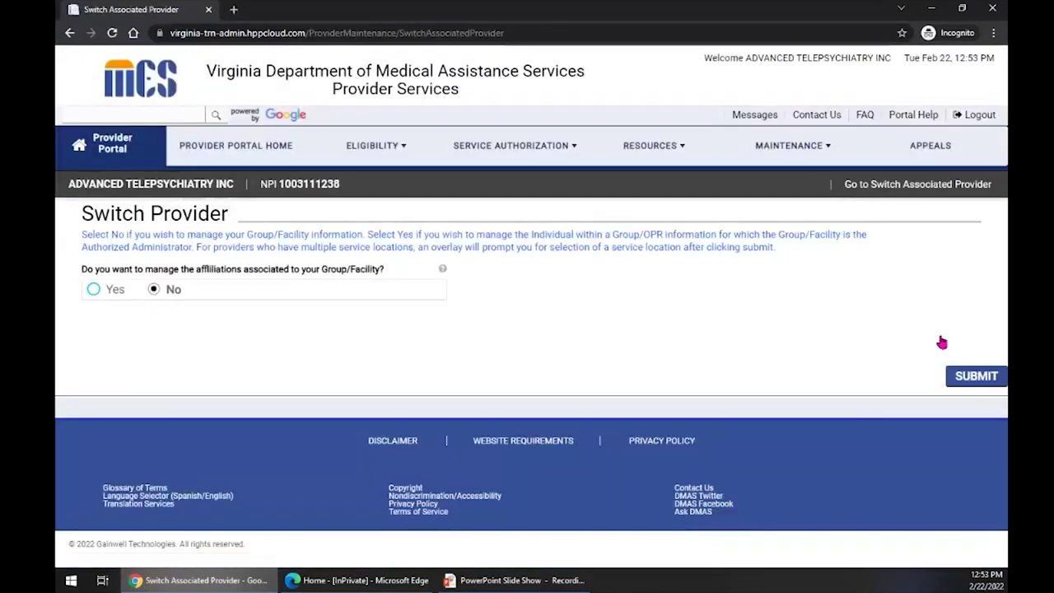
- On Switch Provider, try Yes, then settle on No to manage the group's own information
click(105, 233)
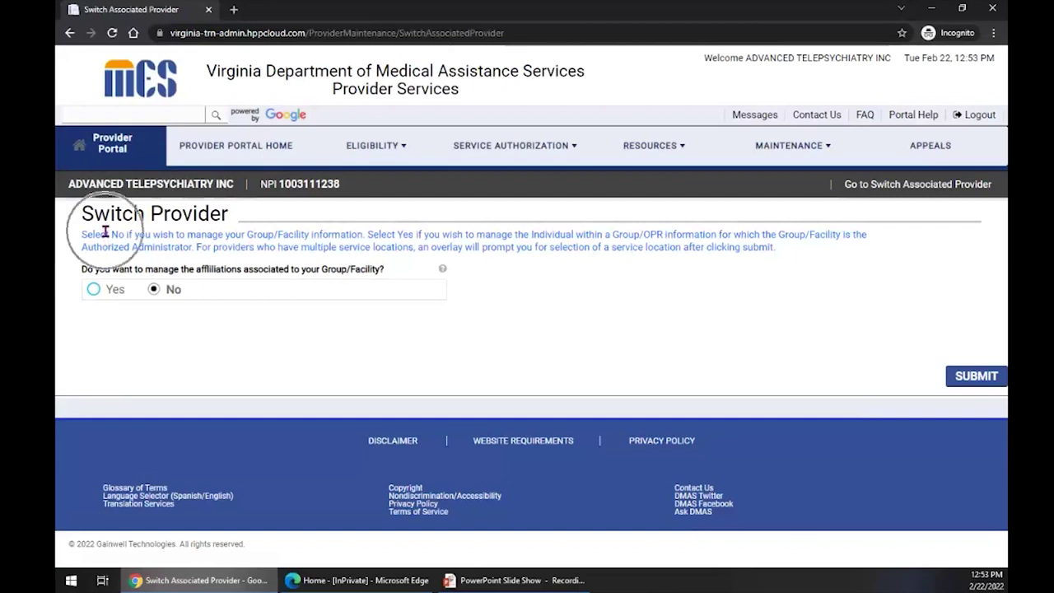
click(102, 189)
click(94, 188)
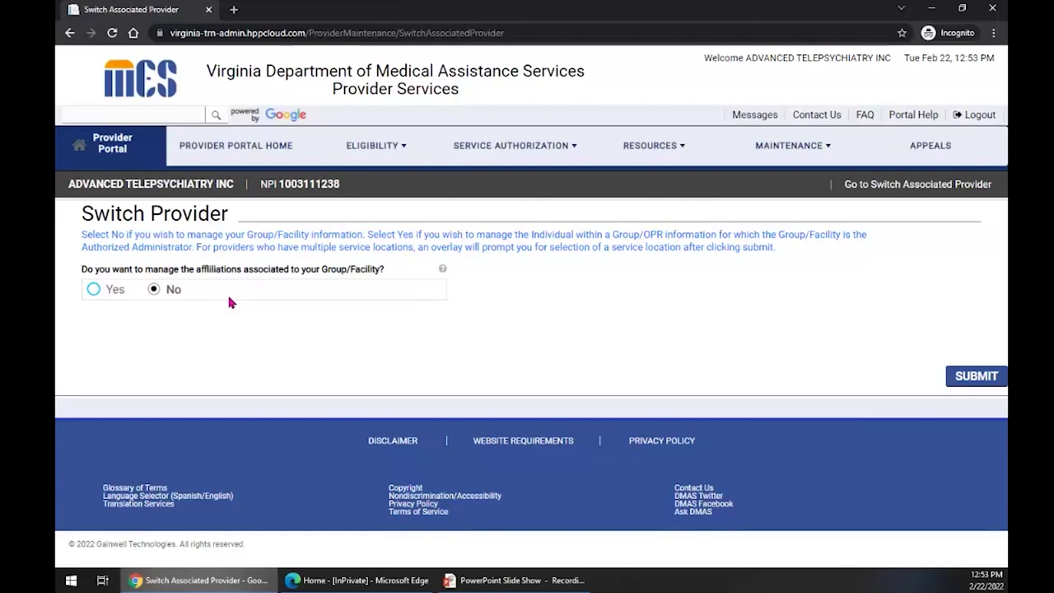
click(93, 293)
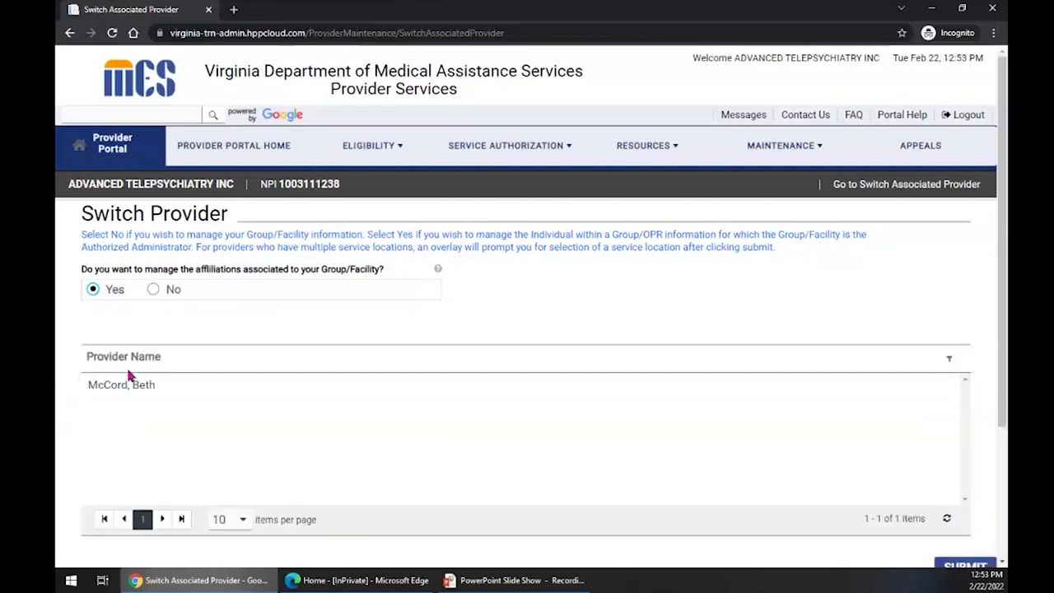
click(154, 291)
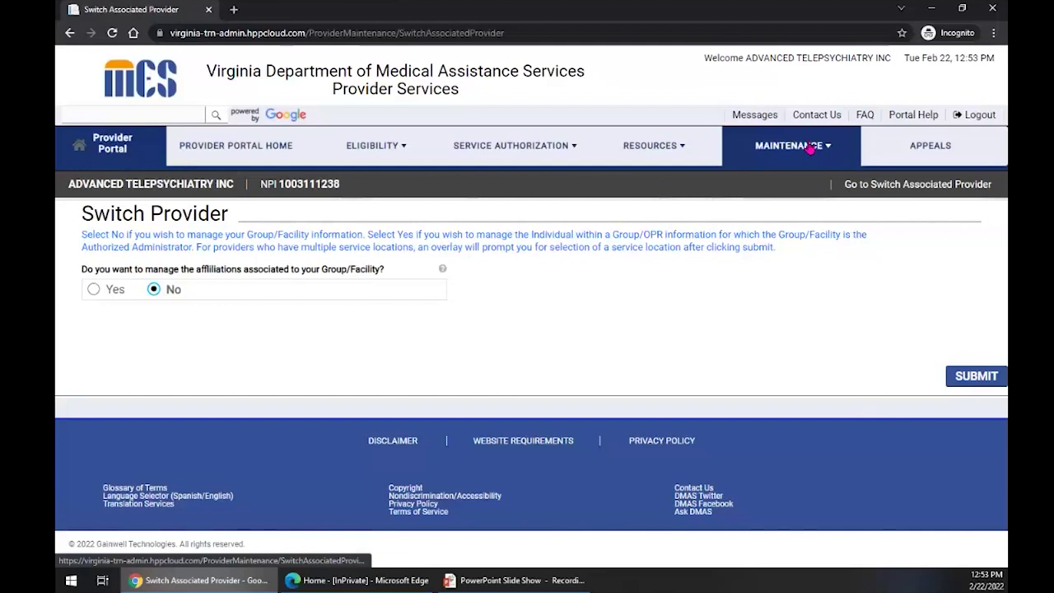
- Go to Maintenance > Manage Delegates and look over the service location list
click(814, 149)
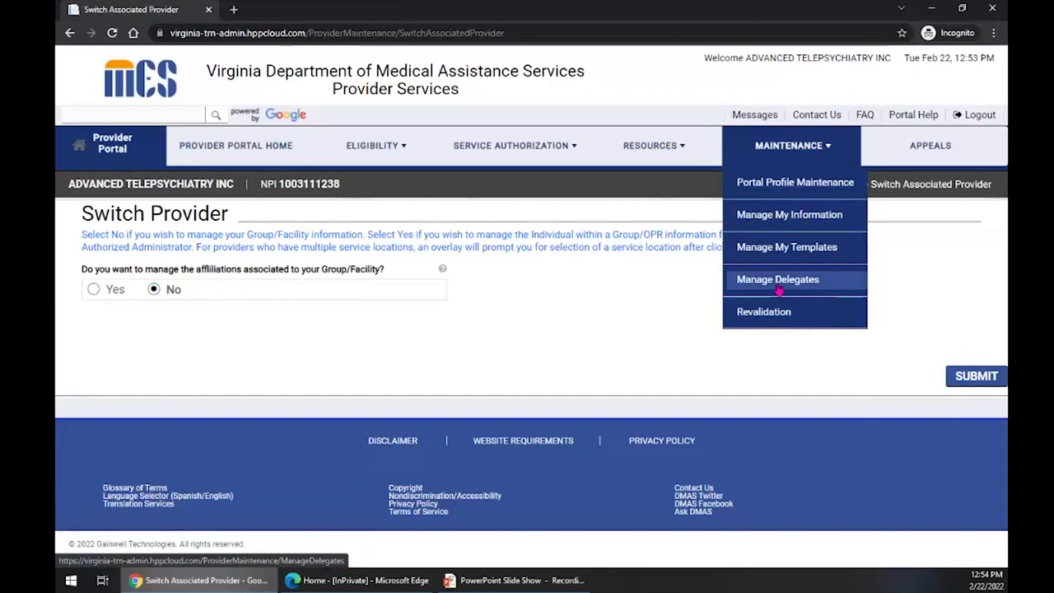
click(779, 281)
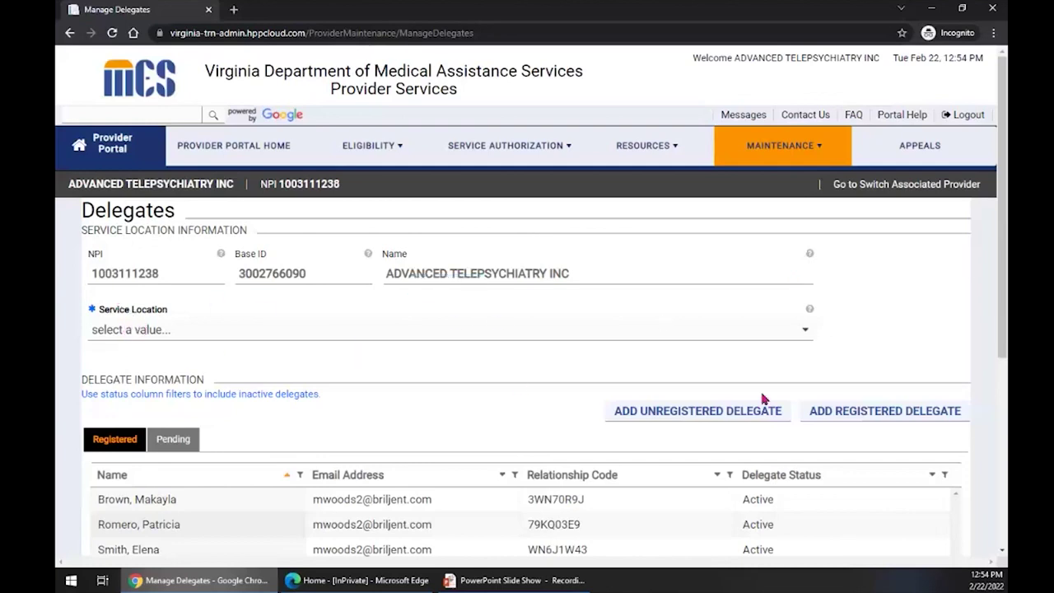
click(805, 336)
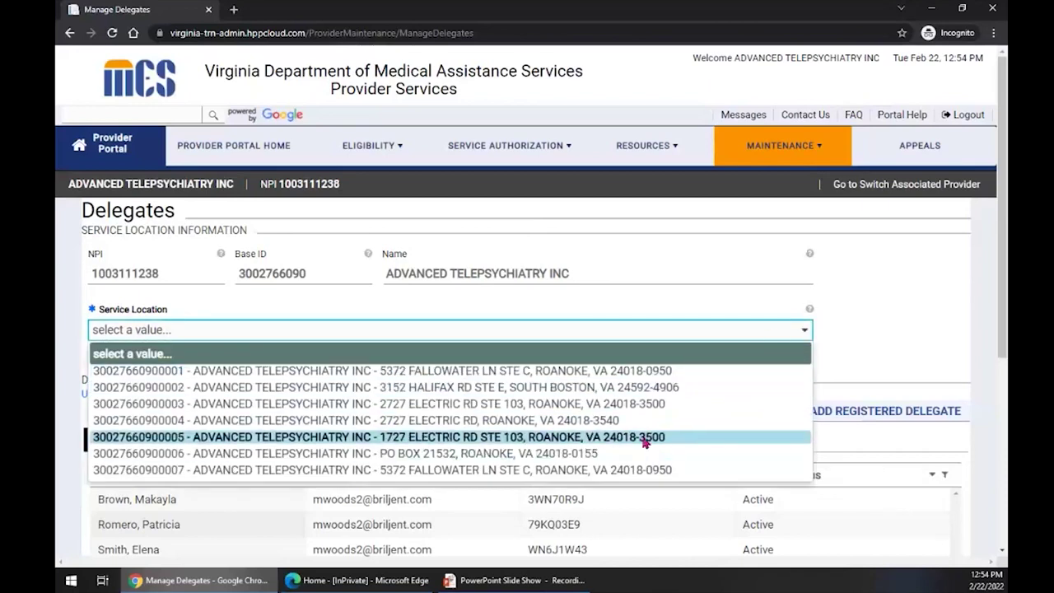
click(890, 334)
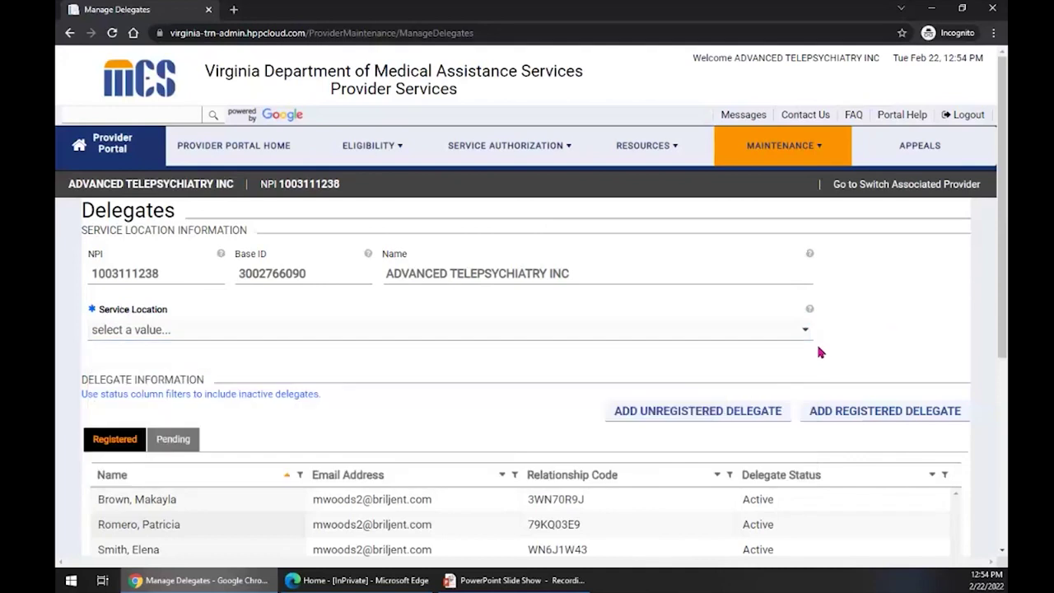
scroll(336, 423, down, 1)
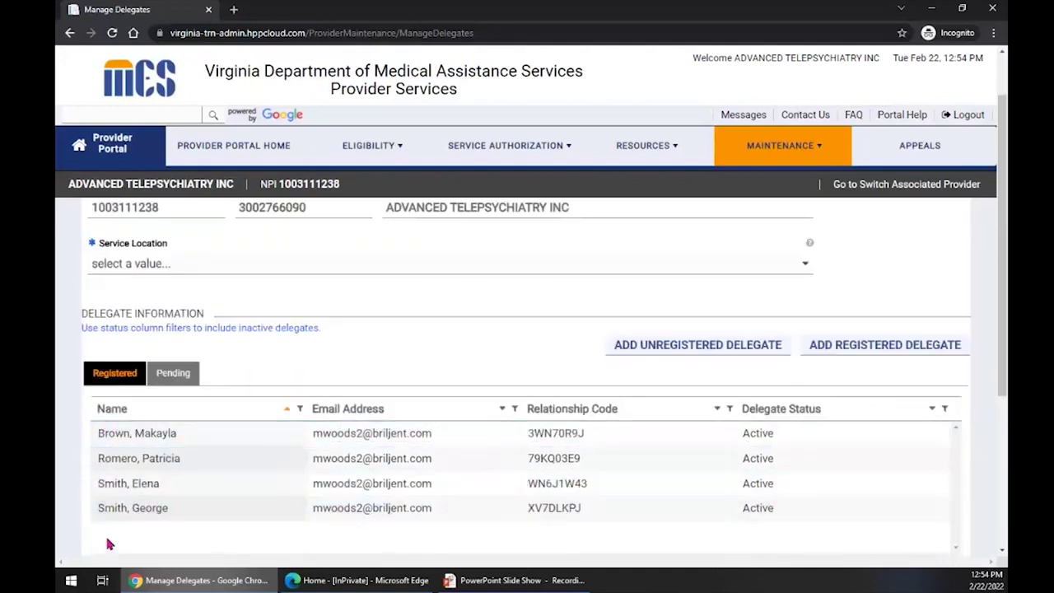
click(804, 272)
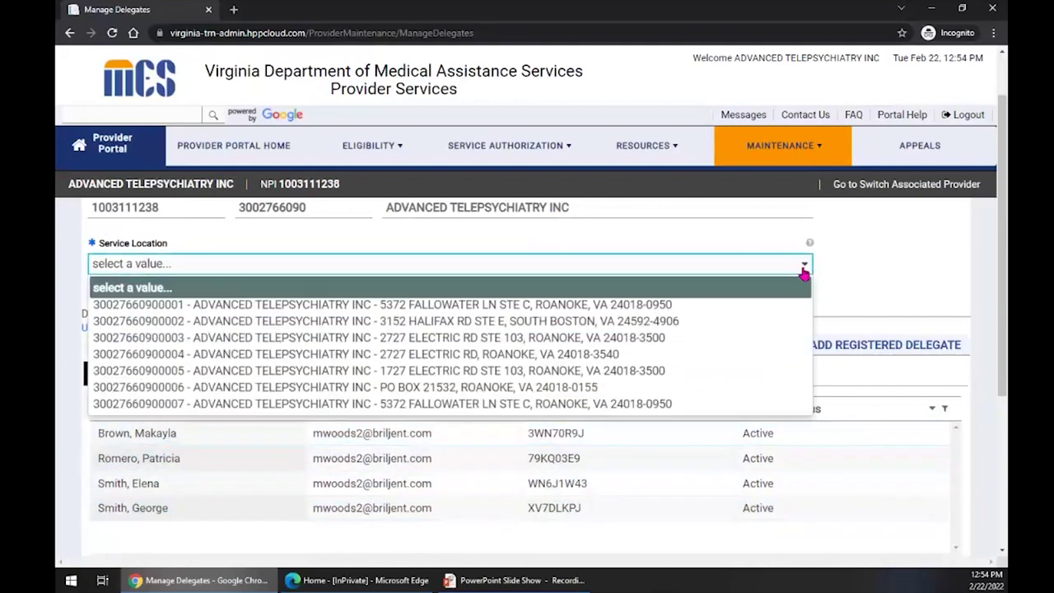
click(643, 305)
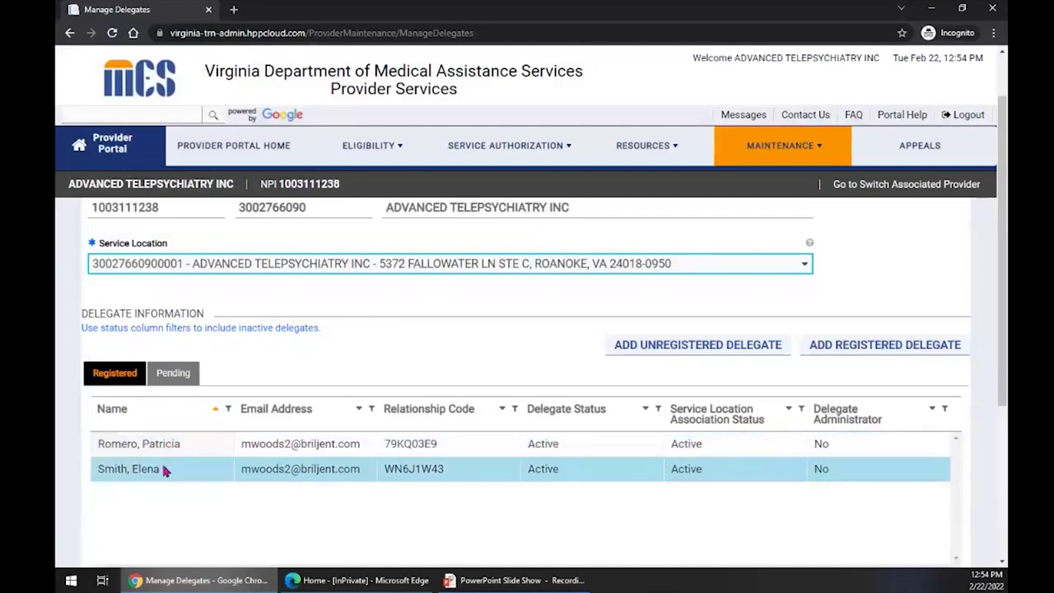
click(807, 271)
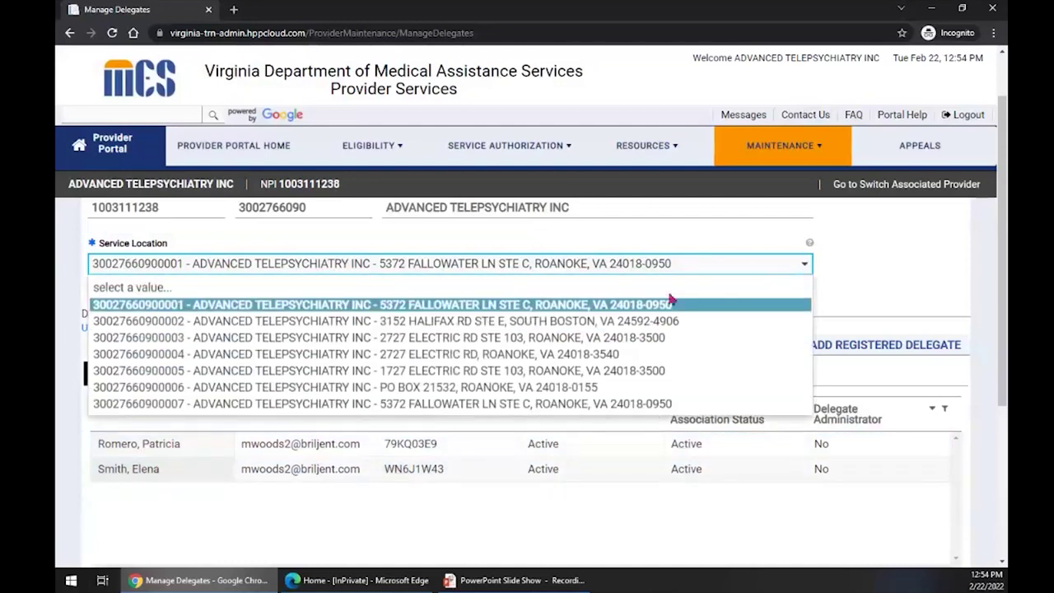
click(473, 327)
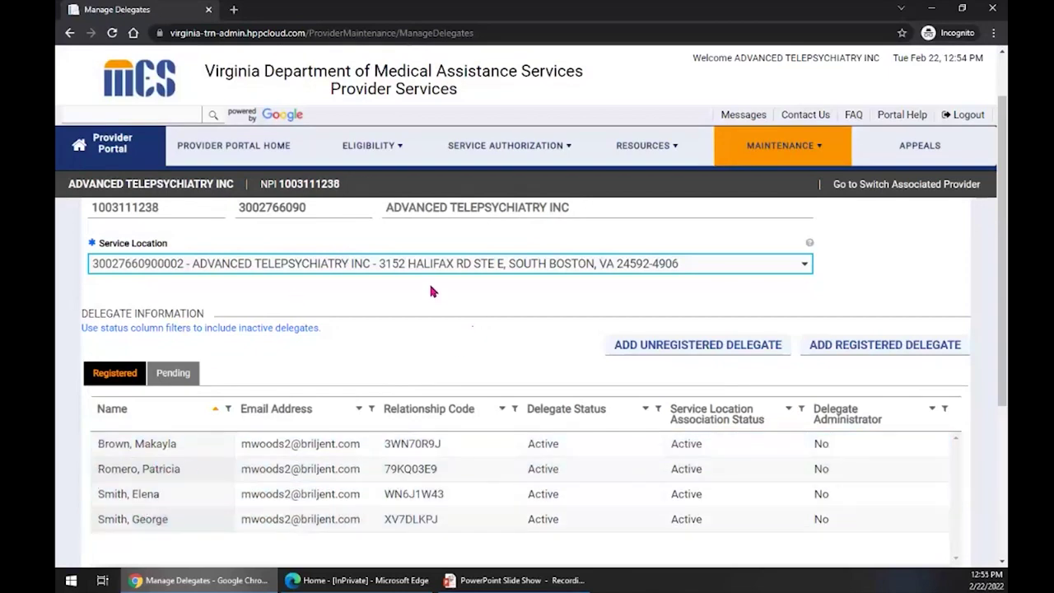
click(793, 273)
click(674, 304)
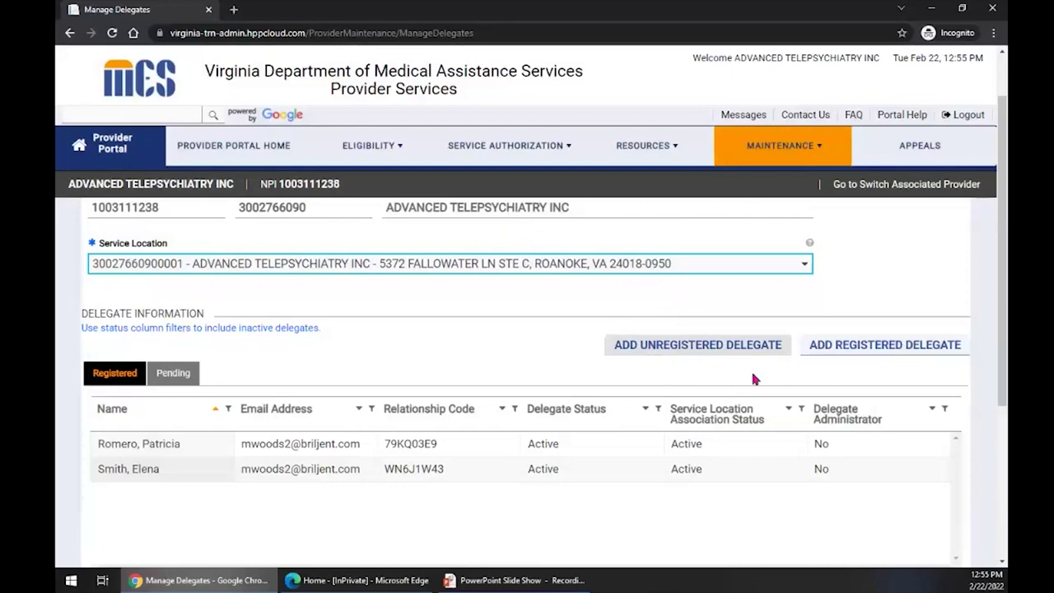
click(830, 357)
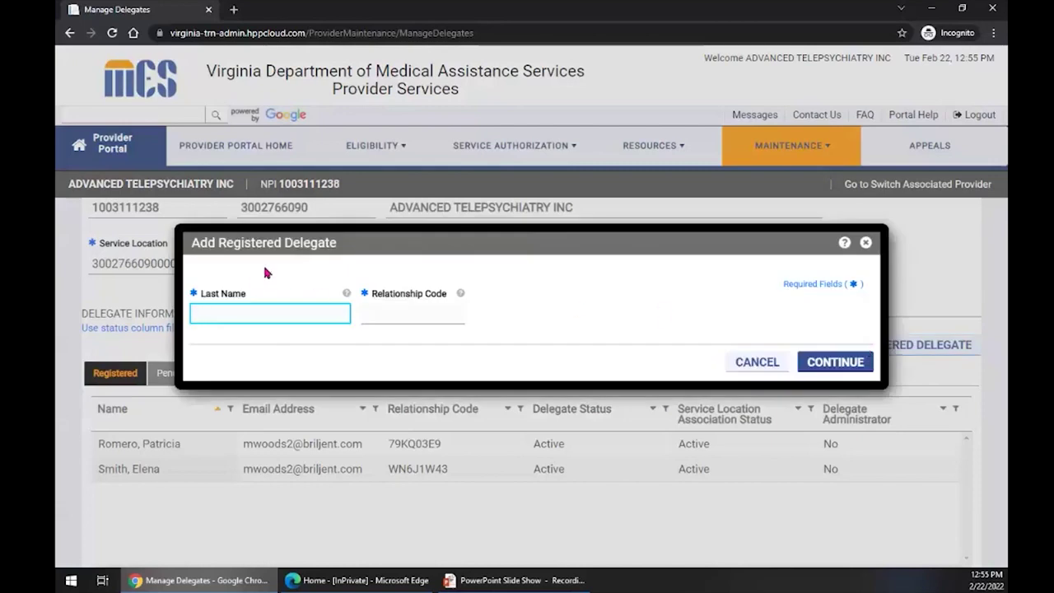
- Enter the delegate's last name from the suggestion, paste their relationship code, and continue
click(228, 316)
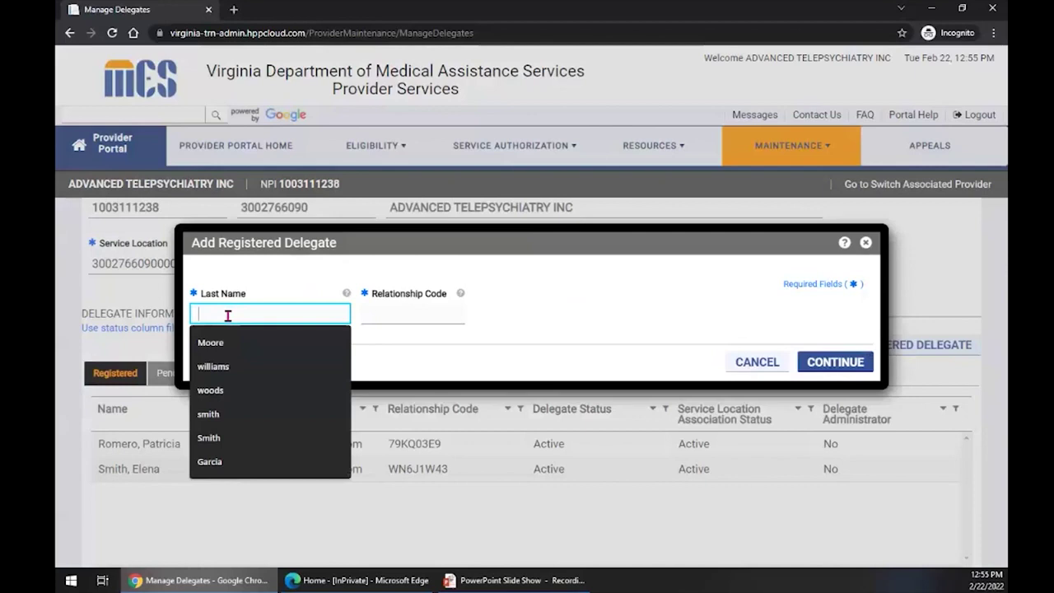
text(Garac)
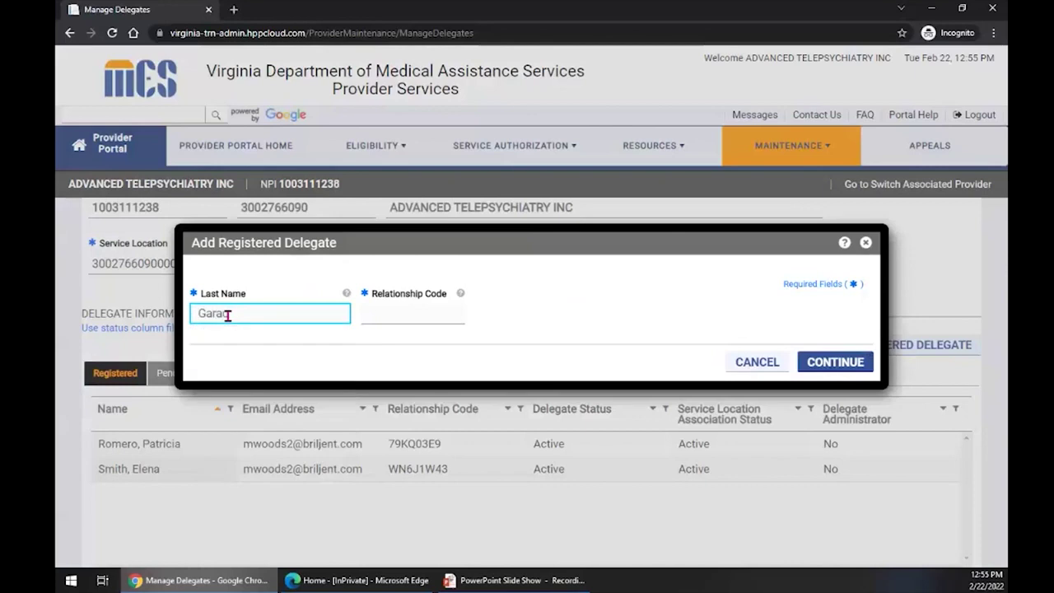
key(BackSpace)
key(BackSpace)
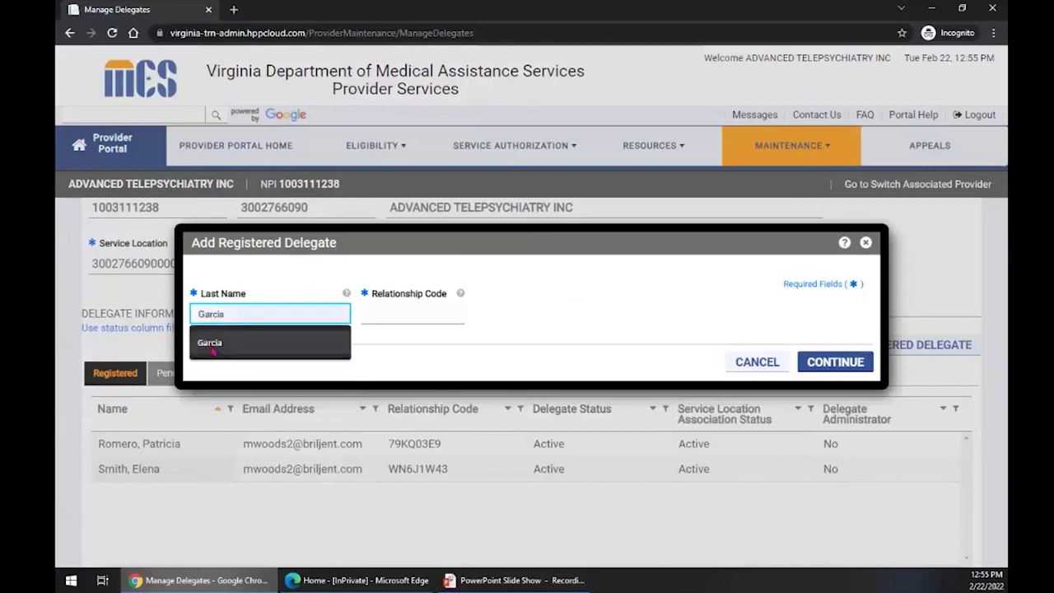
click(212, 346)
click(407, 315)
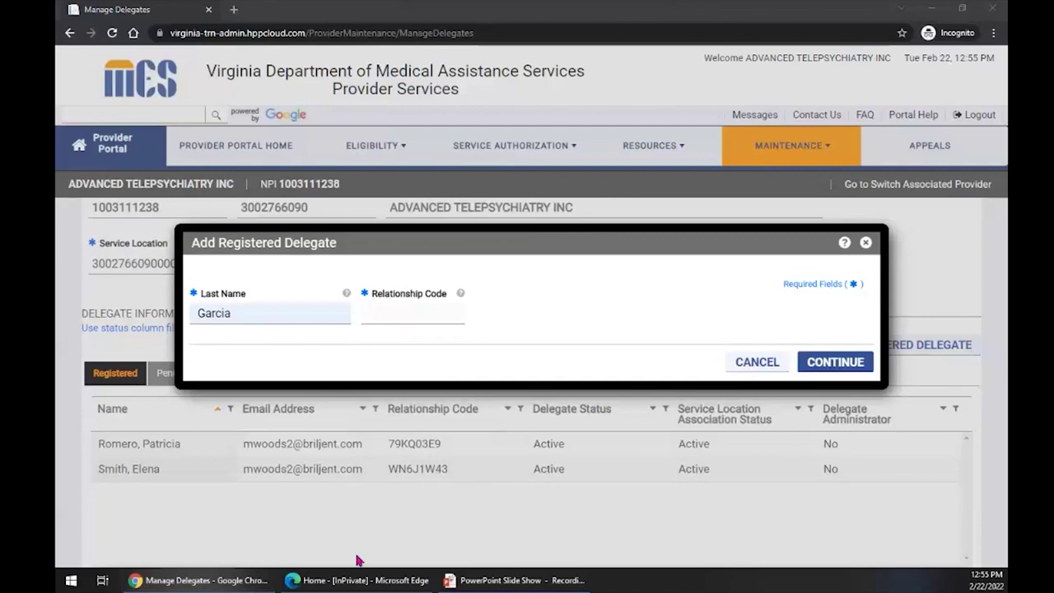
click(390, 315)
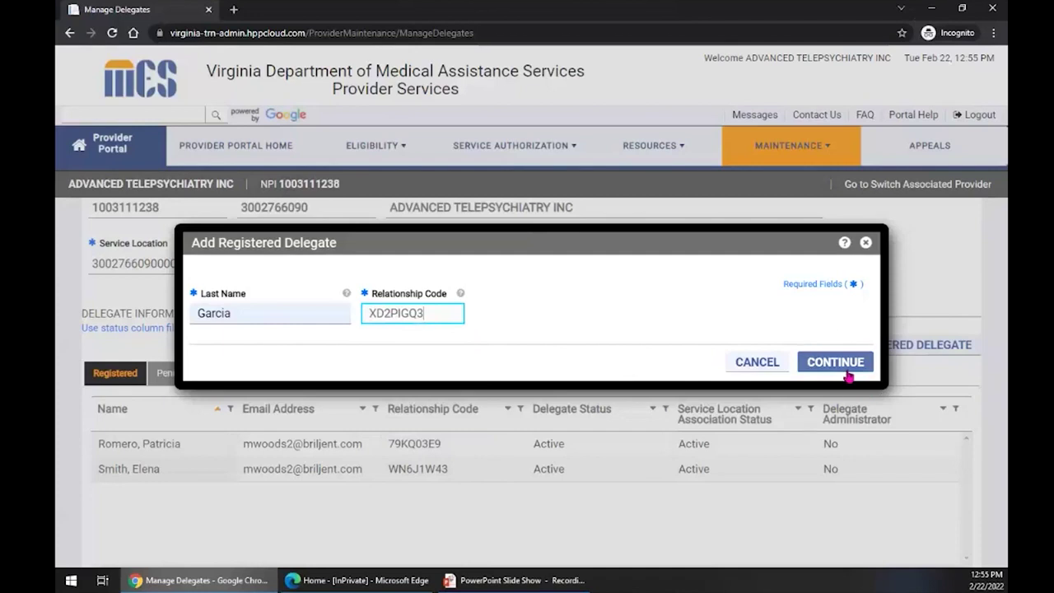
click(848, 375)
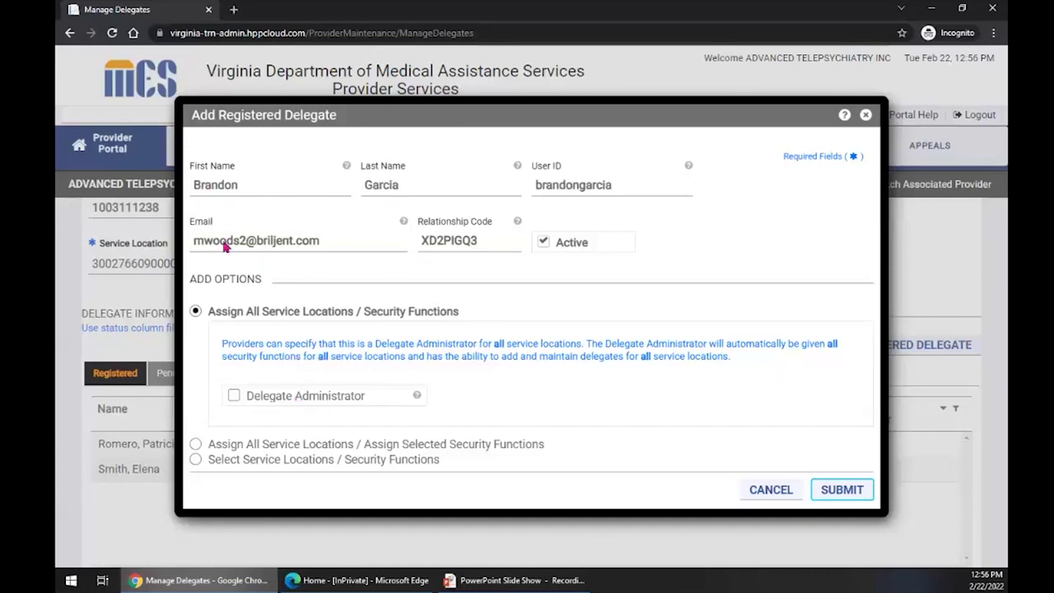
- Check the delegate form's Active checkbox and access options, then return to the PowerPoint slide show
click(453, 244)
click(541, 245)
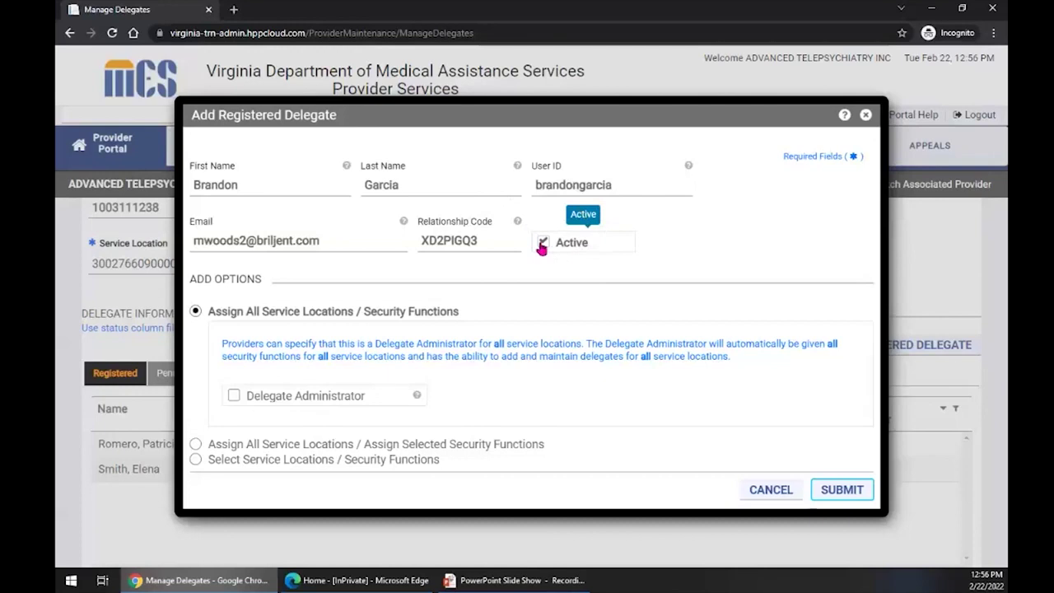
click(538, 252)
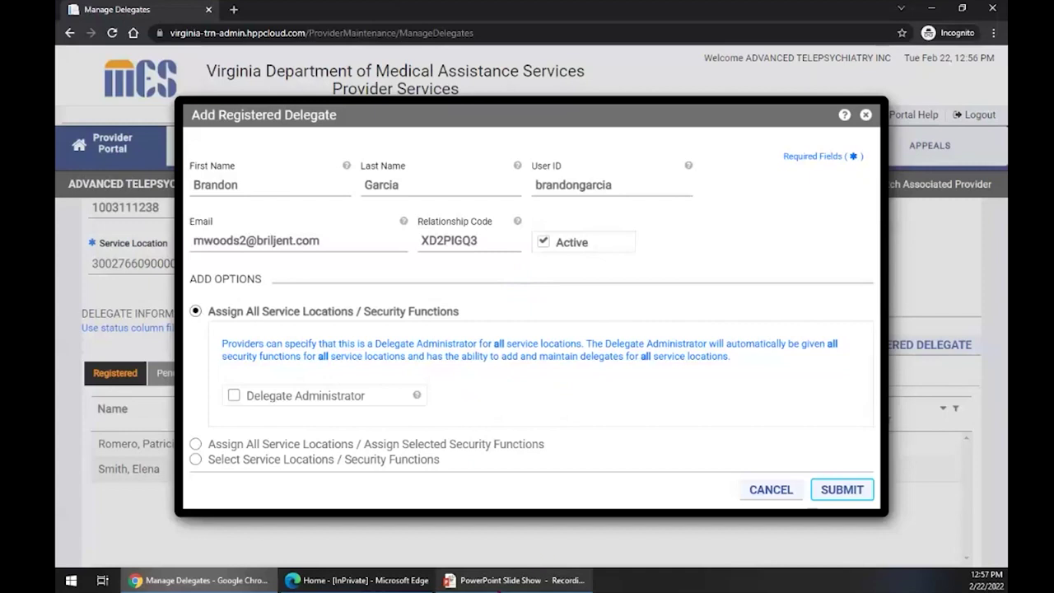
click(514, 579)
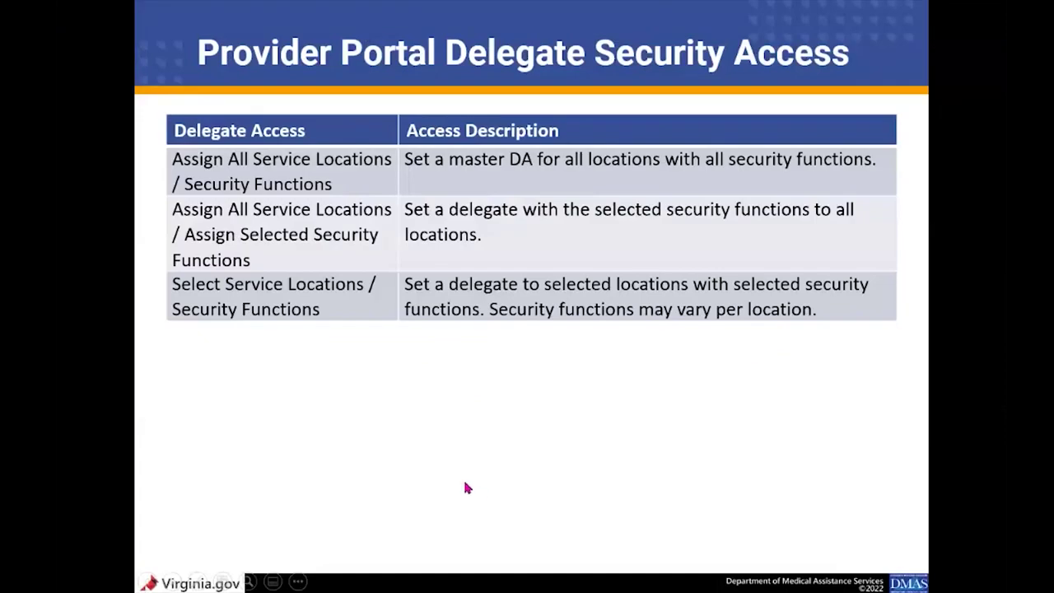
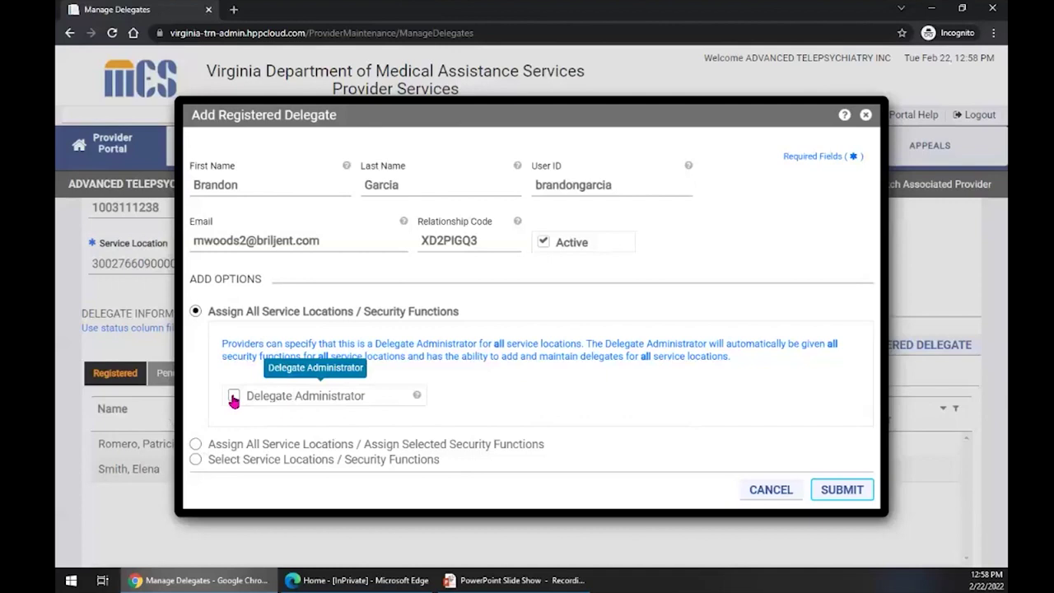
- Enable the Delegate Administrator option for the new delegate
click(234, 398)
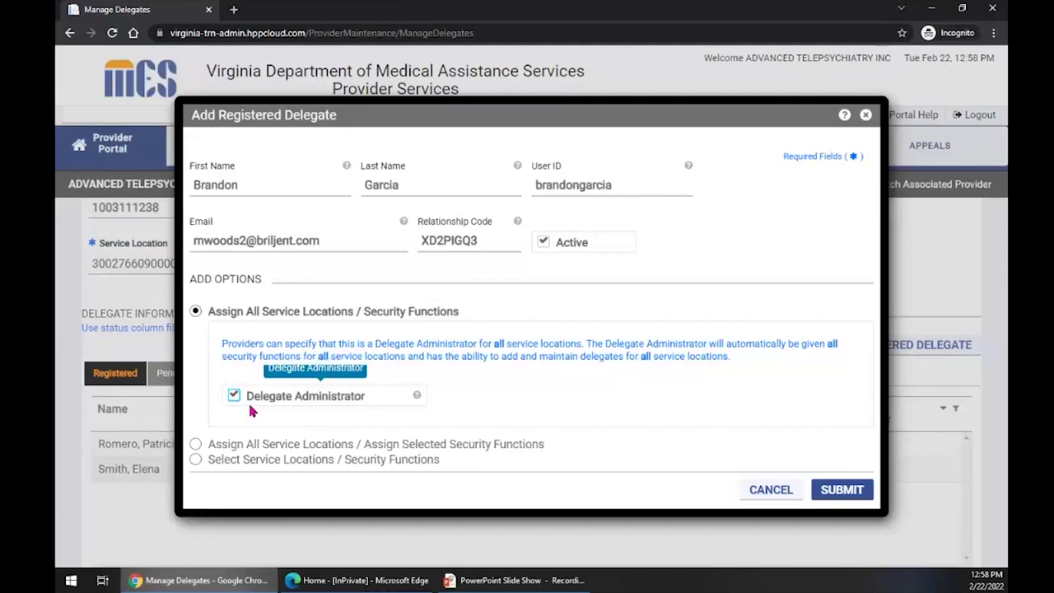
- Uncheck Delegate Administrator so the new delegate has no administrator role
click(234, 397)
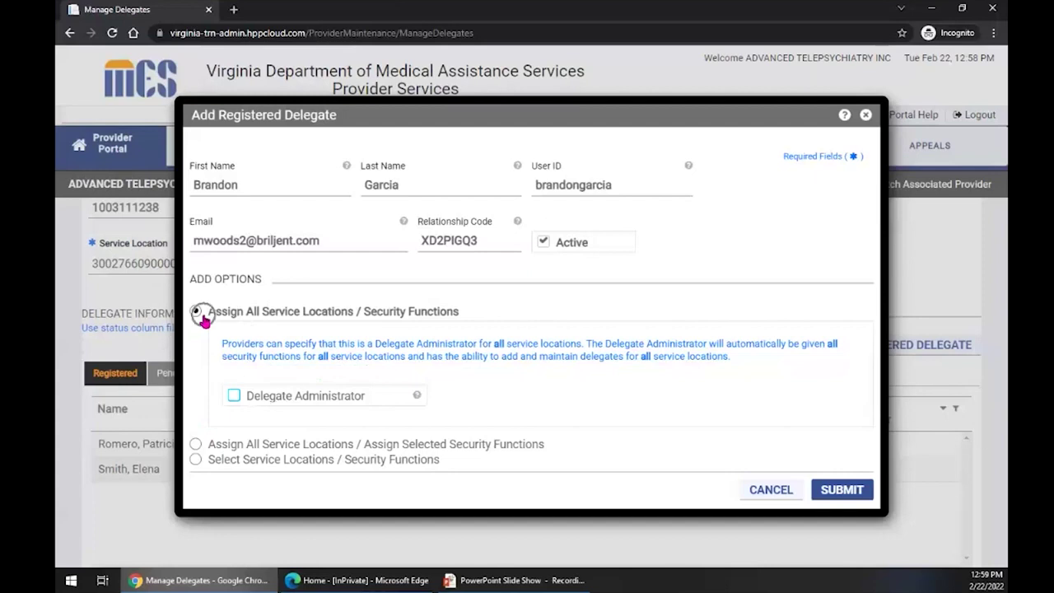
- Choose Assign Selected Security Functions and grant Message Center - View and Send Messages
click(195, 445)
click(195, 445)
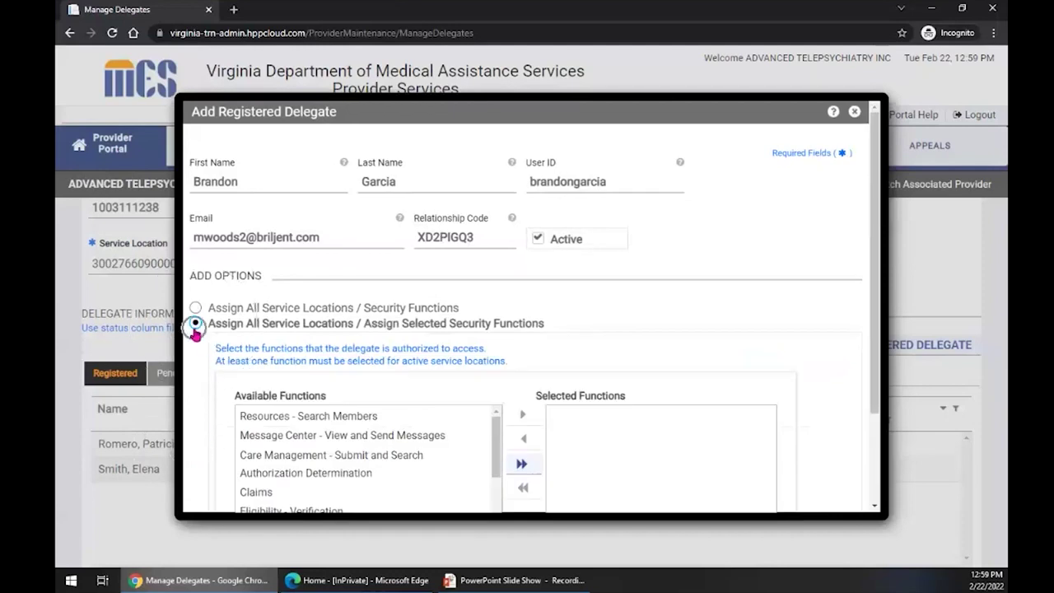
click(378, 420)
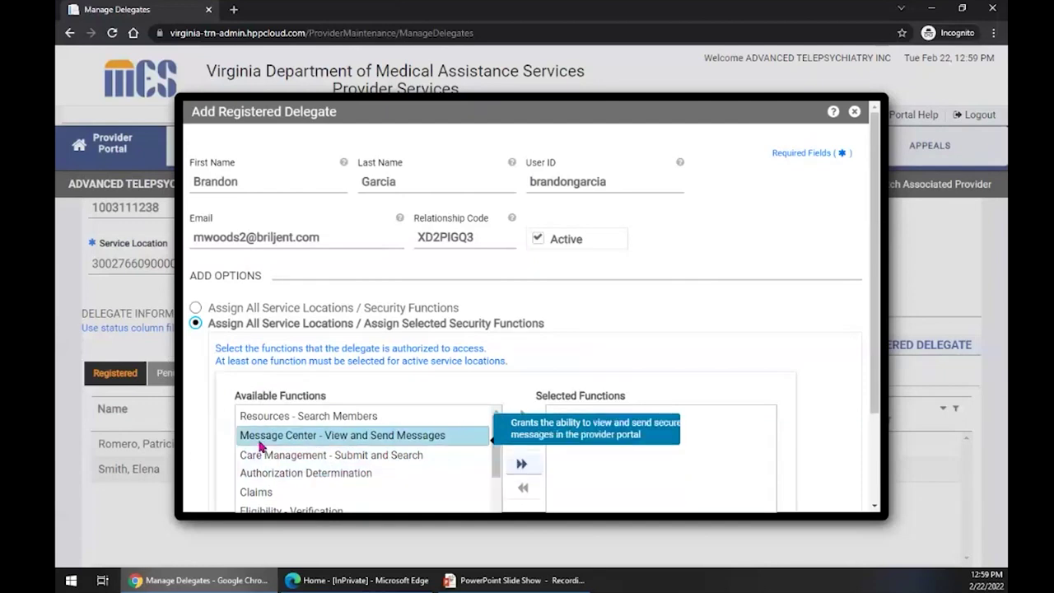
click(261, 443)
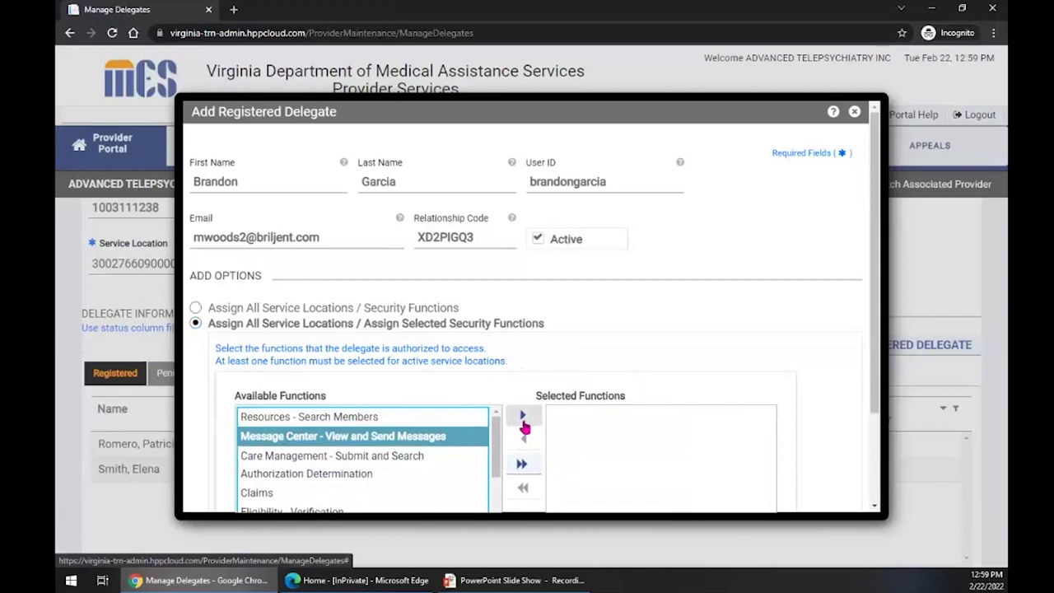
click(524, 420)
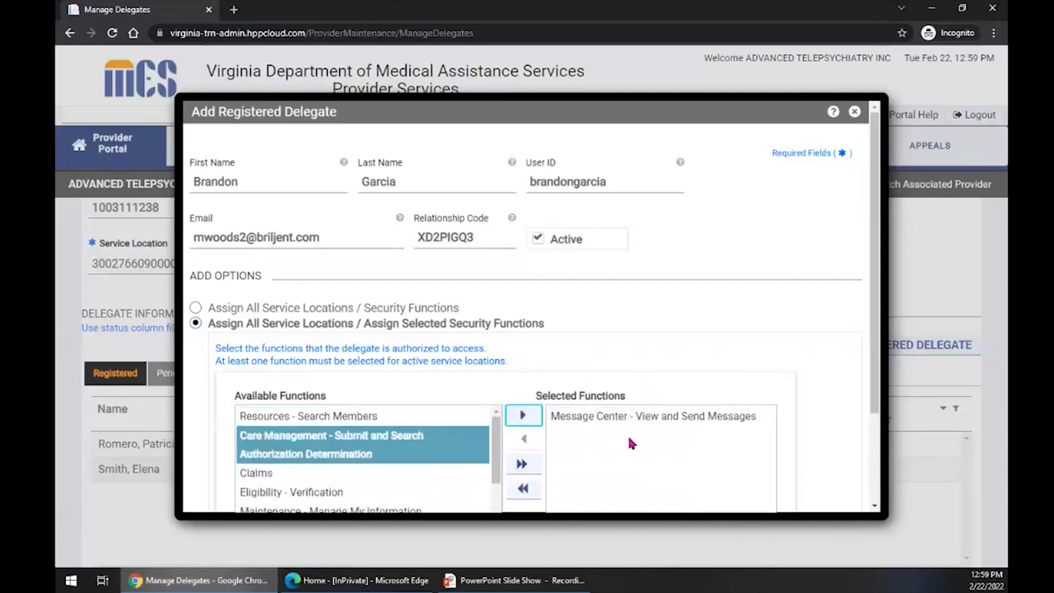
click(607, 428)
- Add Claims and Resources to the delegate's selected functions
scroll(280, 461, down, 2)
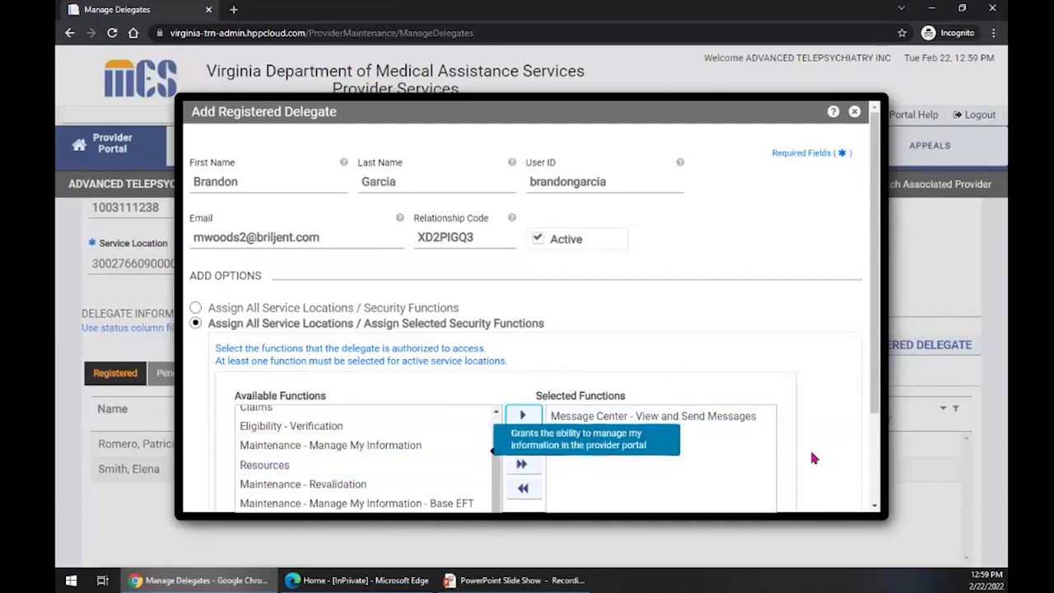
scroll(873, 449, down, 2)
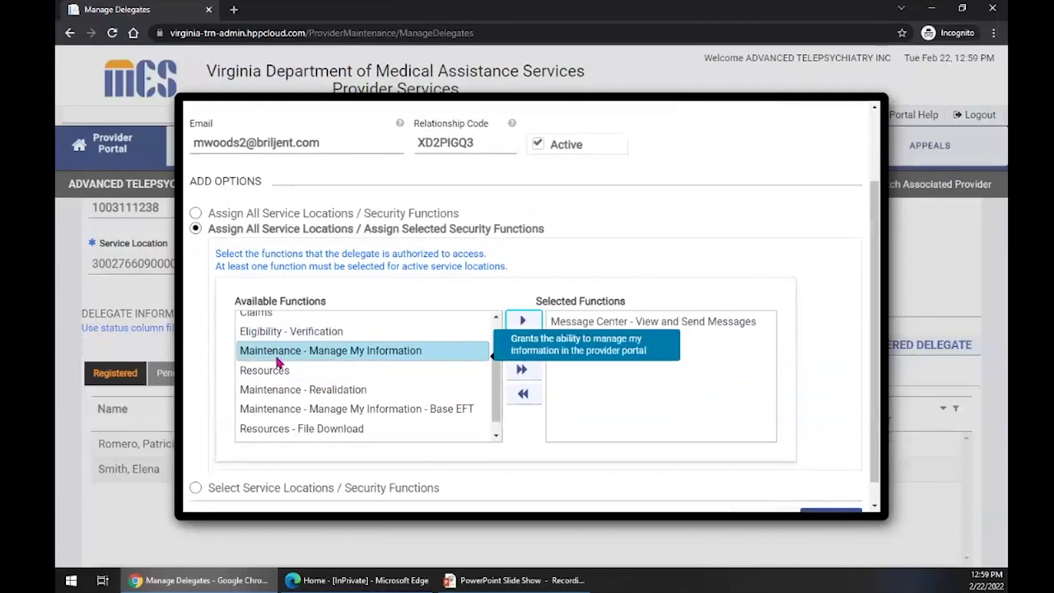
scroll(278, 363, up, 2)
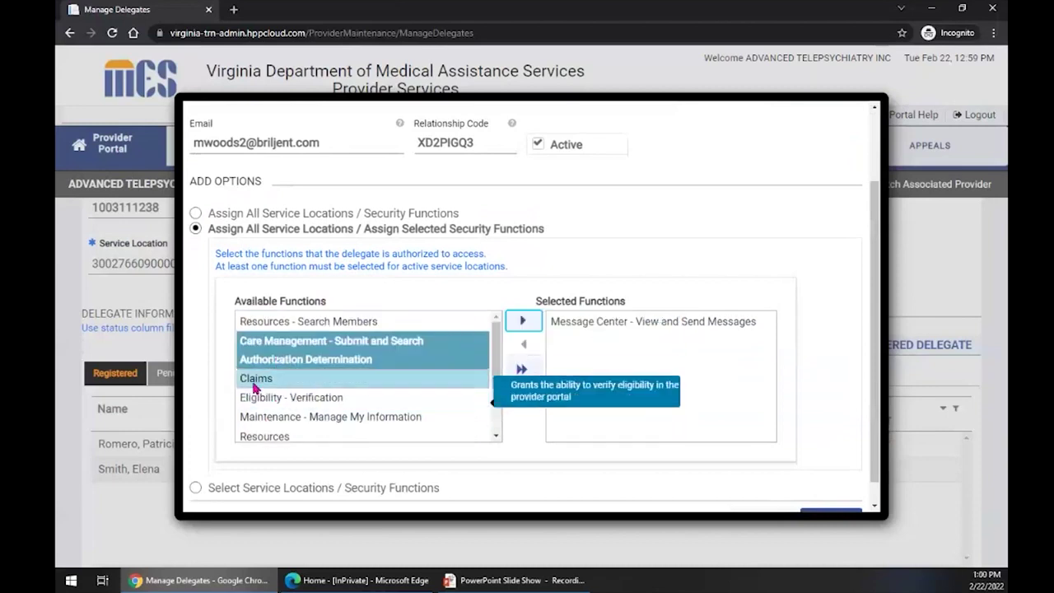
click(254, 380)
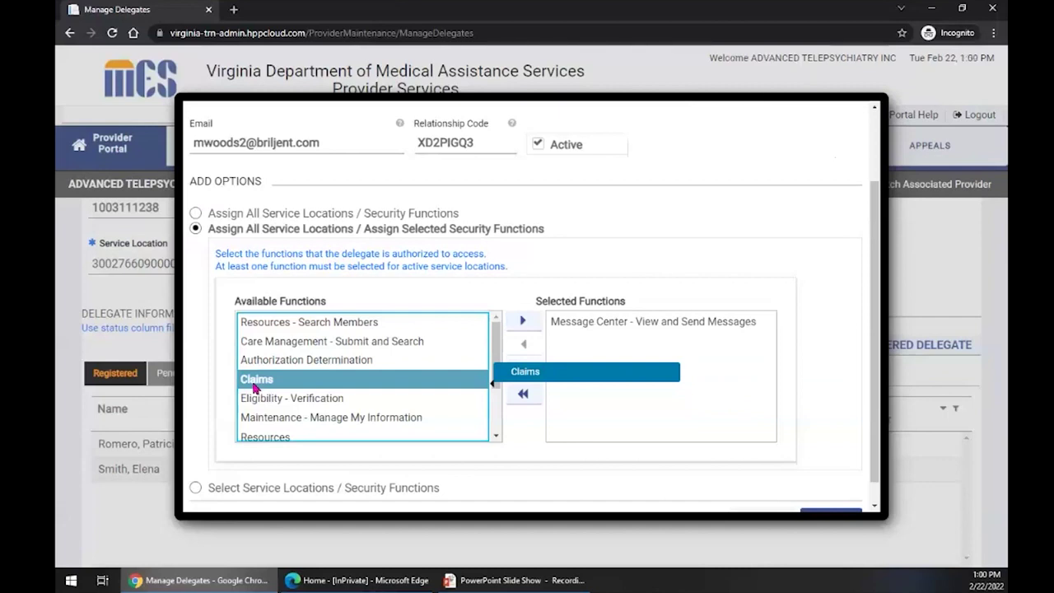
ctrl+click(264, 438)
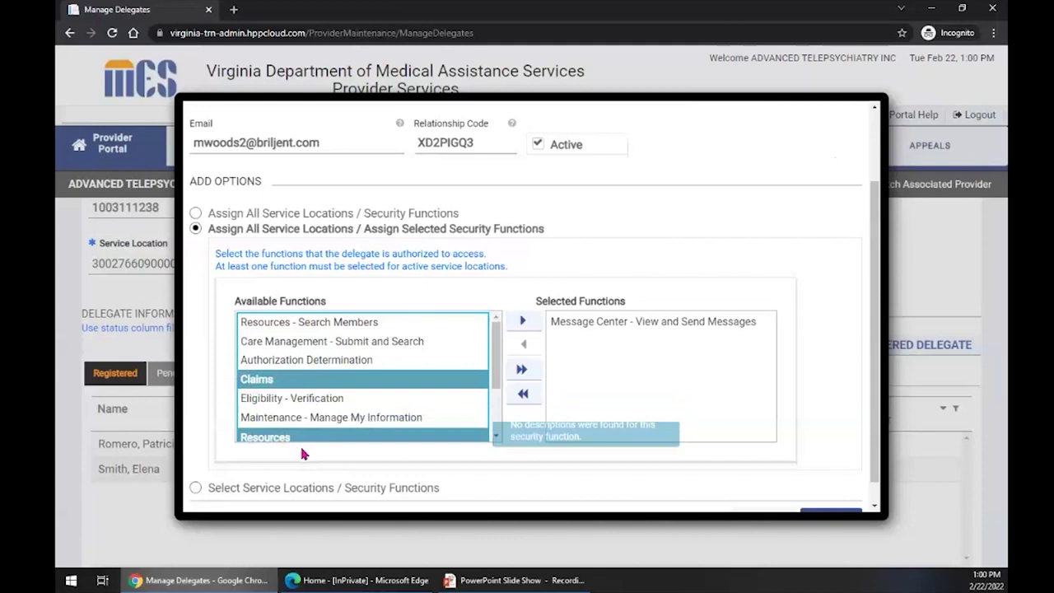
click(527, 323)
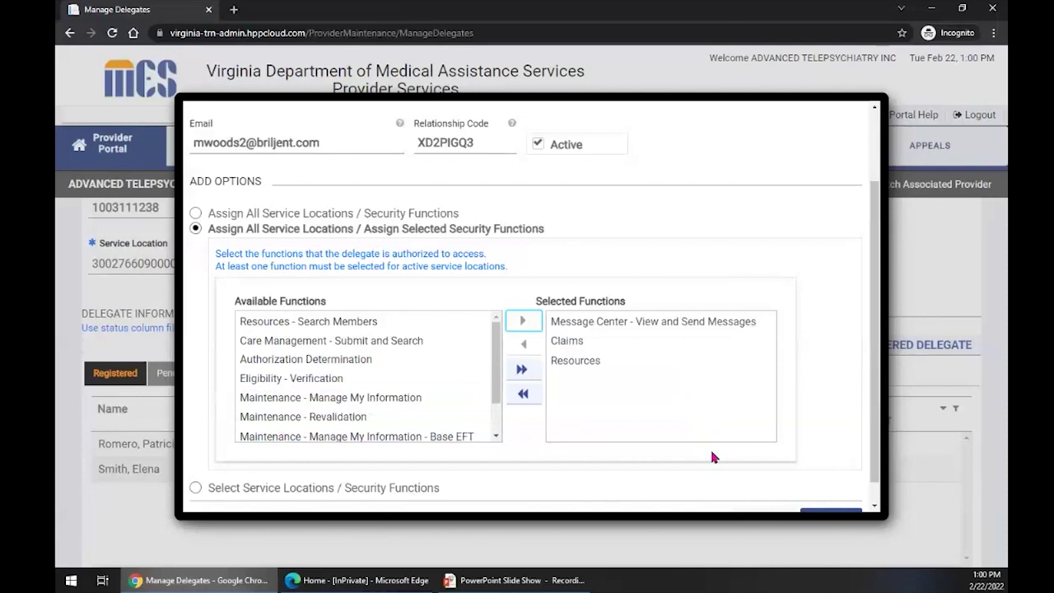
- Transfer all functions, then return Claims and Eligibility - Verification to Available Functions
click(523, 375)
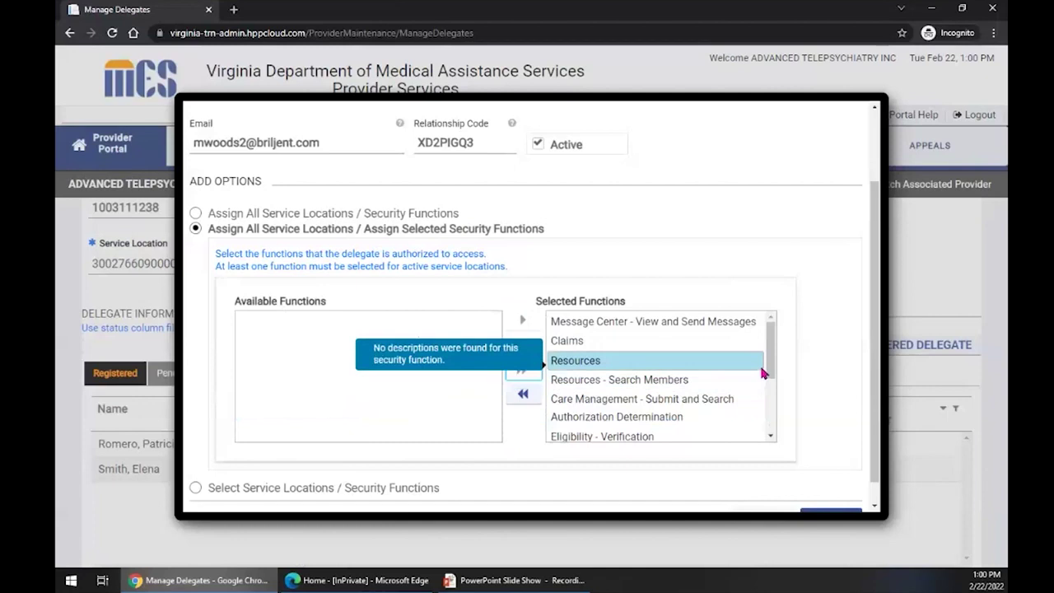
click(595, 343)
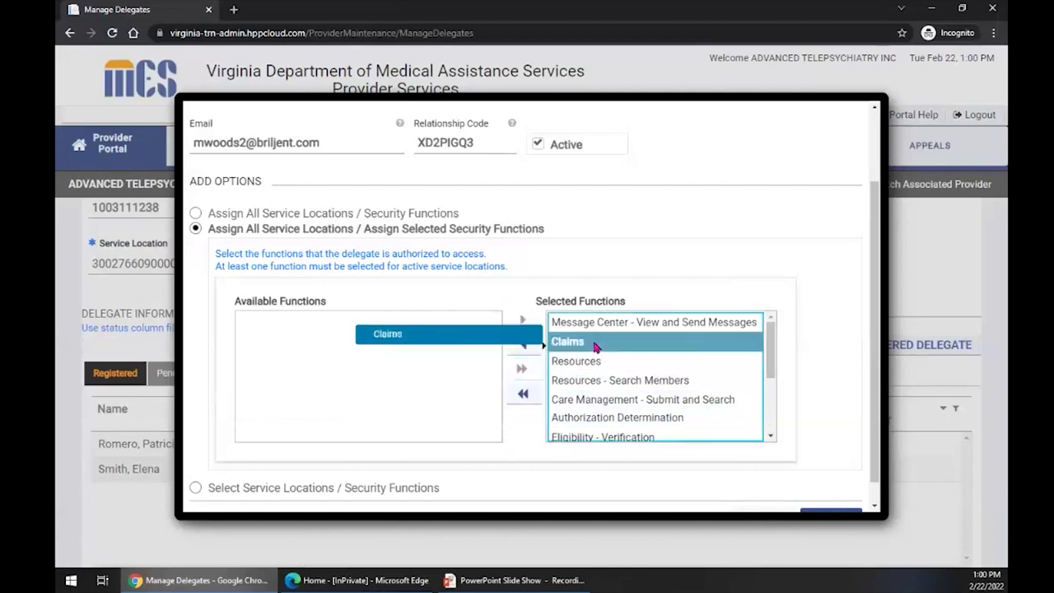
click(526, 348)
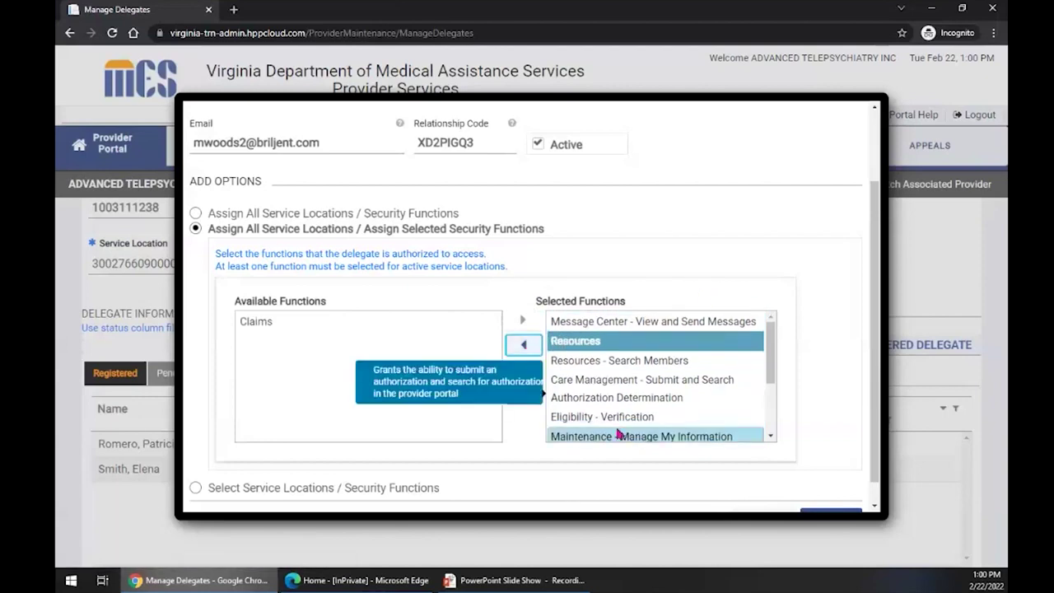
click(598, 419)
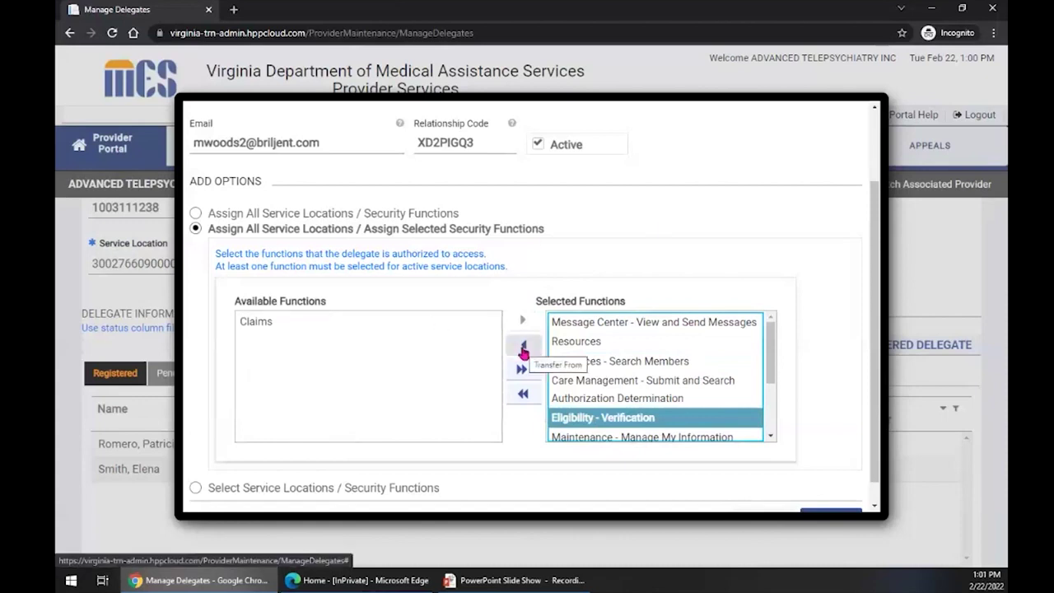
click(523, 350)
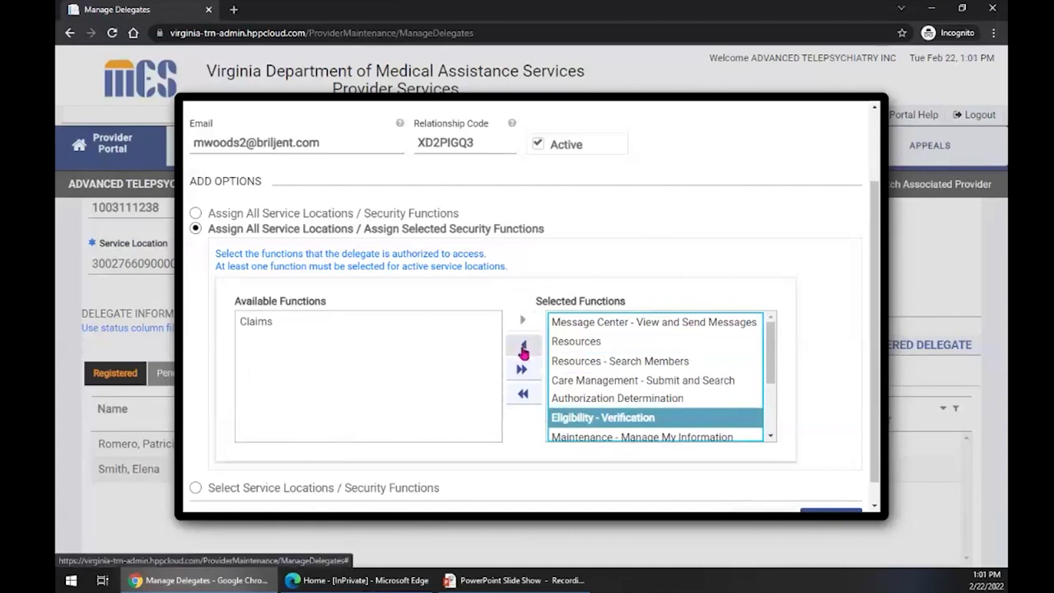
click(276, 326)
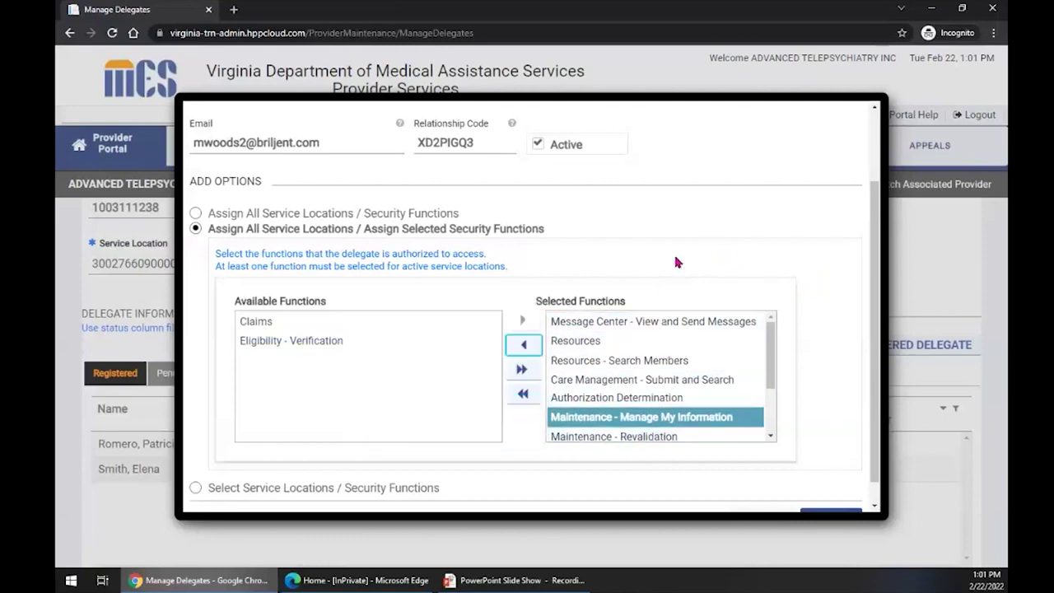
scroll(676, 262, up, 2)
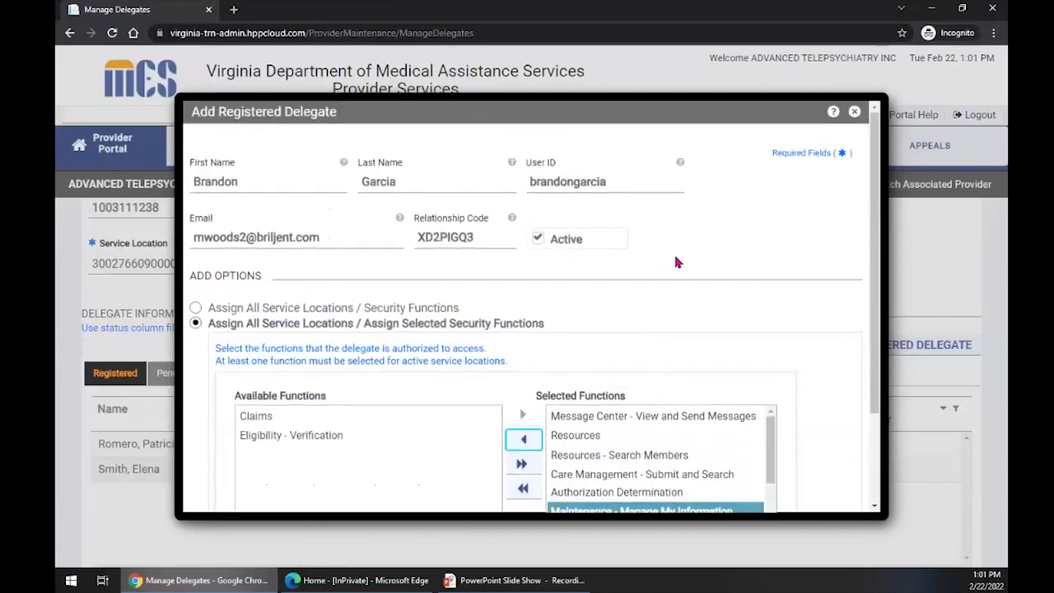
scroll(676, 262, down, 1)
scroll(676, 264, down, 1)
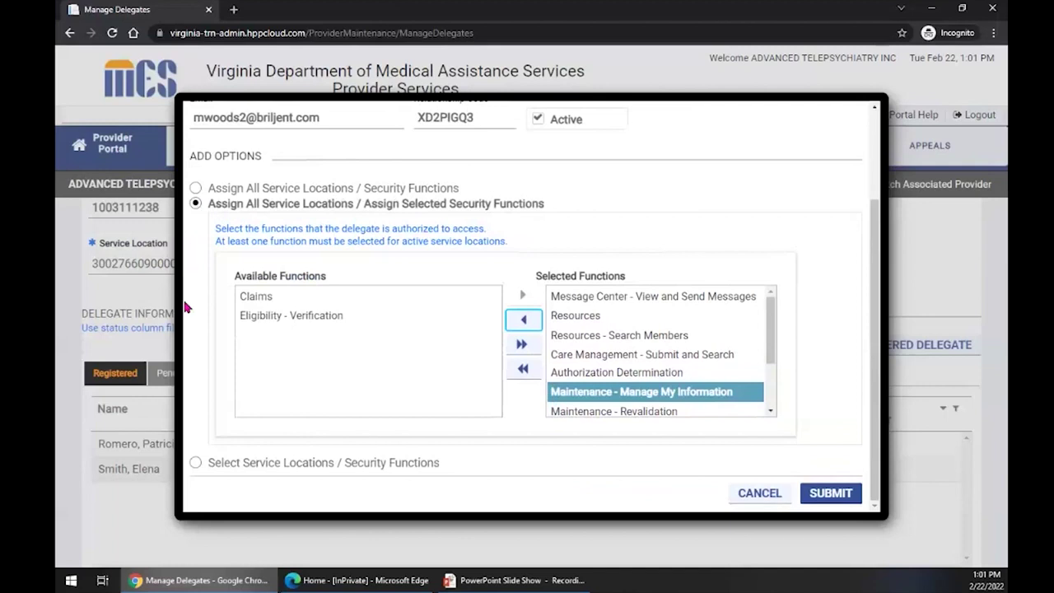
- Switch to Select Service Locations / Security Functions and mark the 1727 and 3152 locations Active
click(196, 464)
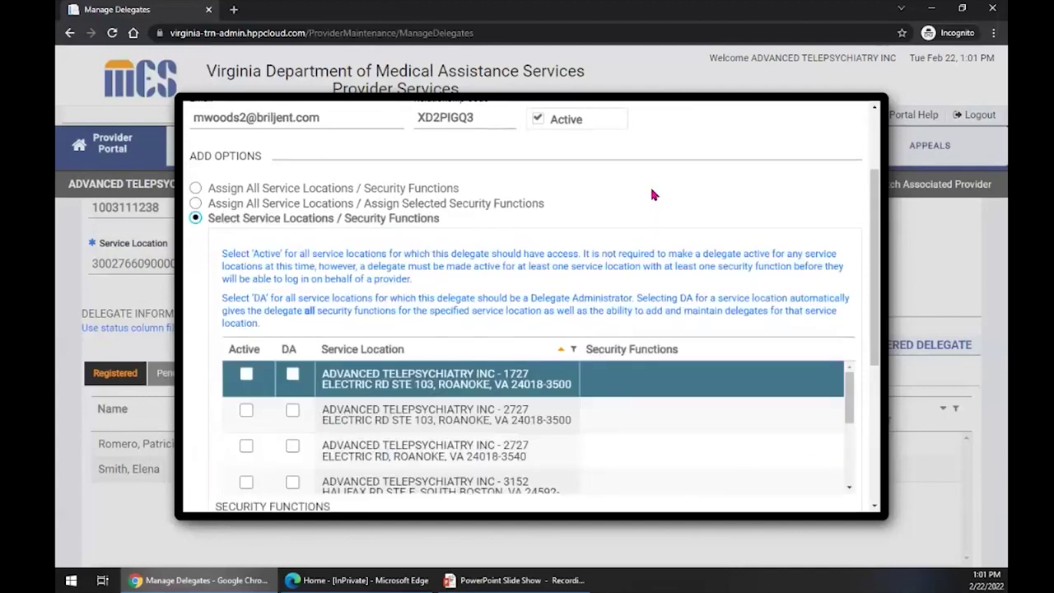
scroll(652, 194, down, 1)
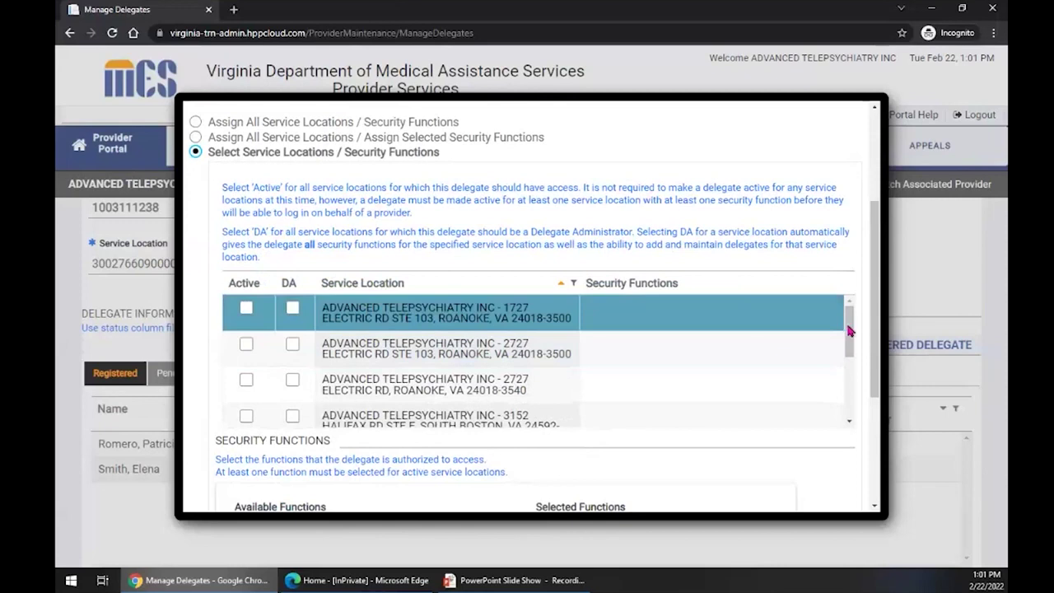
drag(851, 330, 846, 385)
scroll(846, 385, up, 5)
click(246, 310)
click(246, 418)
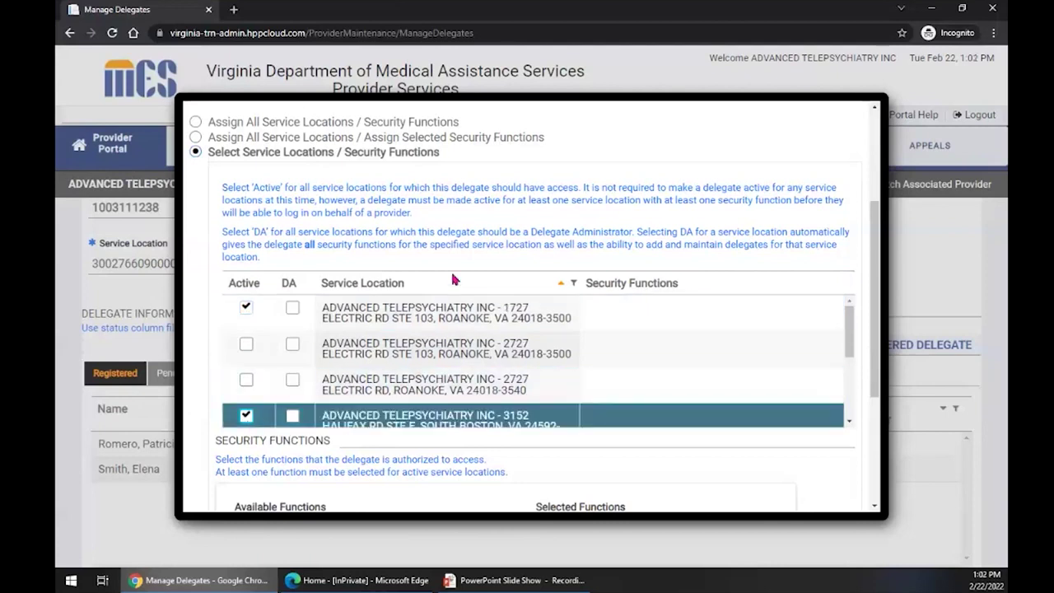
- Toggle administrator rights on and back off for the 1727 location
scroll(494, 235, down, 1)
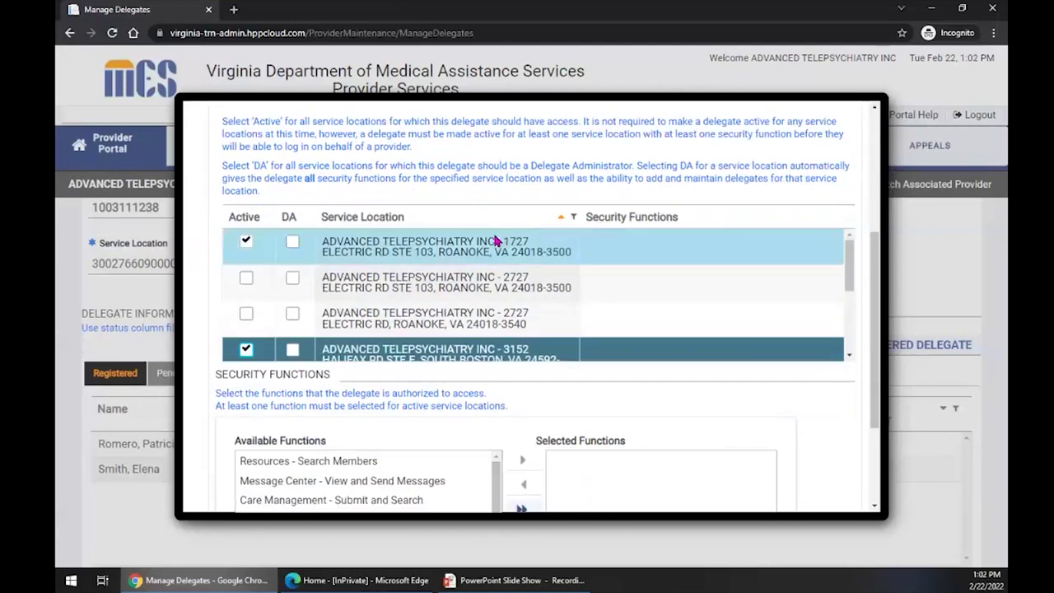
click(293, 243)
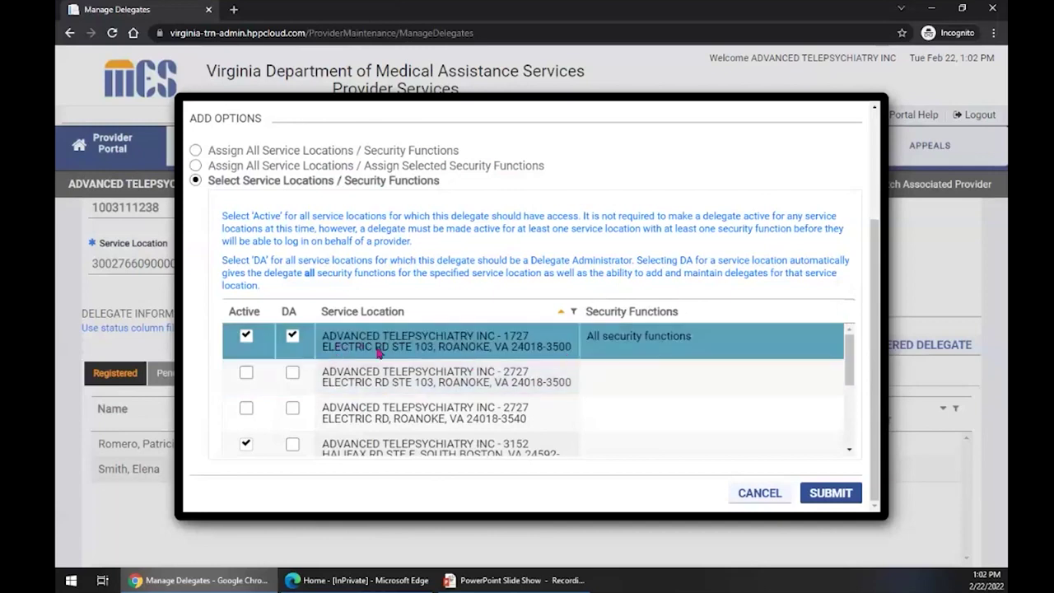
click(292, 340)
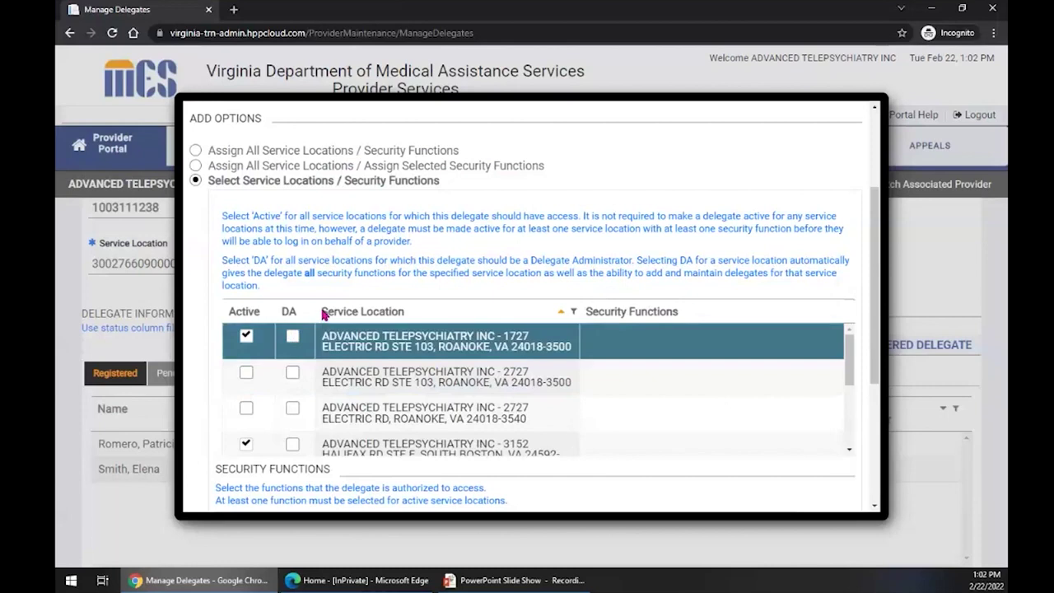
scroll(324, 315, down, 4)
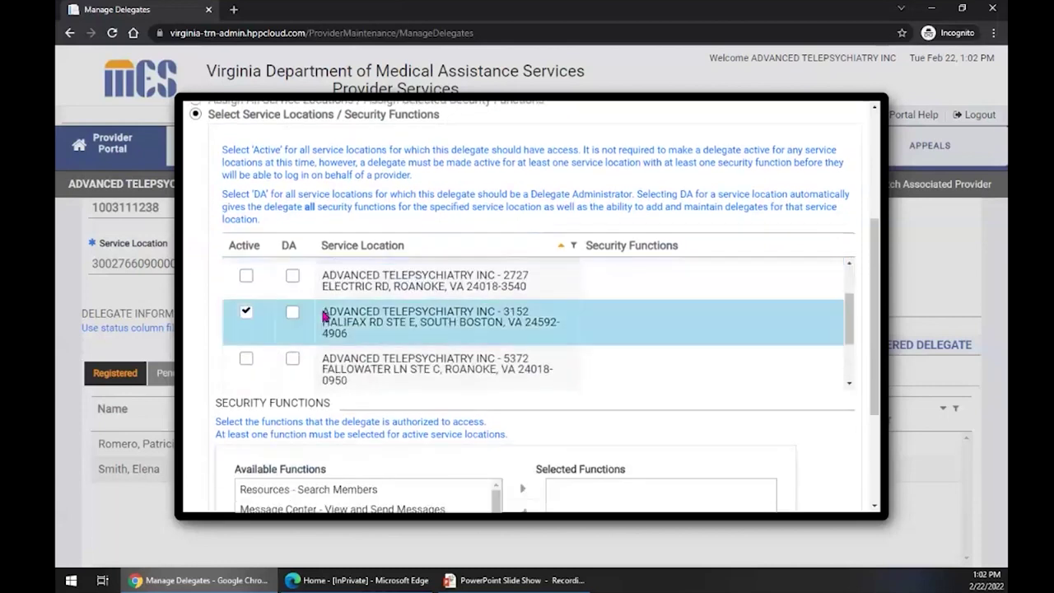
scroll(354, 288, up, 2)
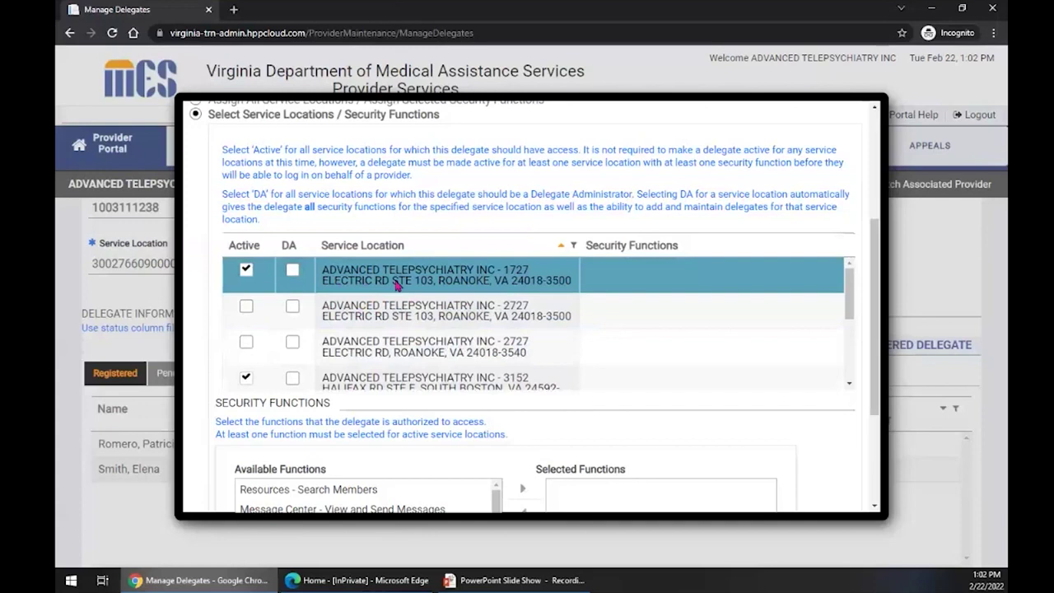
scroll(382, 443, down, 3)
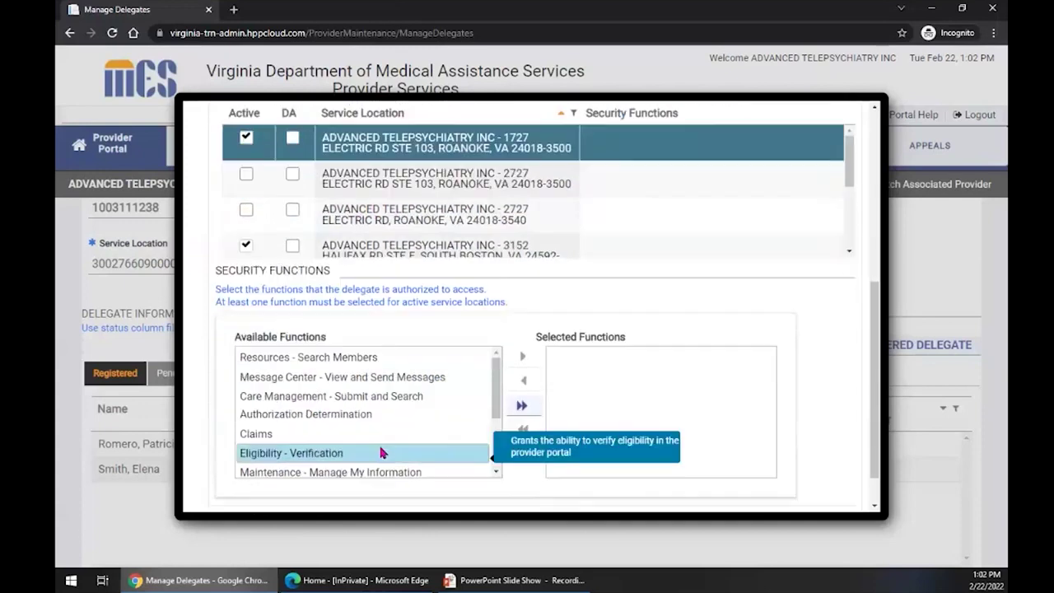
- Give the 1727 location Resources - Search Members, Claims and Maintenance - Manage My Information
click(285, 365)
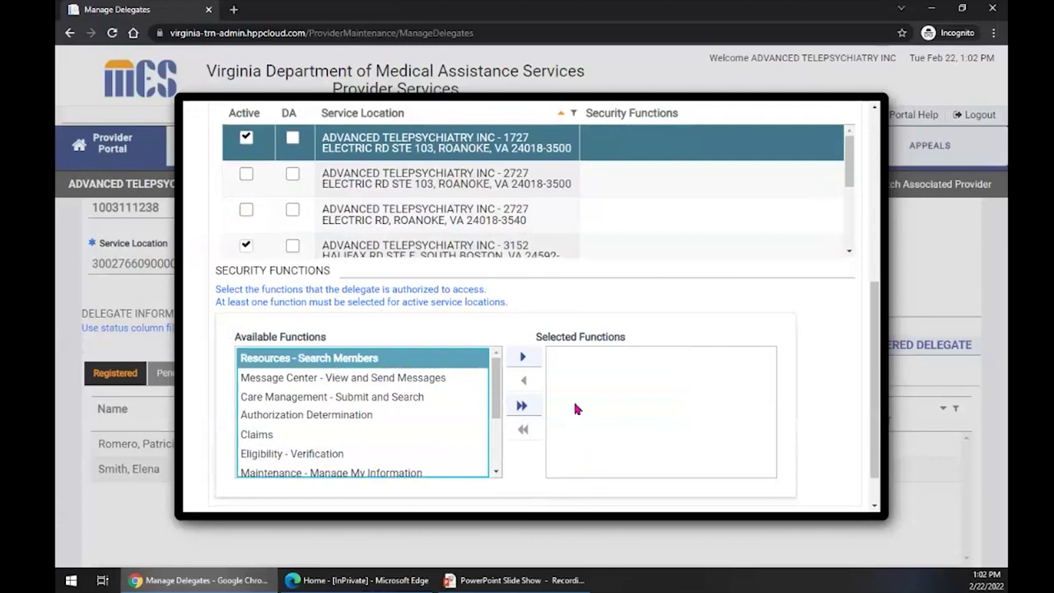
click(522, 356)
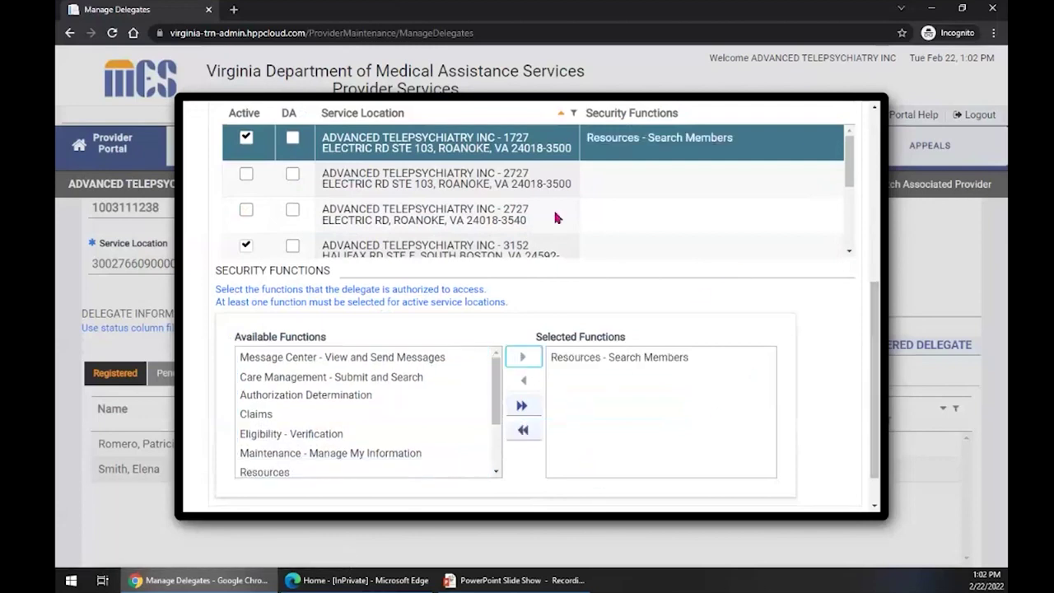
click(297, 421)
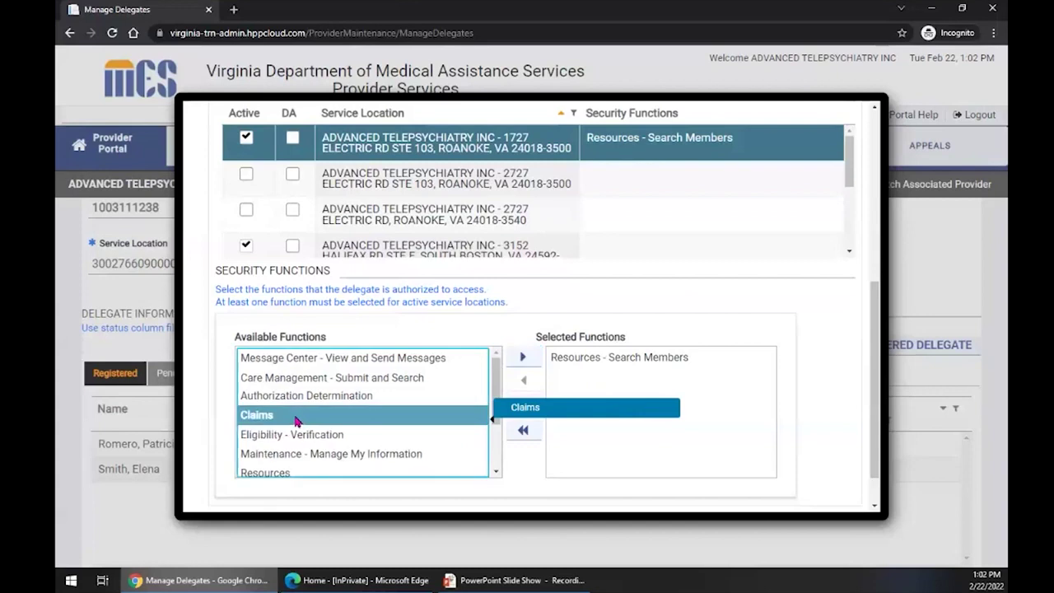
ctrl+click(305, 458)
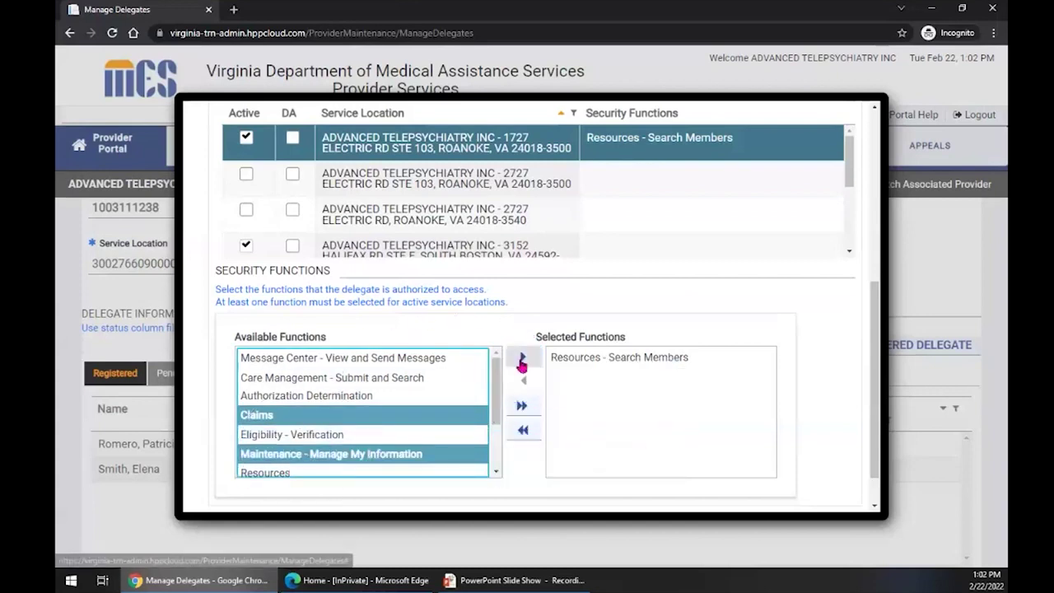
click(522, 362)
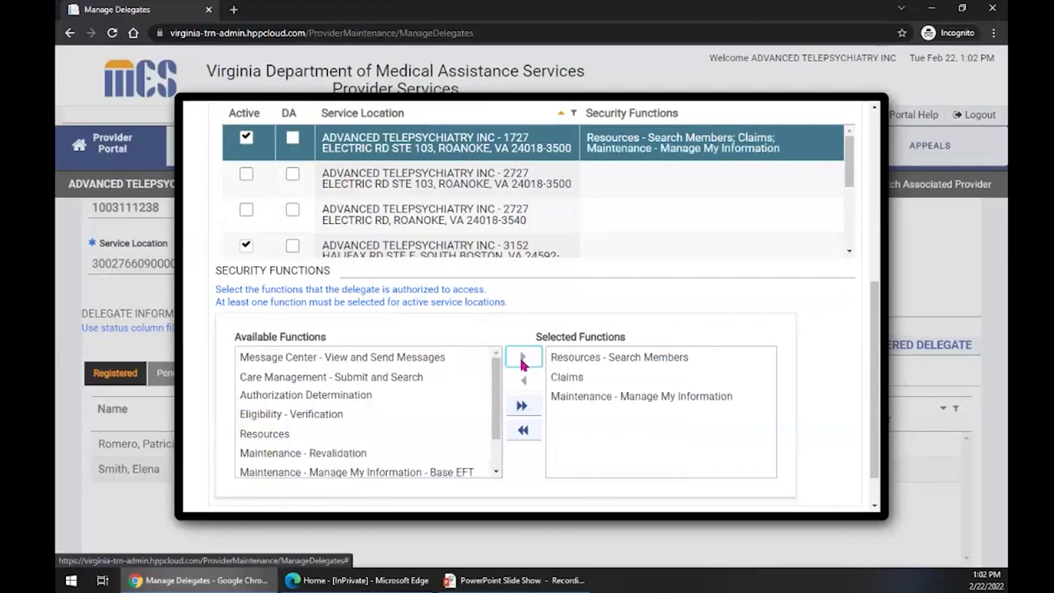
scroll(655, 371, up, 1)
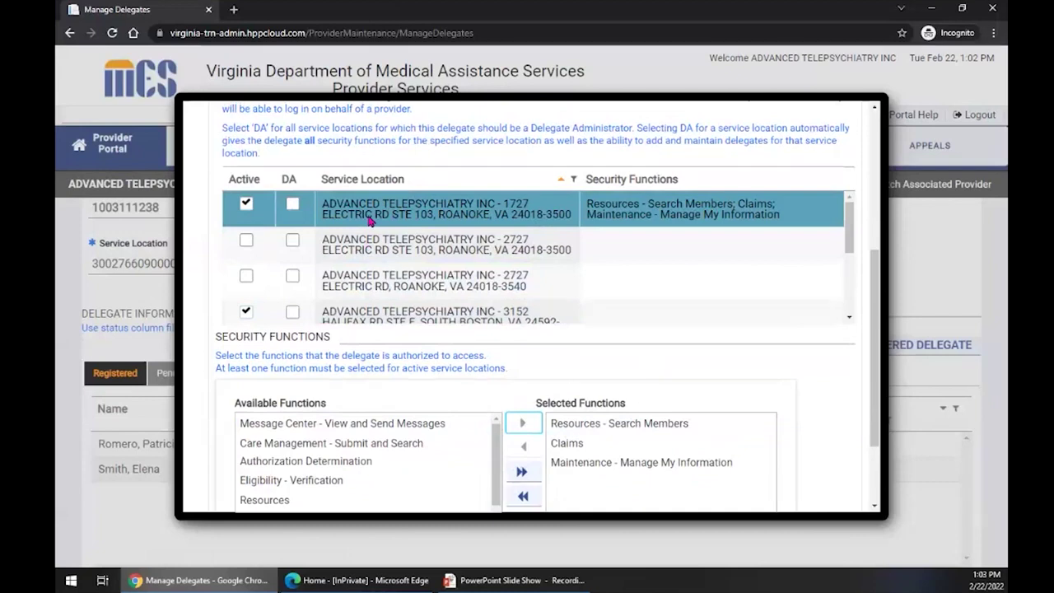
click(604, 220)
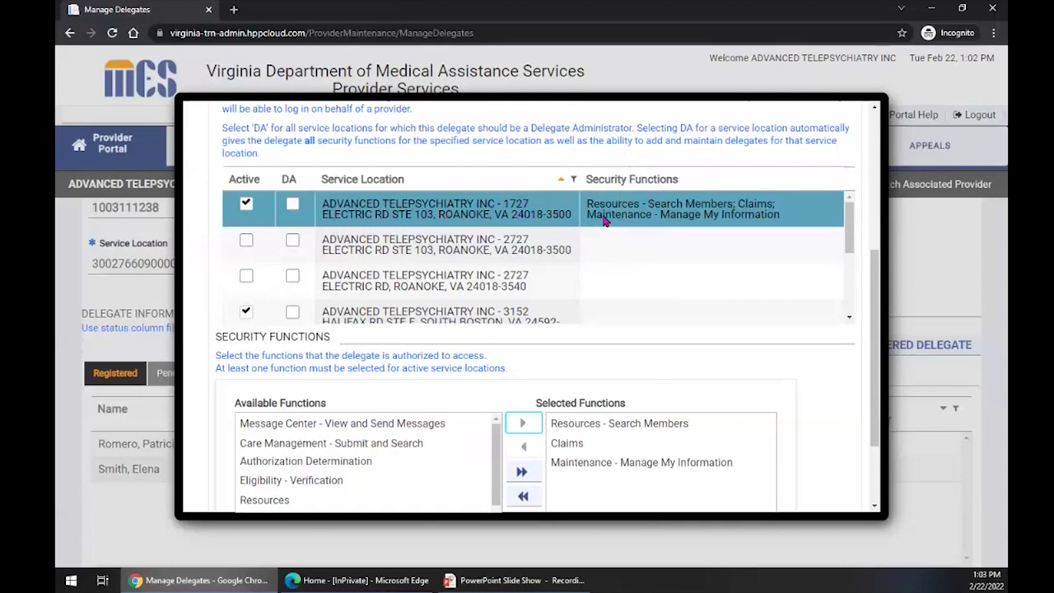
click(604, 220)
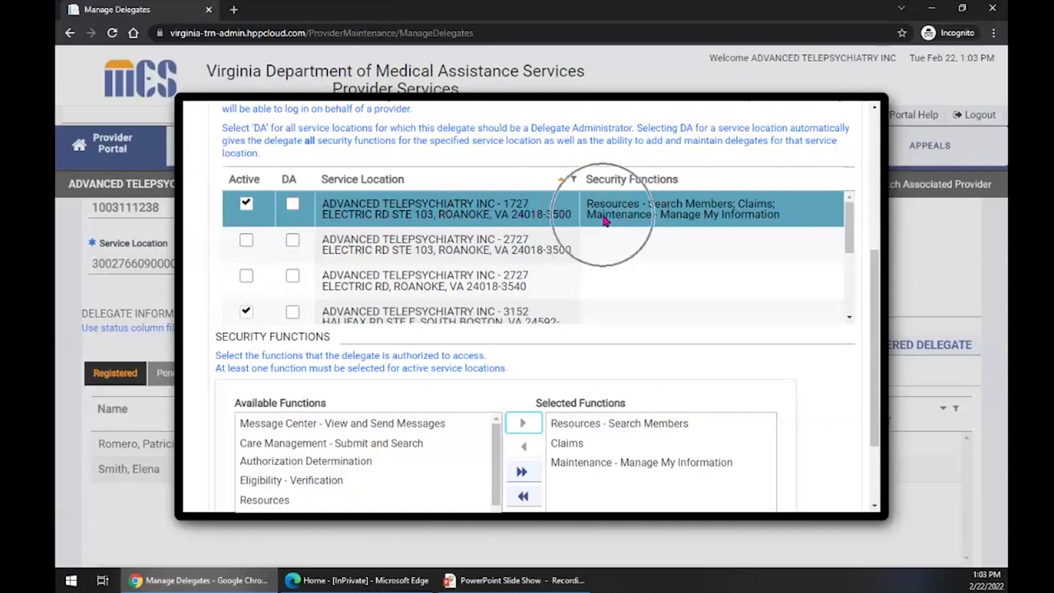
click(641, 431)
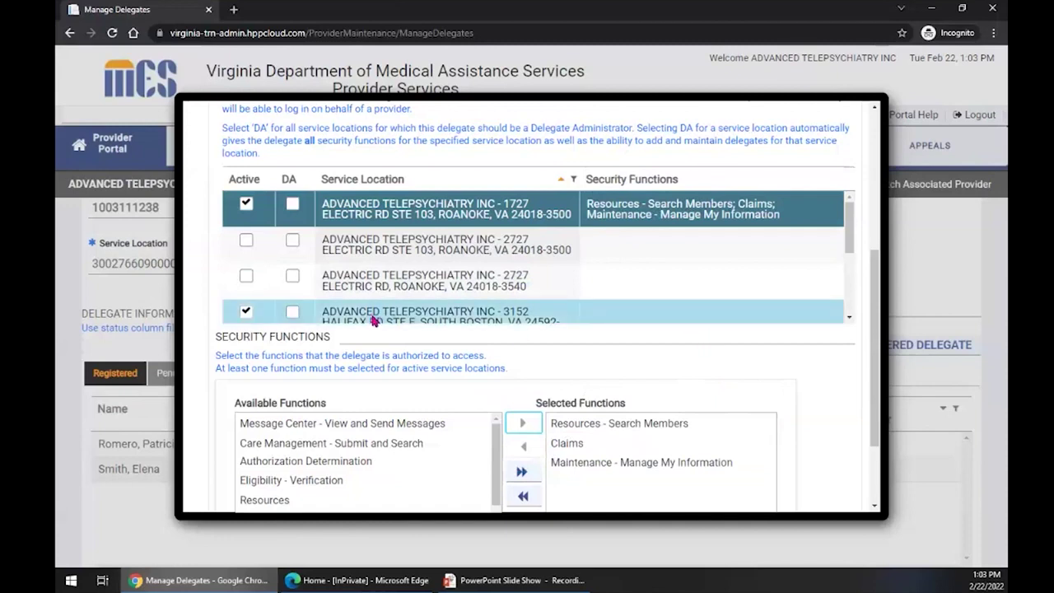
- Grant Resources - Search Members to the 3152 service location
click(373, 320)
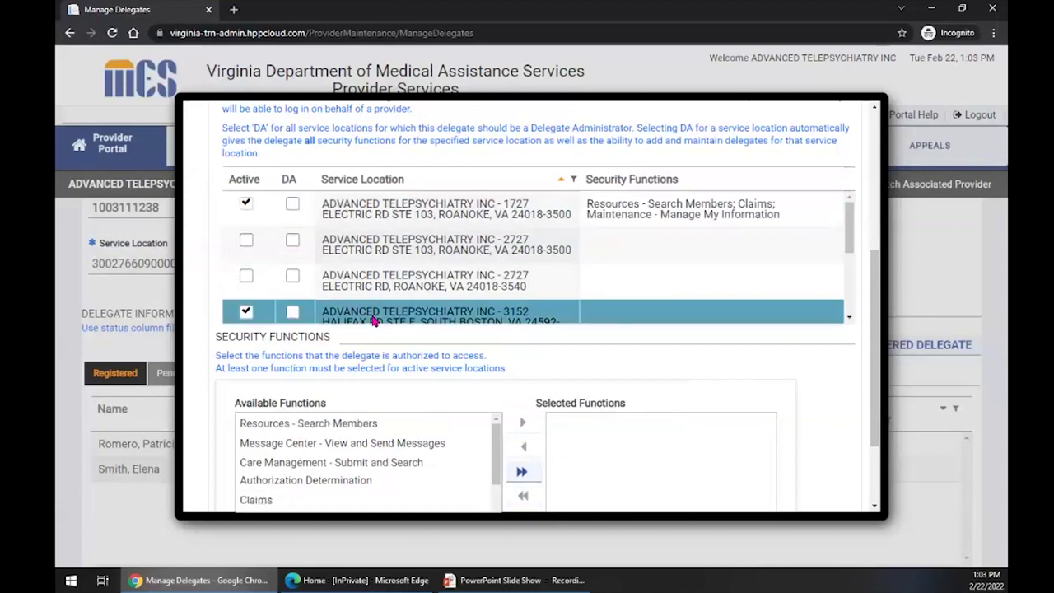
scroll(431, 365, down, 2)
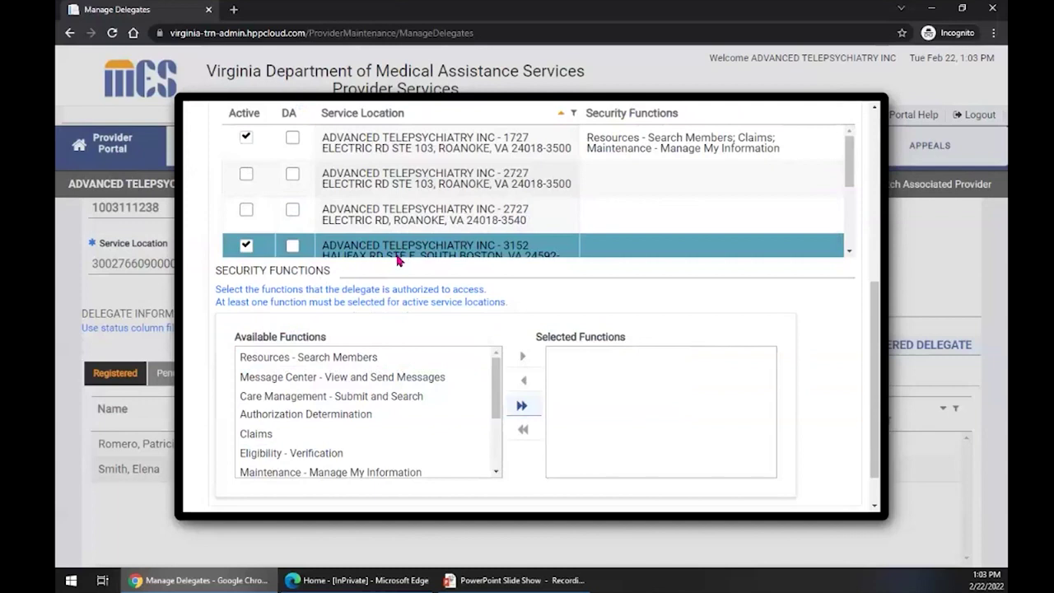
mouse_move(363, 350)
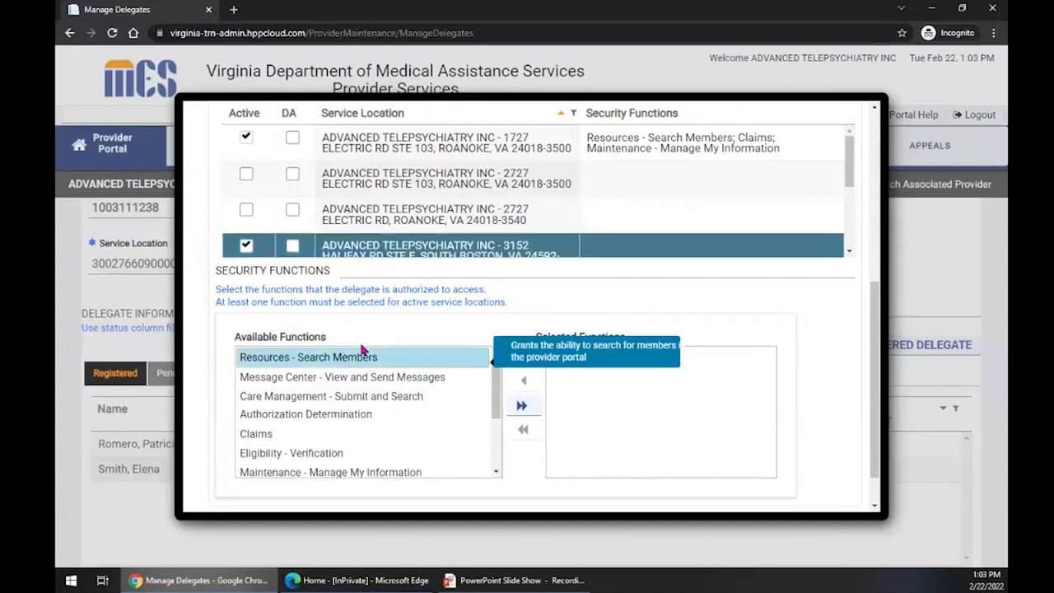
click(312, 360)
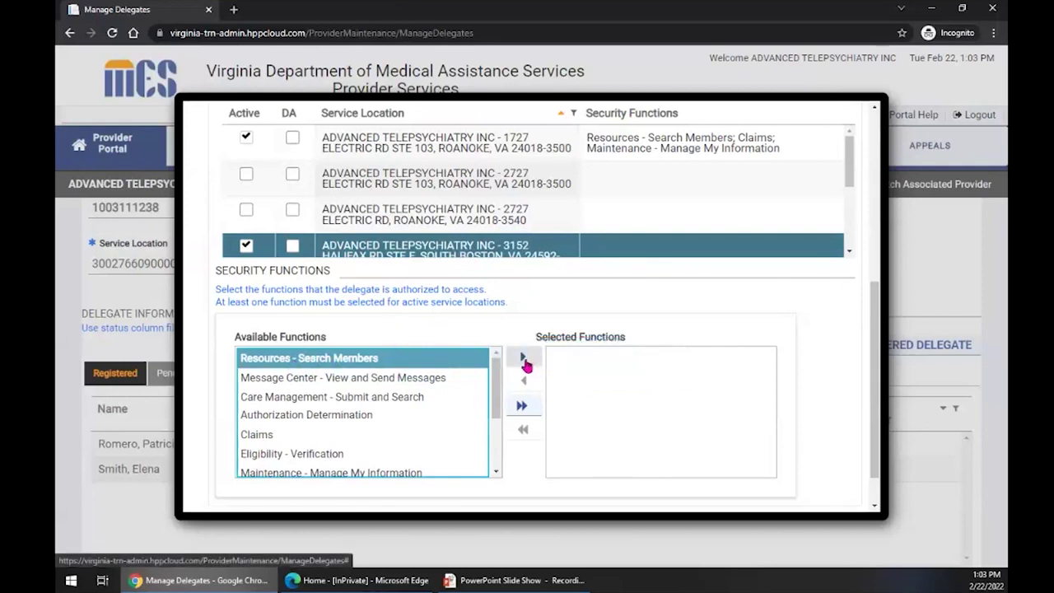
click(524, 359)
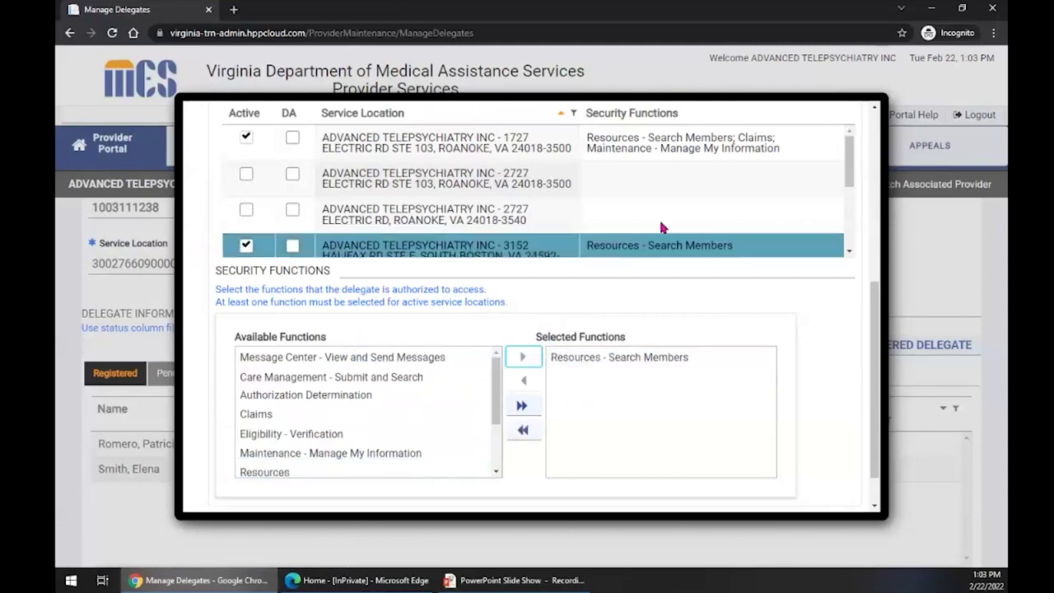
- Review the location rows and submit the delegate's location and function changes
drag(853, 186, 854, 198)
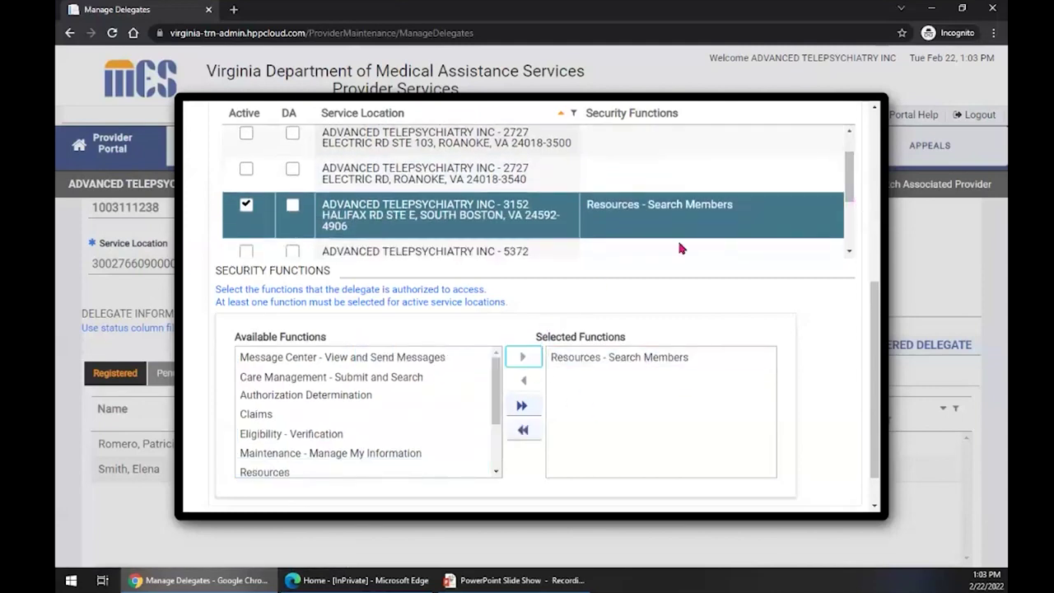
click(393, 218)
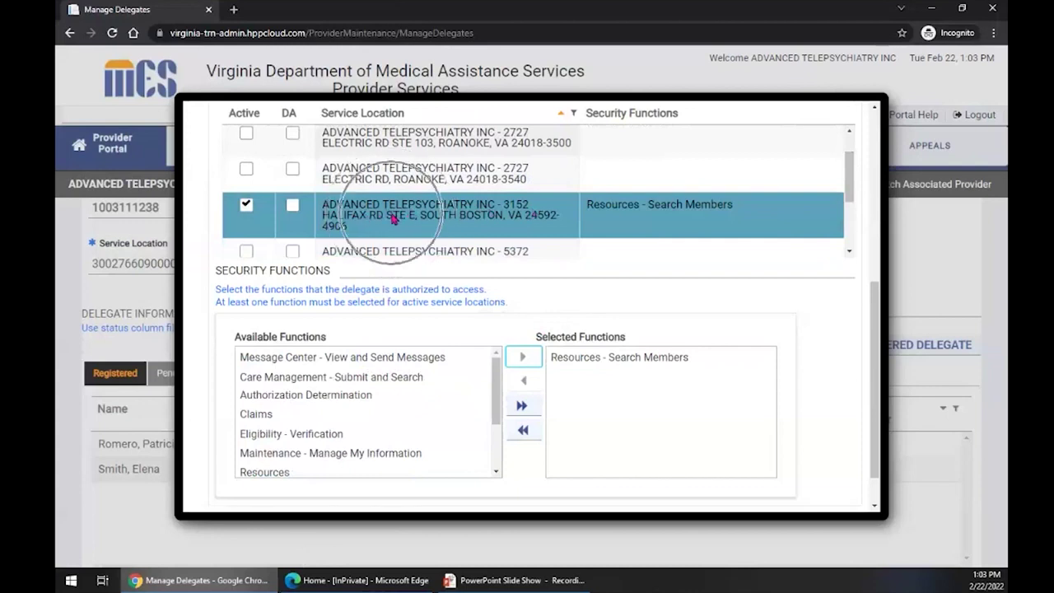
click(636, 221)
click(636, 221)
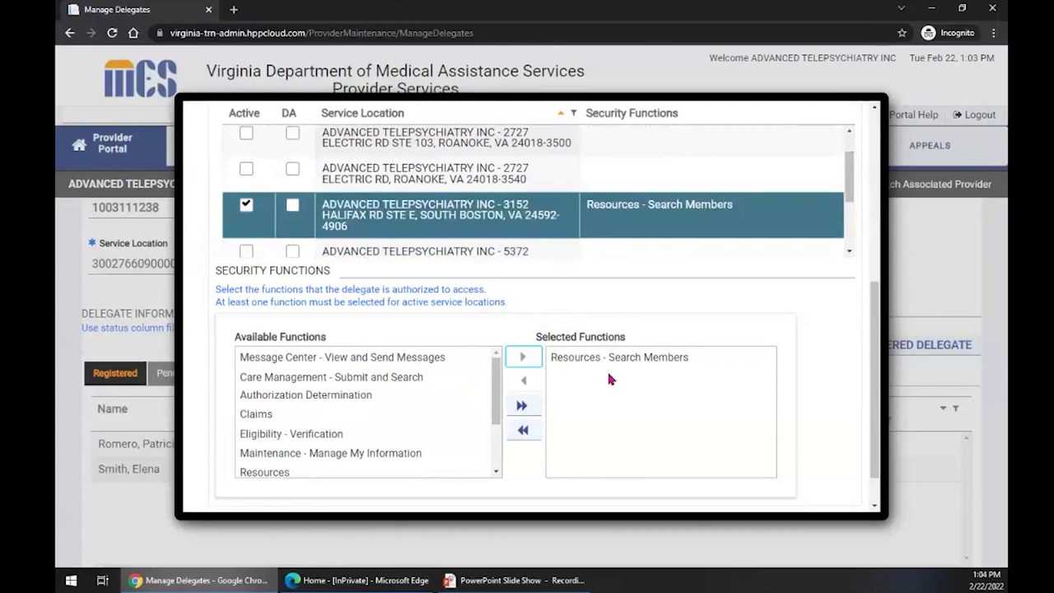
scroll(611, 376, down, 1)
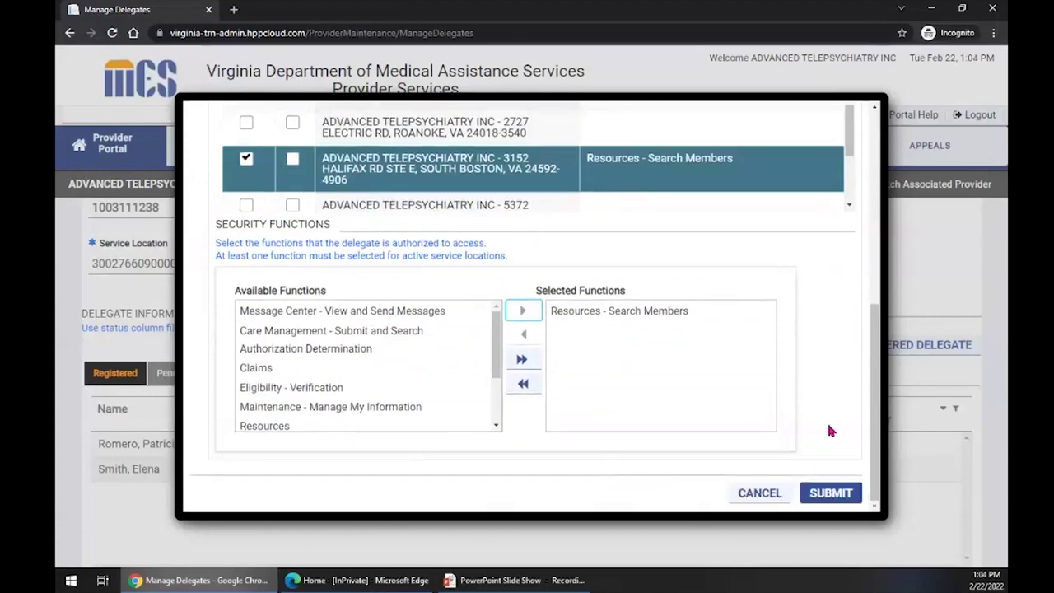
click(833, 496)
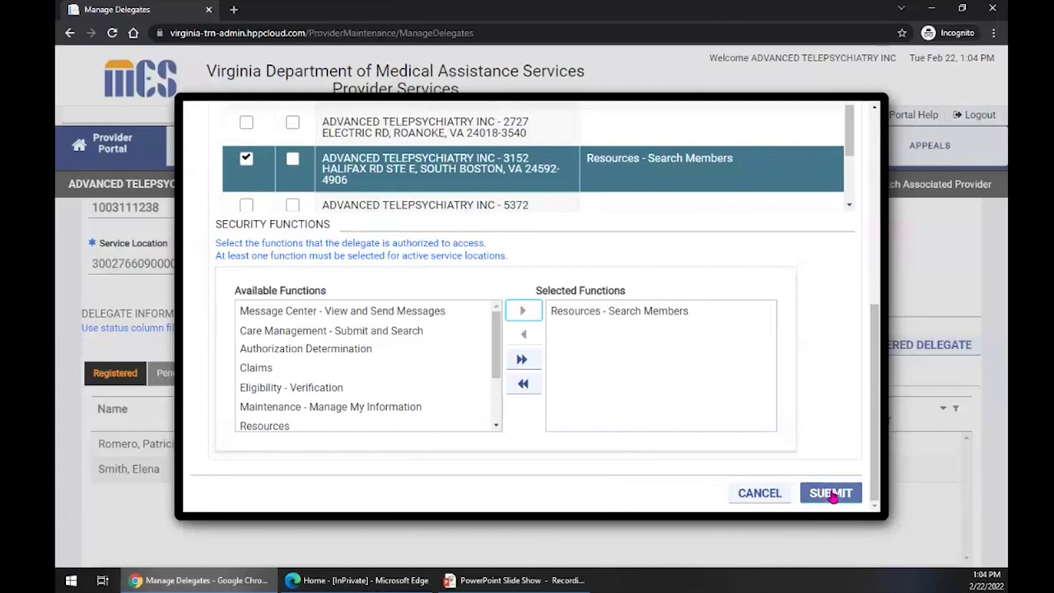
- Save the delegate and confirm the successfully-saved banner on the Delegates page
click(834, 501)
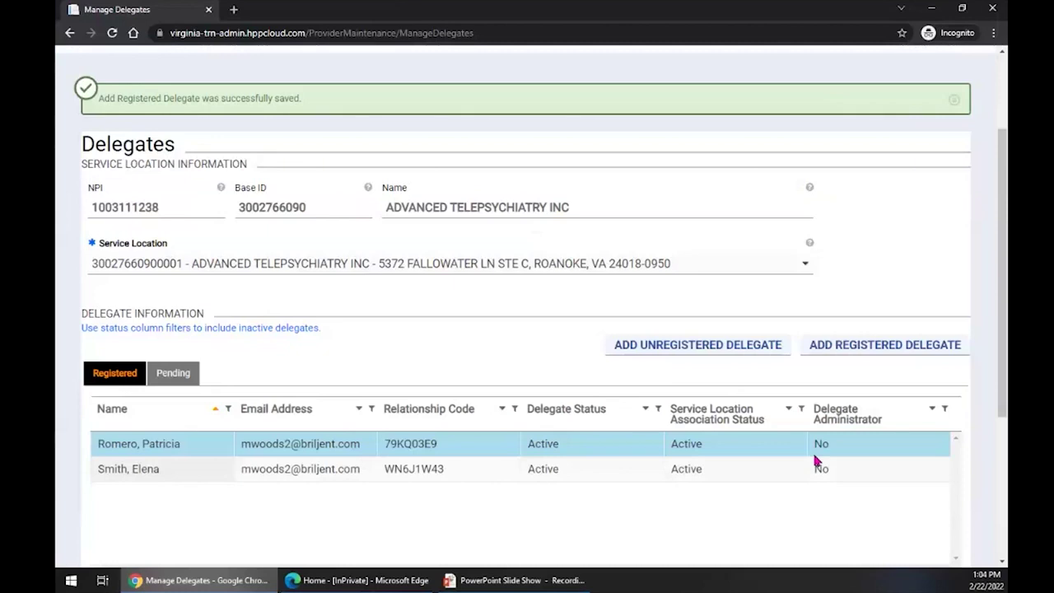
click(123, 102)
click(123, 102)
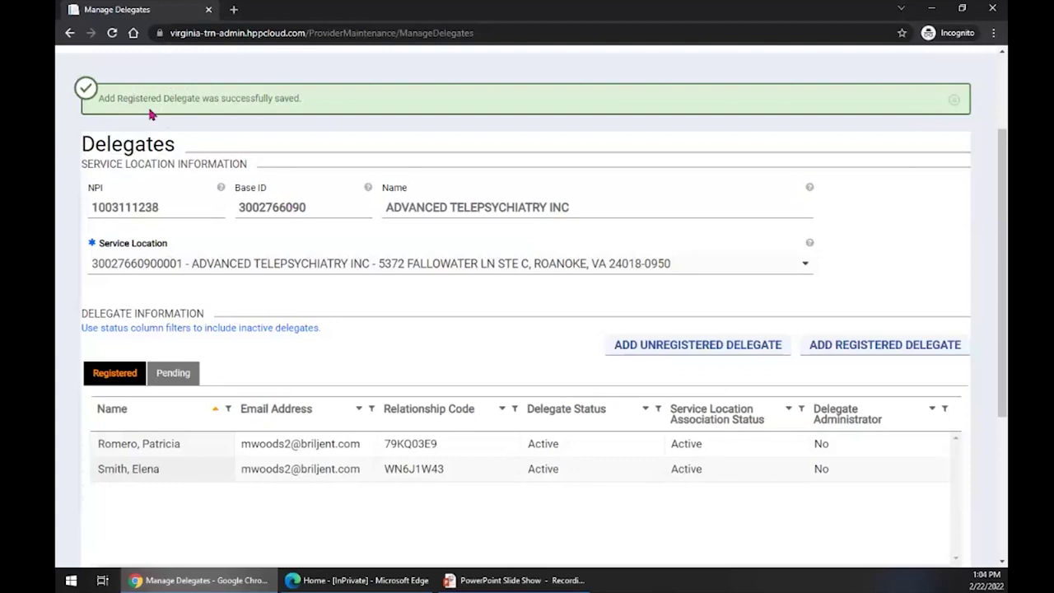
click(113, 100)
click(668, 349)
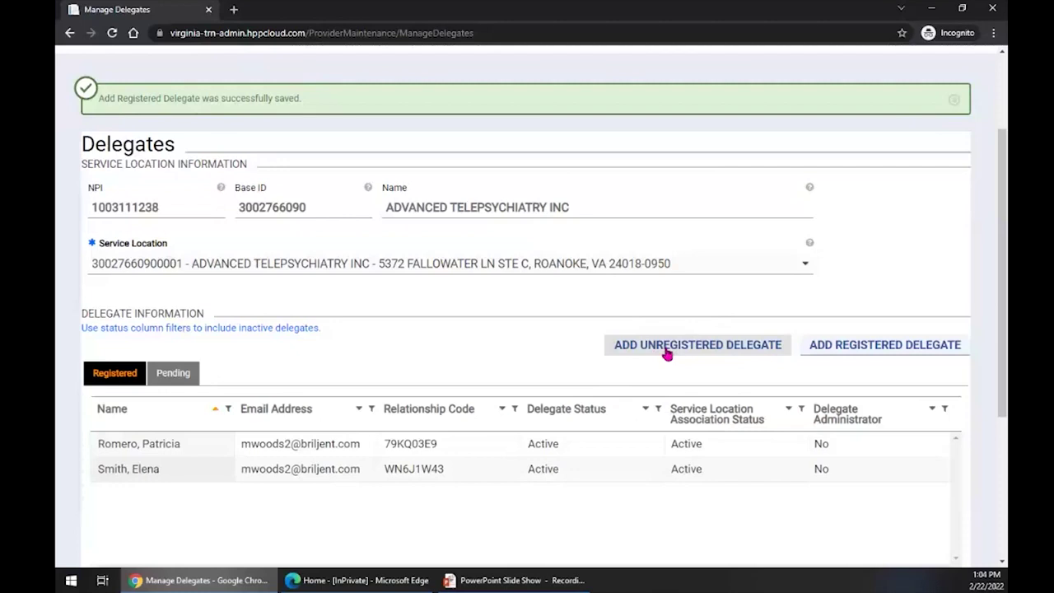
- Open the Add Unregistered Delegate form
click(668, 350)
click(705, 357)
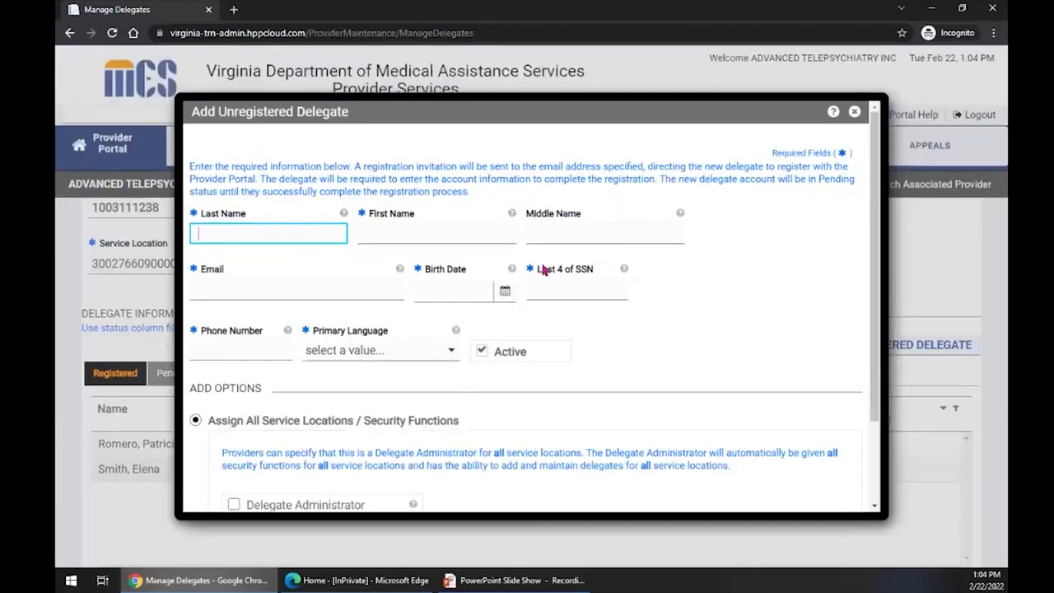
click(207, 119)
- Enter the delegate's last and first name, and autofill the saved e-mail address
click(262, 236)
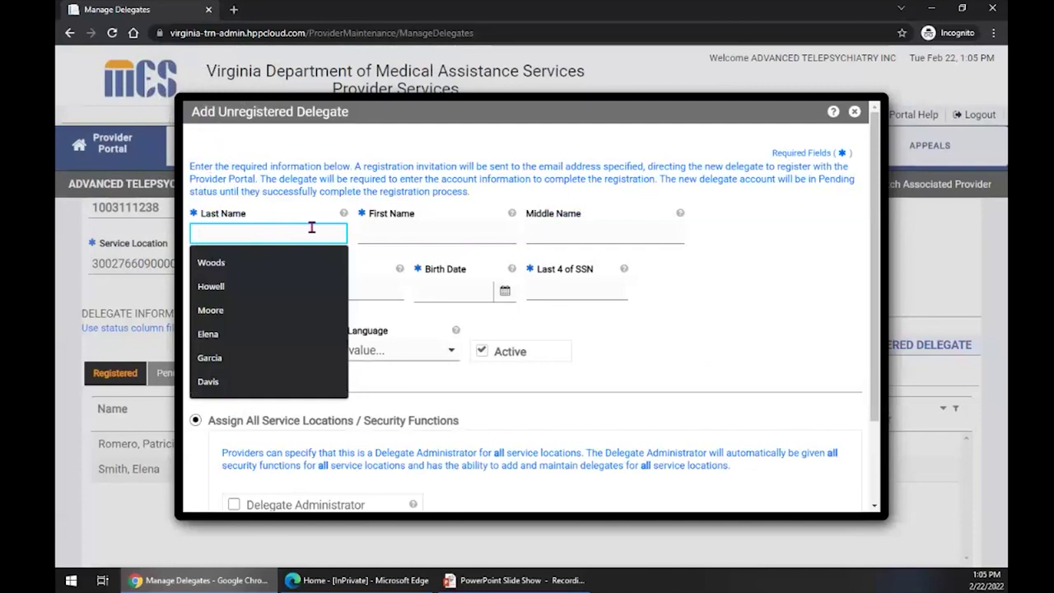
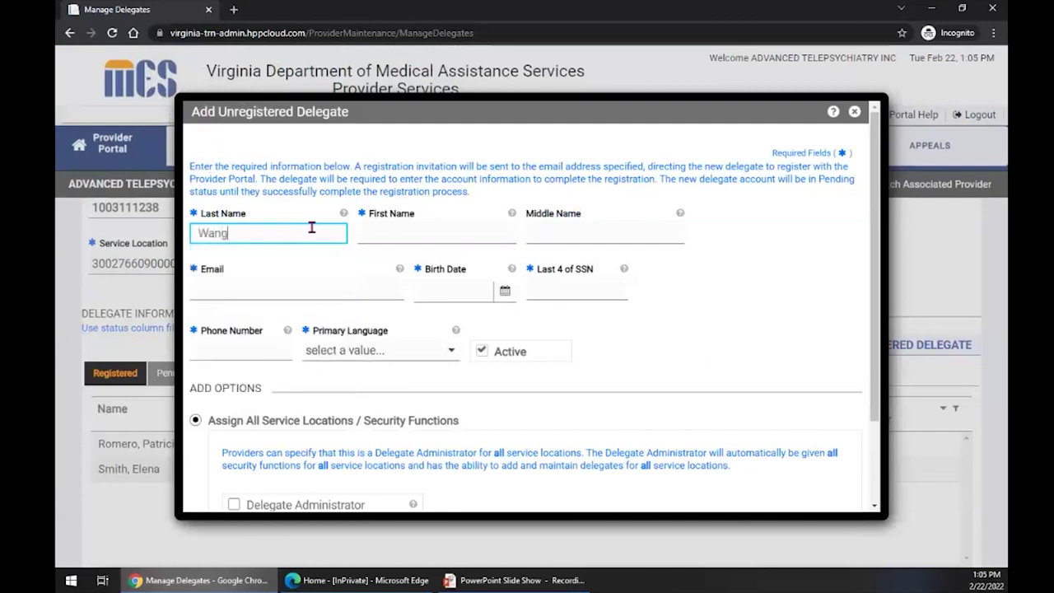
key(Tab)
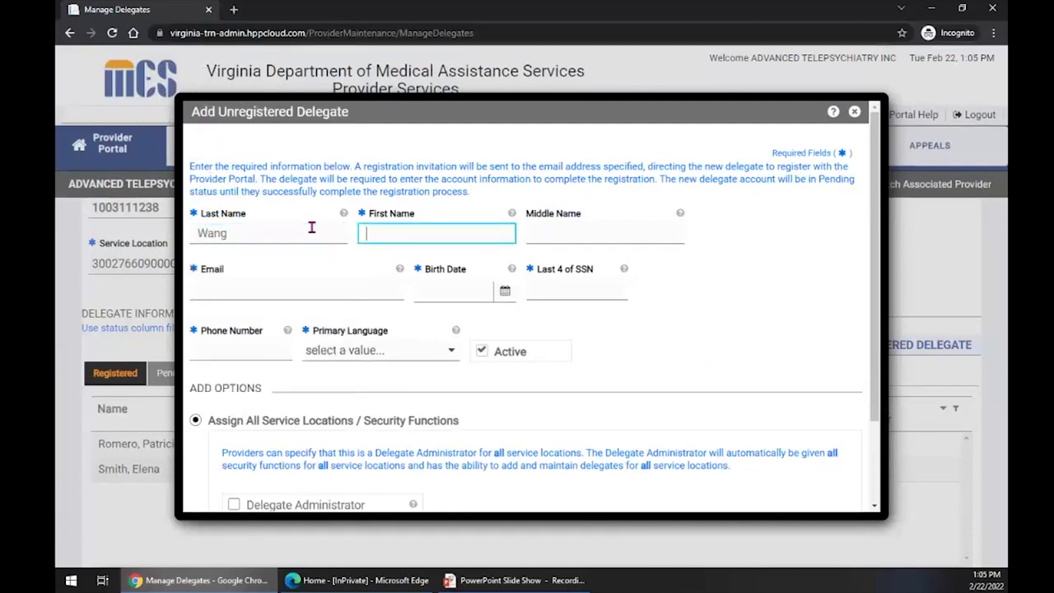
click(202, 290)
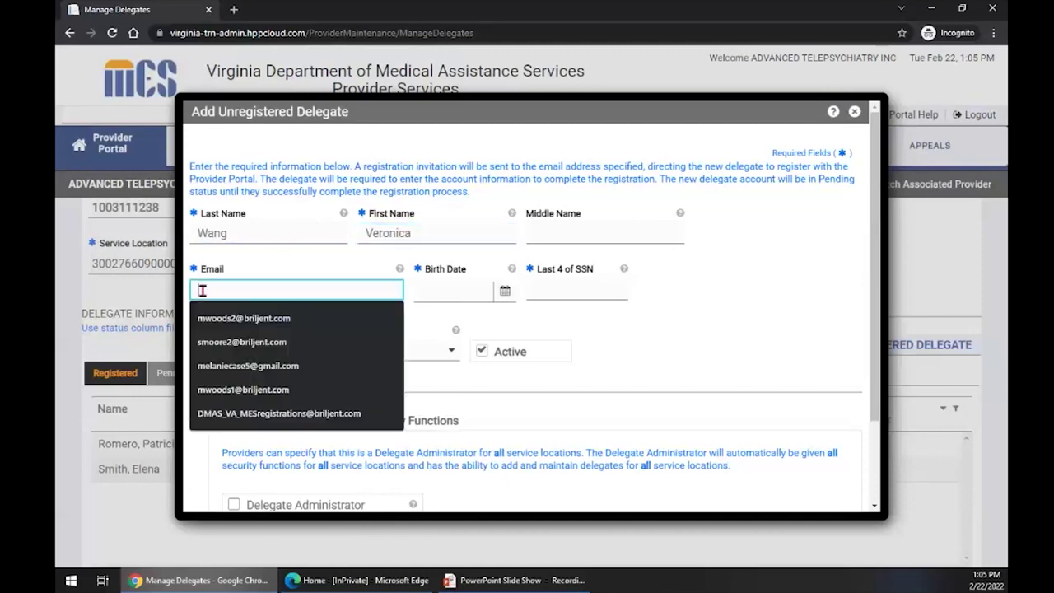
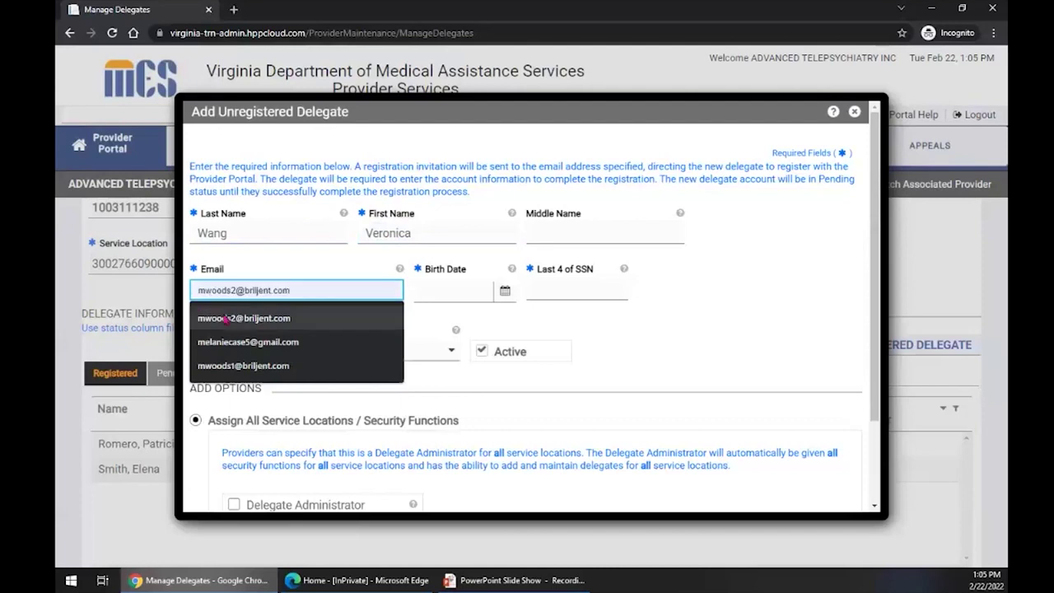
click(244, 318)
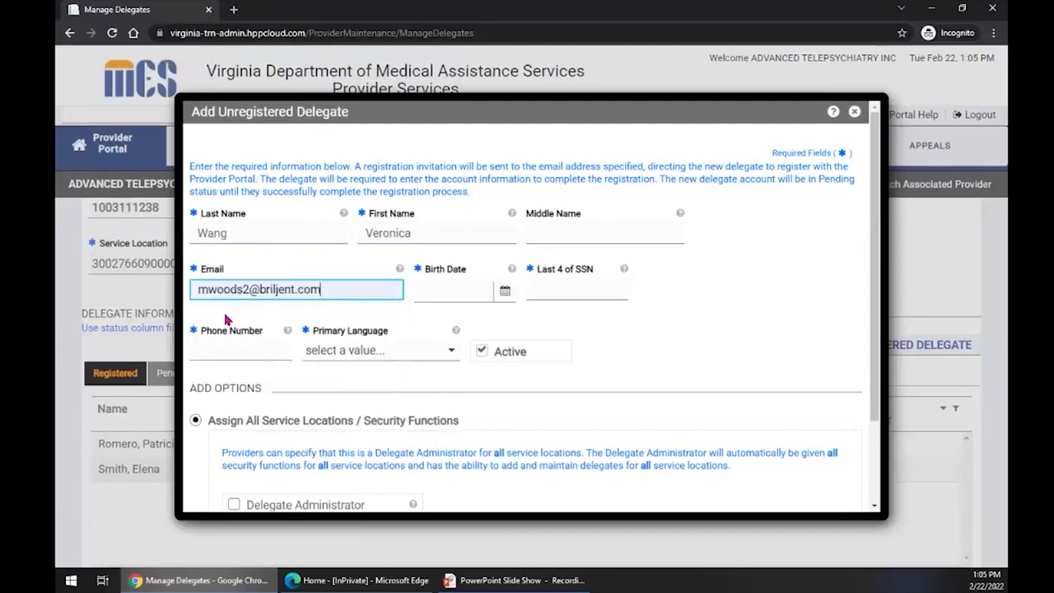
- Enter the delegate's birth date, SSN last four and phone number; choose English as primary language
click(424, 294)
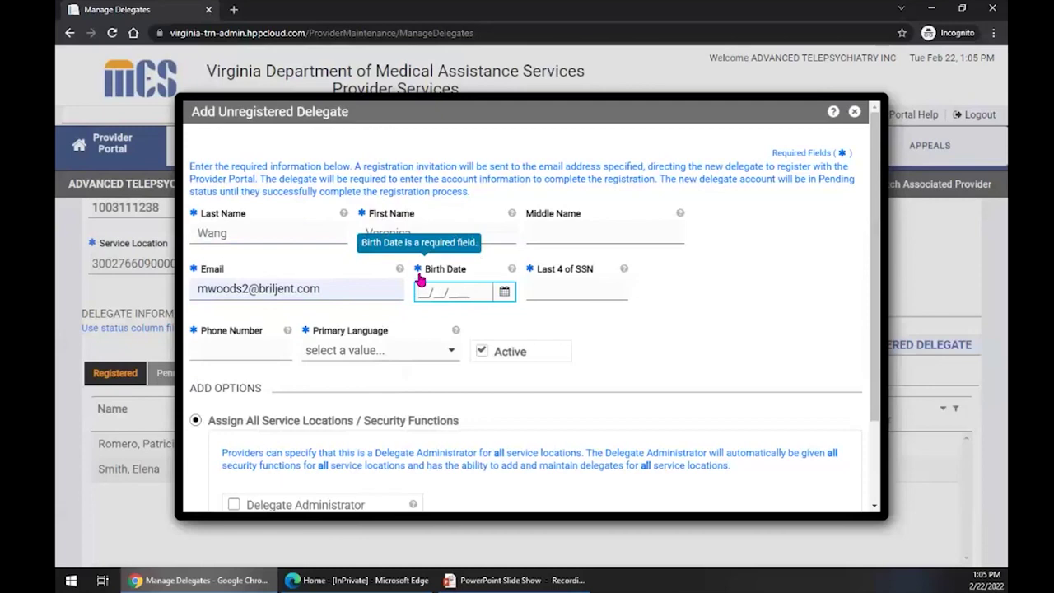
text(0)
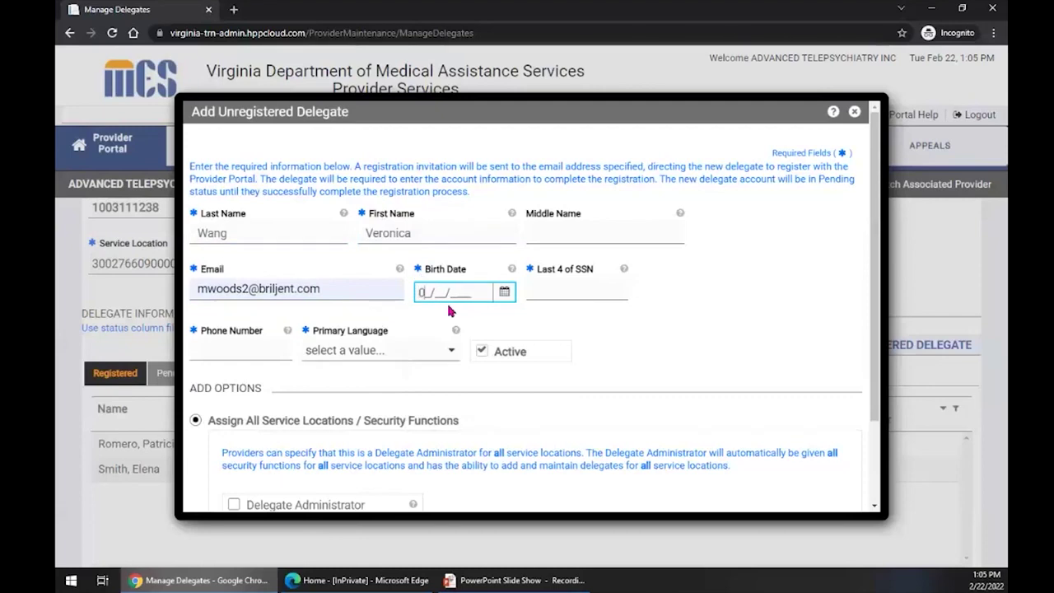
text(1/01/1990)
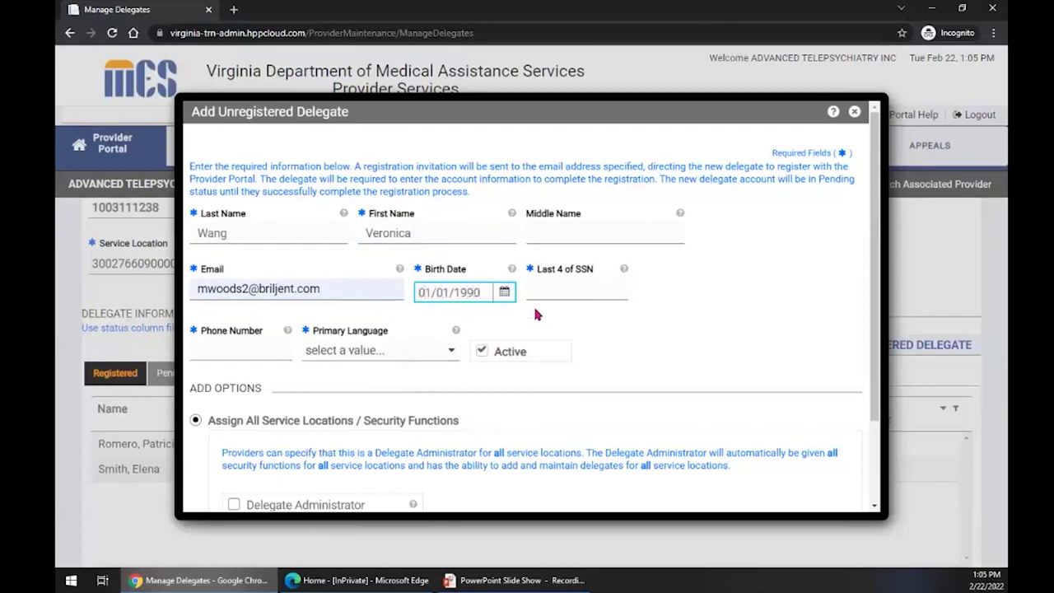
click(537, 293)
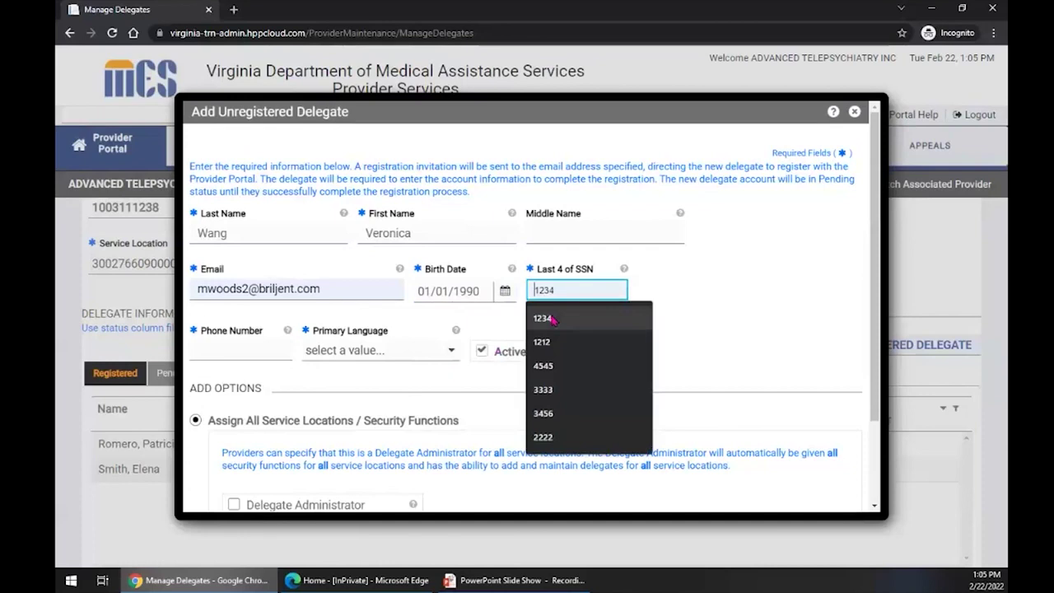
text(4444)
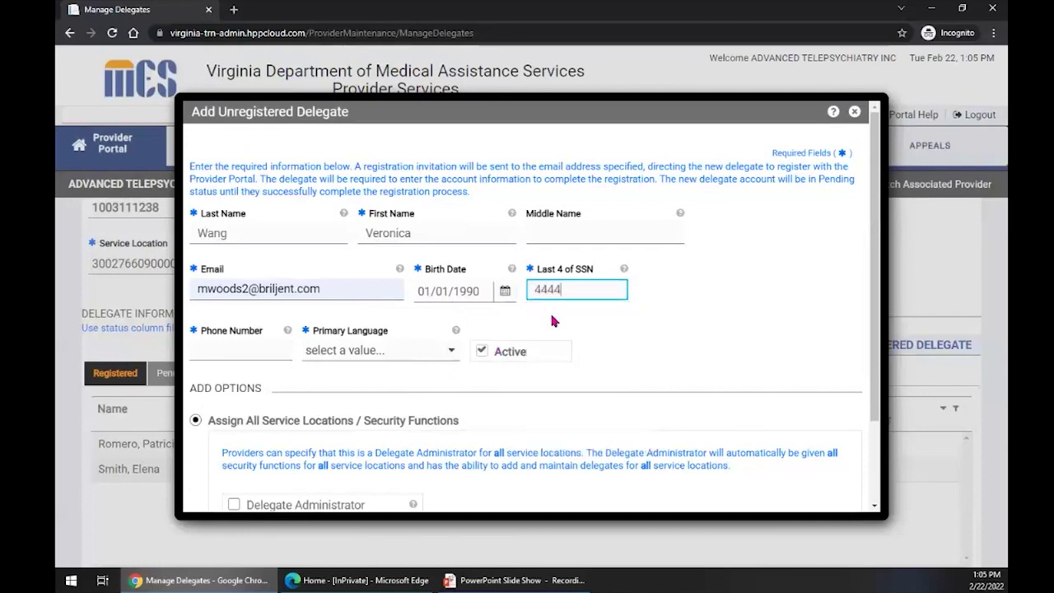
click(212, 350)
text(555-)
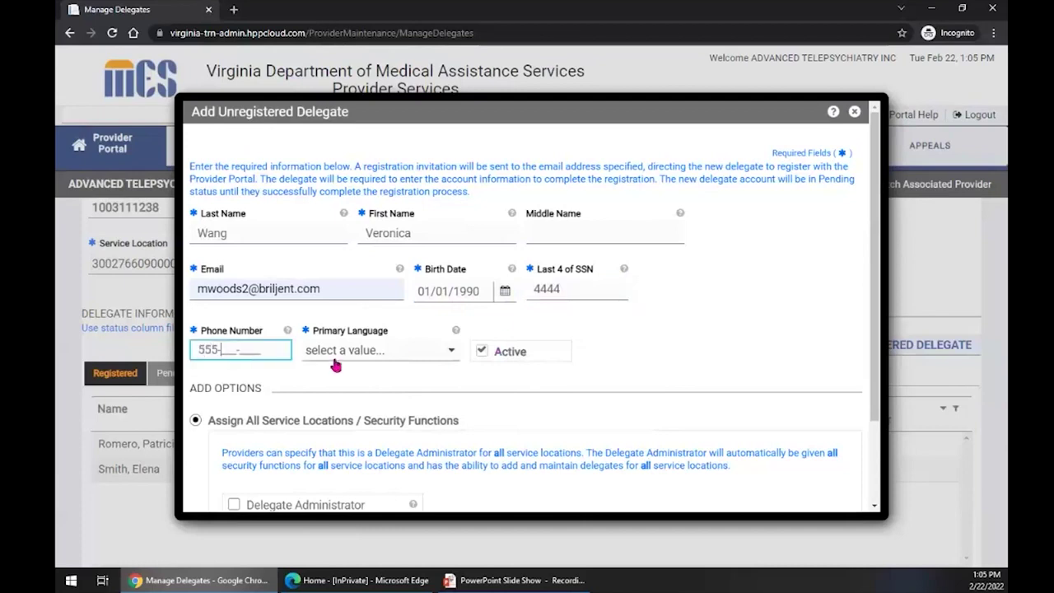
text(3)
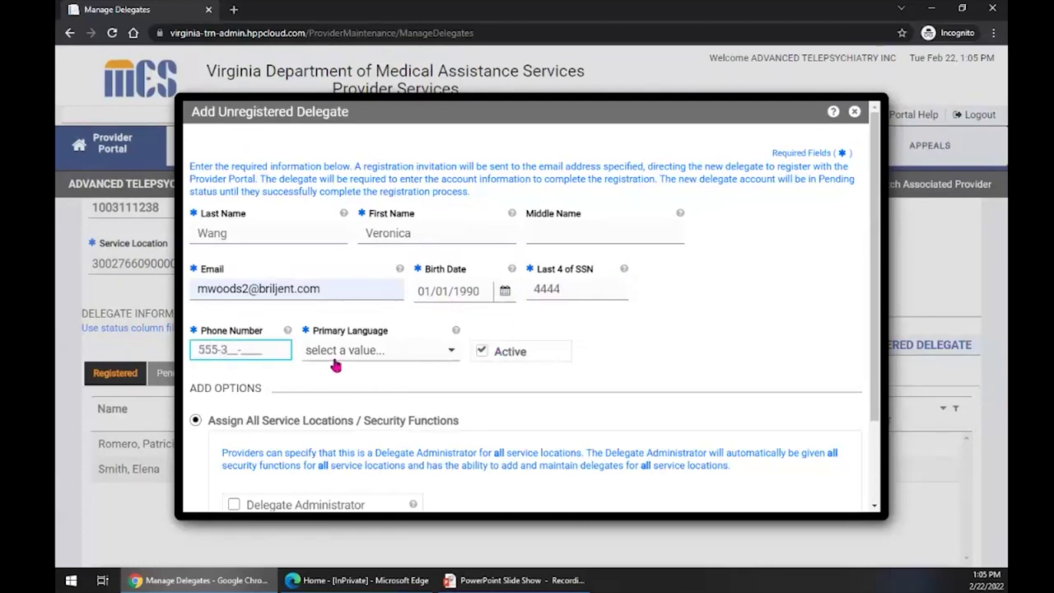
text(43-4545)
key(Tab)
click(343, 363)
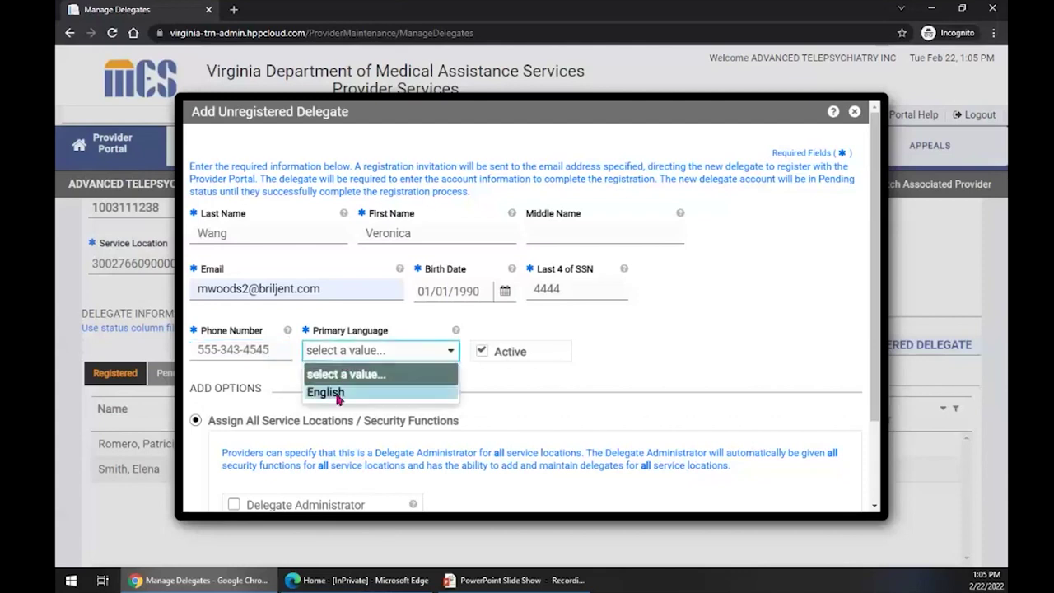
click(341, 394)
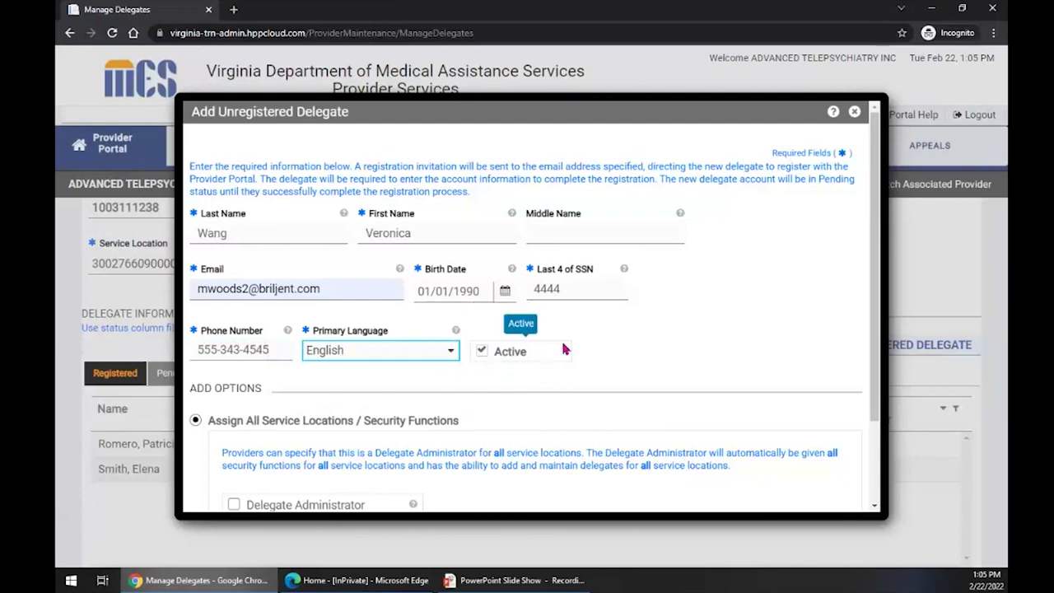
- Leave Delegate Administrator unticked and choose 'Assign All Service Locations / Assign Selected Security Functions'
scroll(557, 351, down, 1)
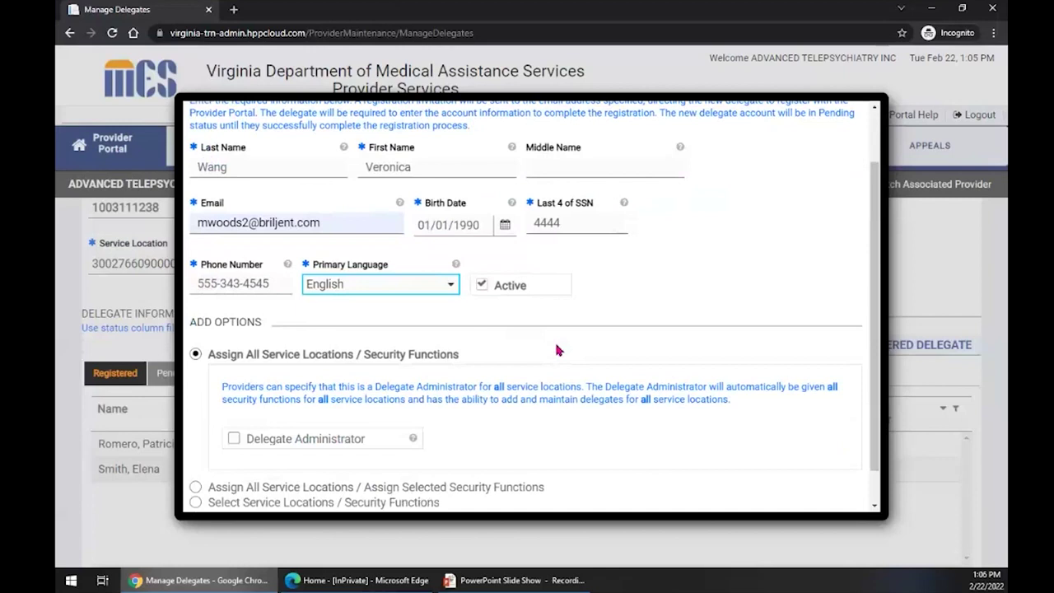
scroll(487, 296, down, 1)
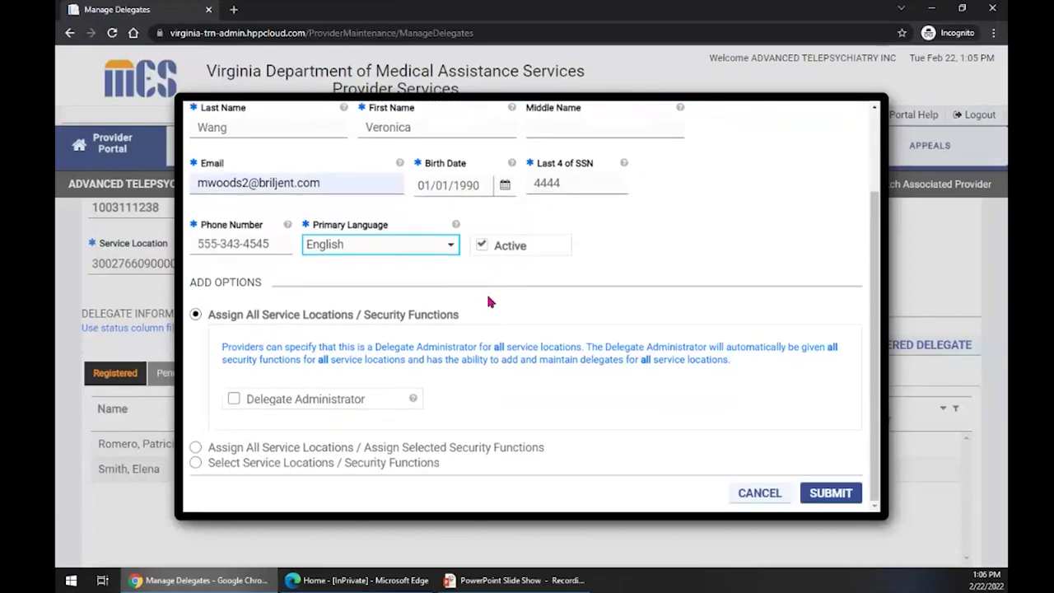
click(200, 301)
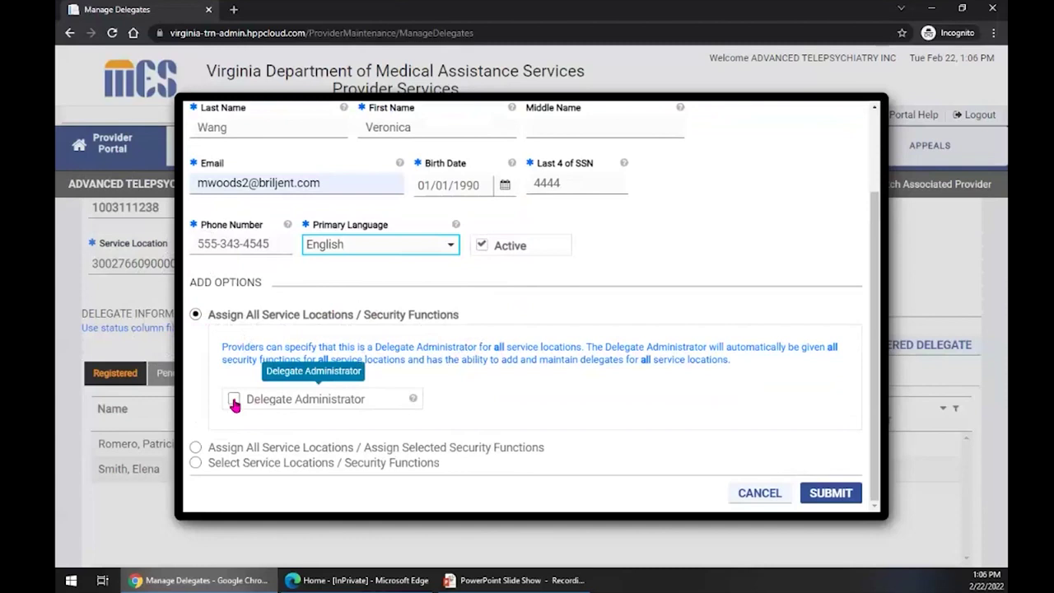
click(234, 402)
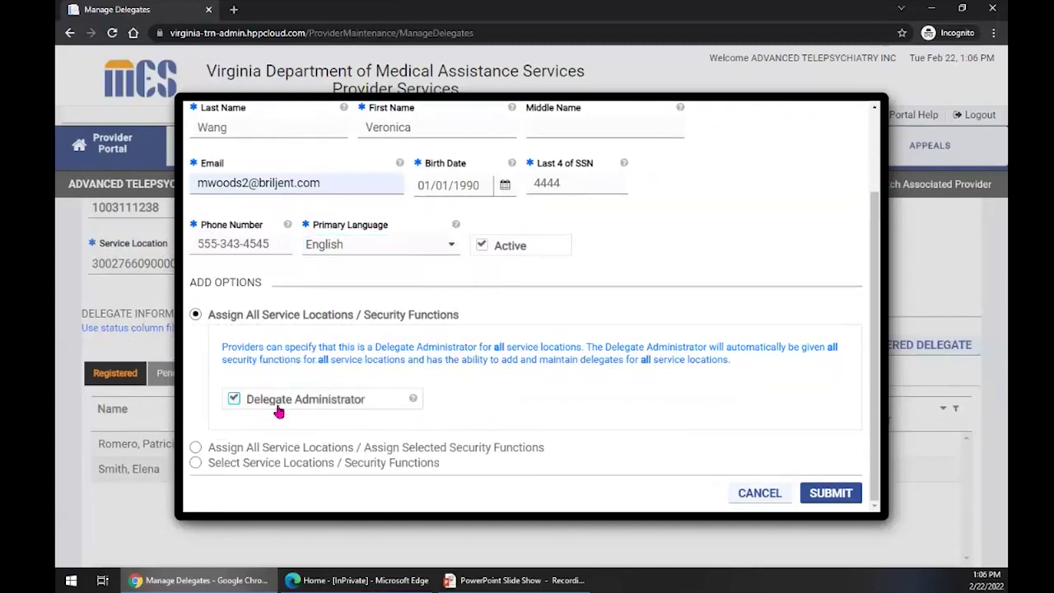
click(236, 407)
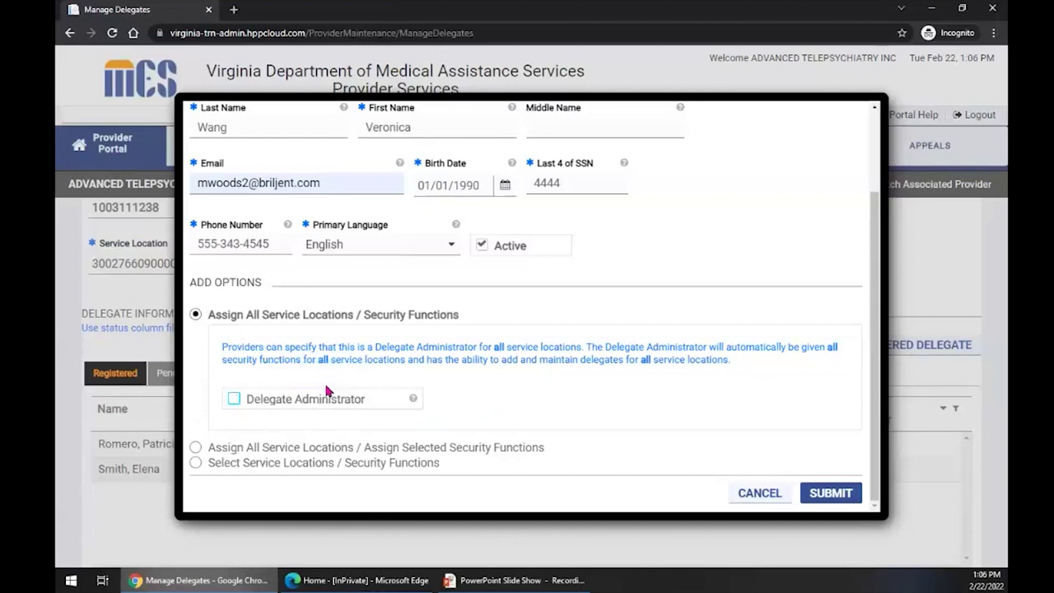
click(195, 462)
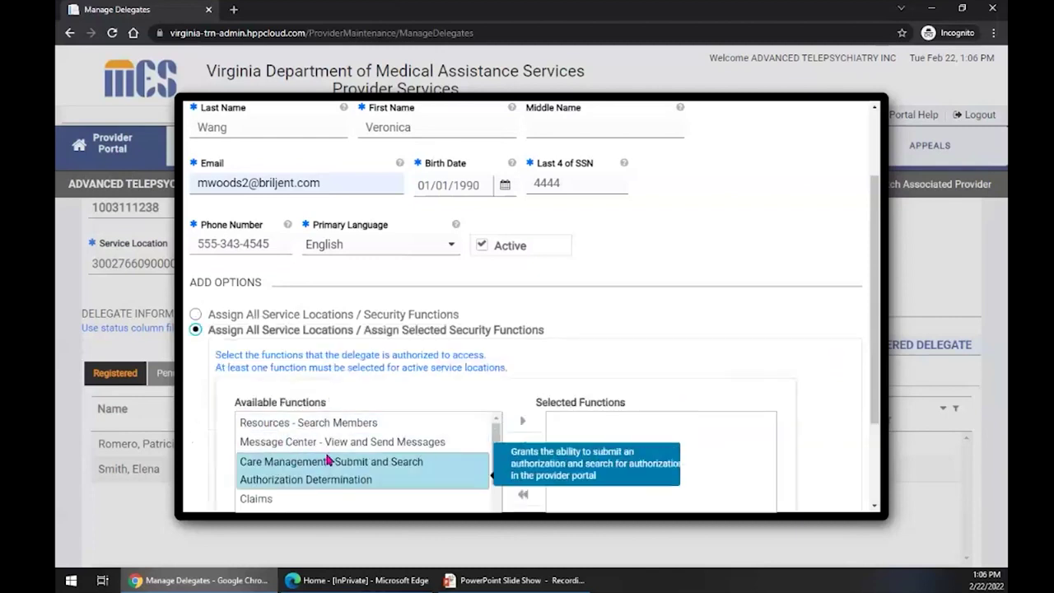
- Move 'Resources - Search Members' into the delegate's Selected Functions
scroll(369, 387, down, 1)
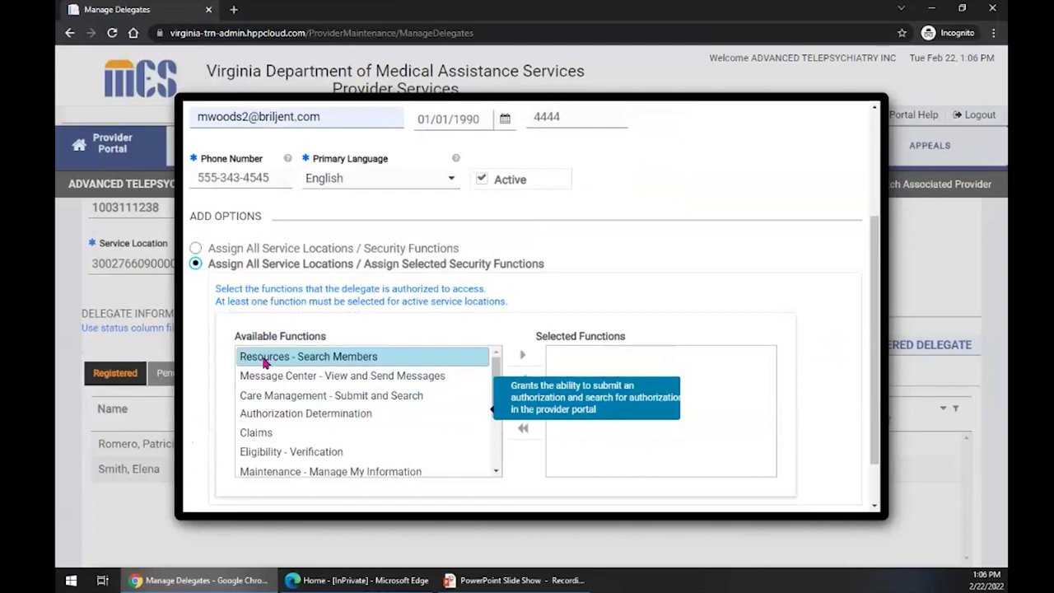
click(263, 363)
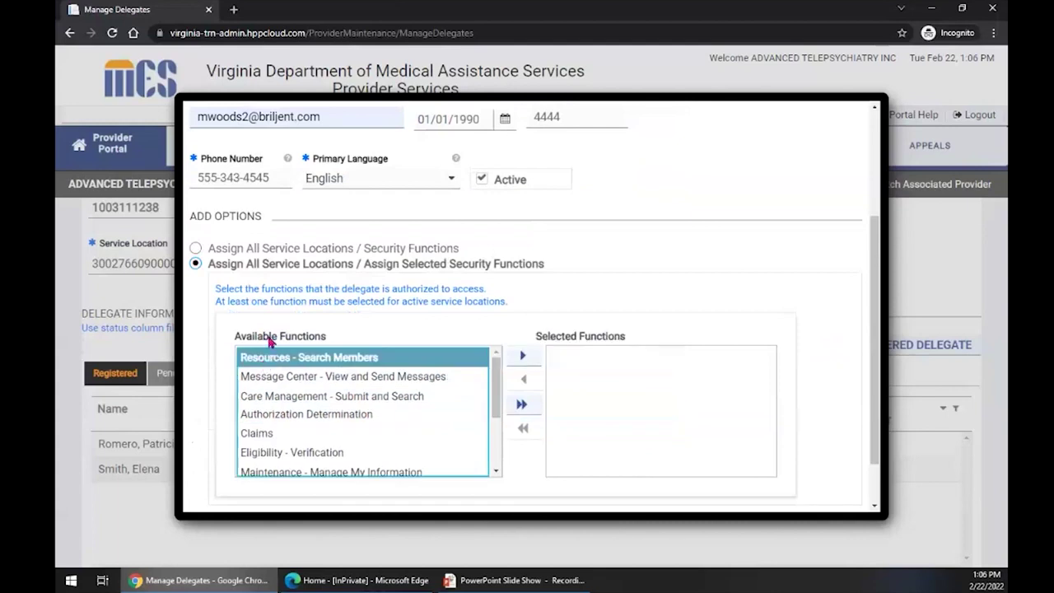
click(528, 359)
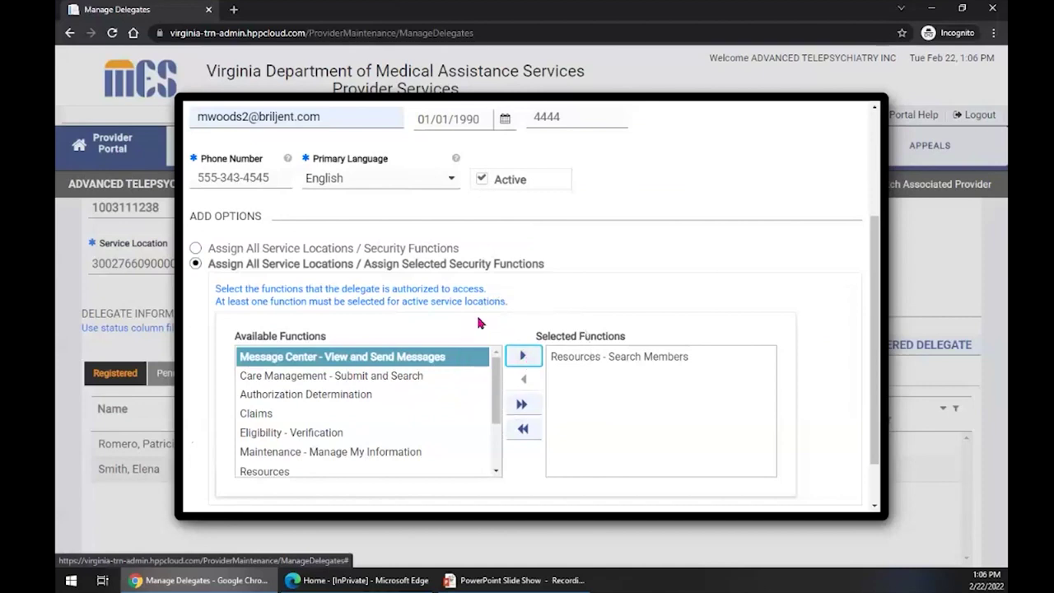
scroll(475, 322, down, 2)
scroll(477, 321, up, 3)
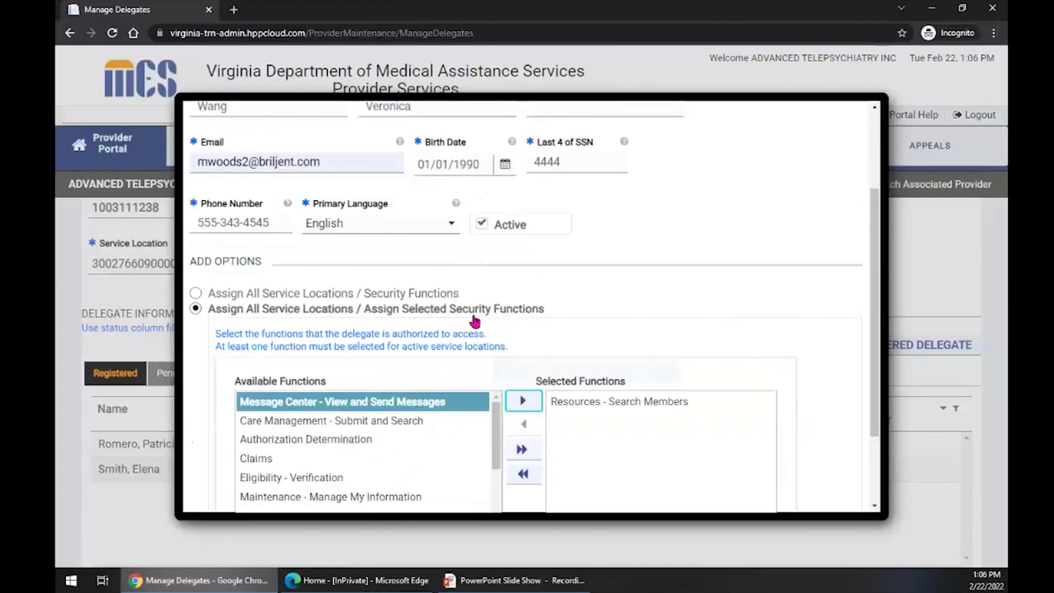
scroll(285, 344, down, 4)
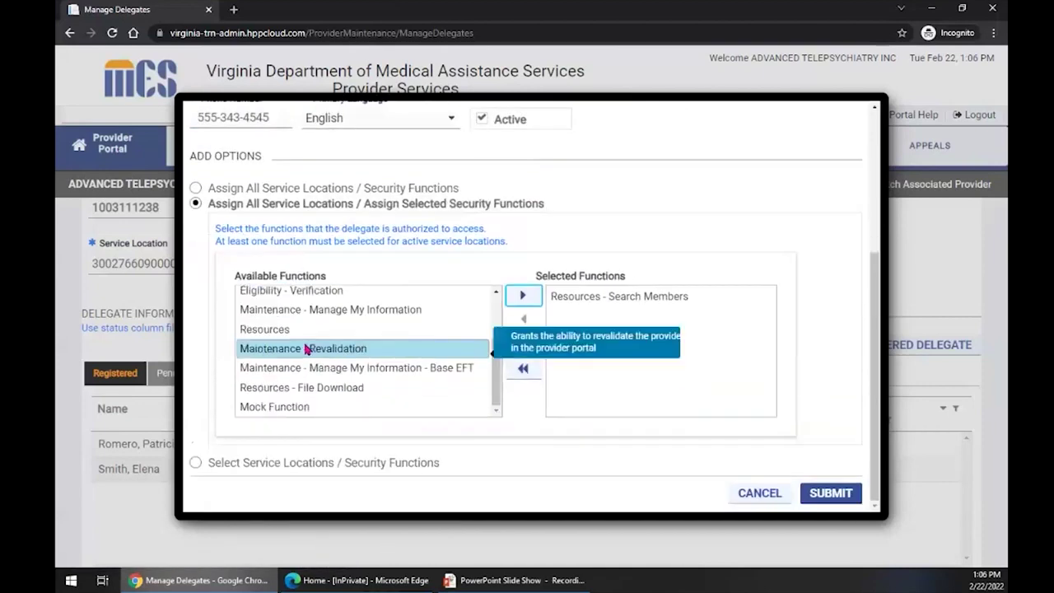
click(197, 466)
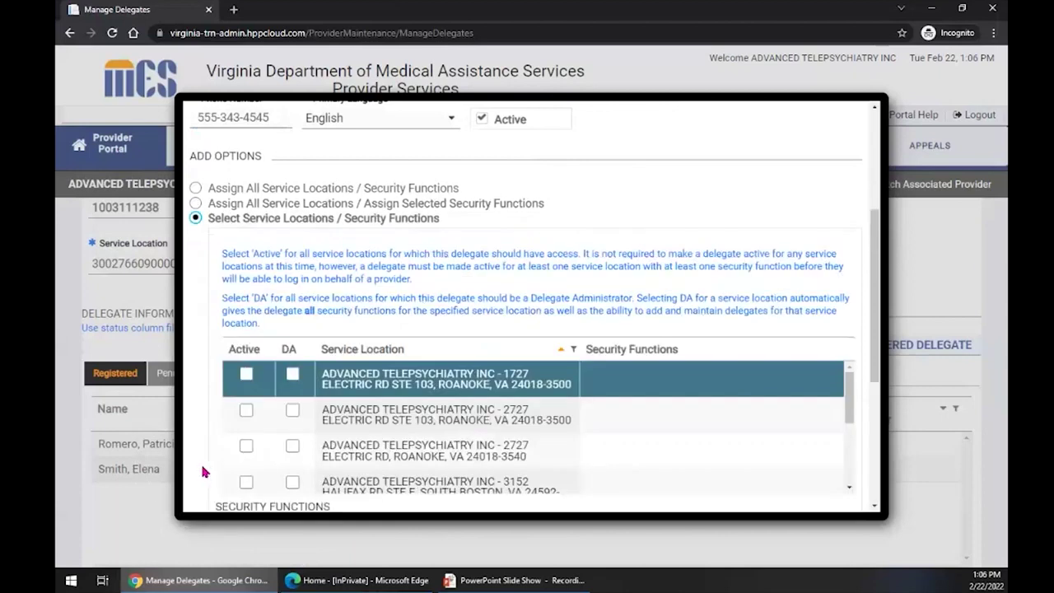
scroll(277, 415, down, 1)
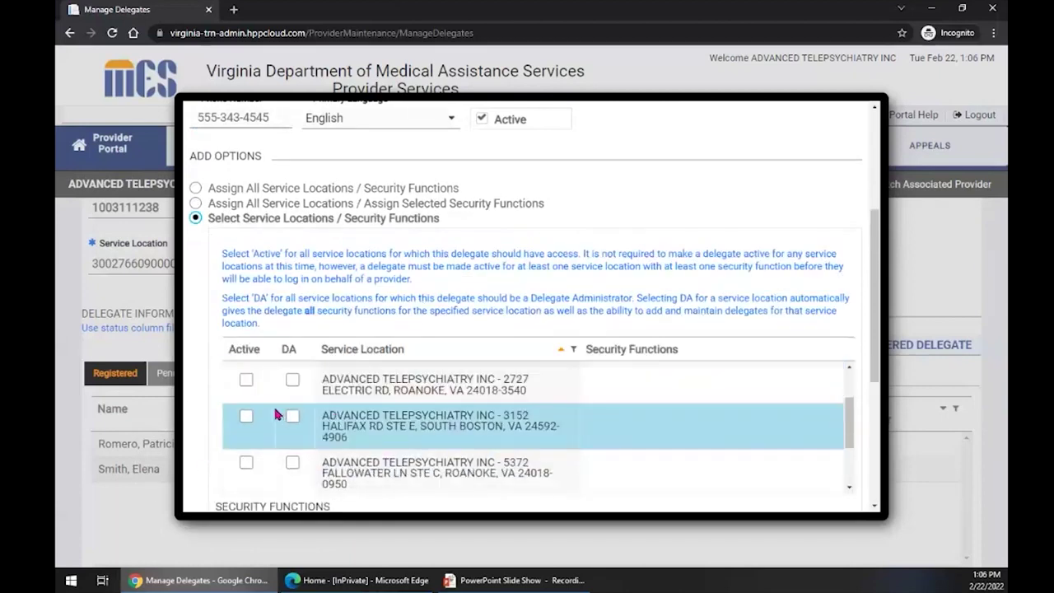
scroll(277, 414, up, 1)
click(246, 373)
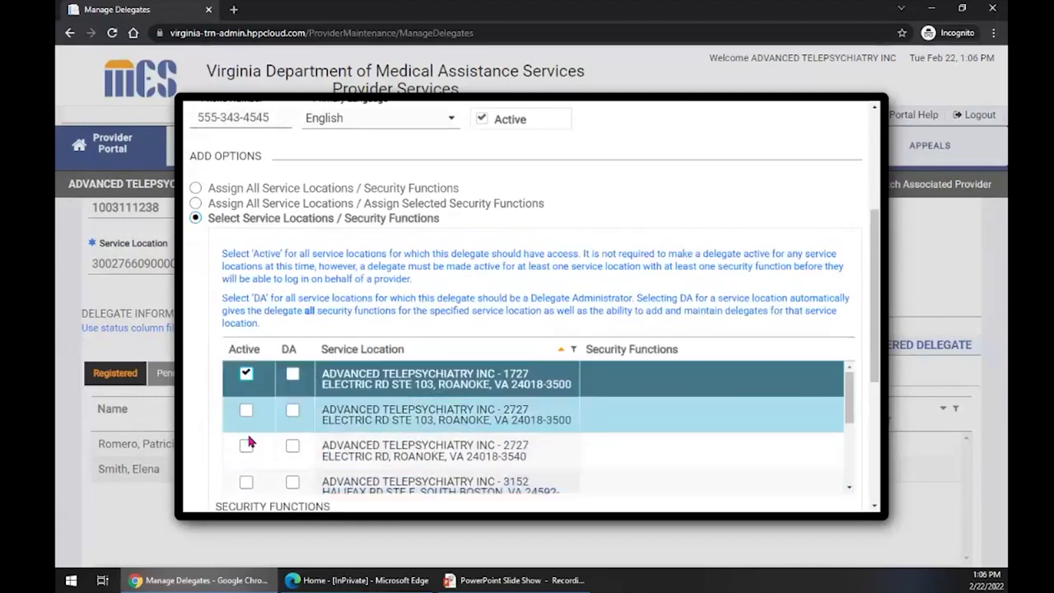
click(246, 445)
scroll(279, 428, down, 3)
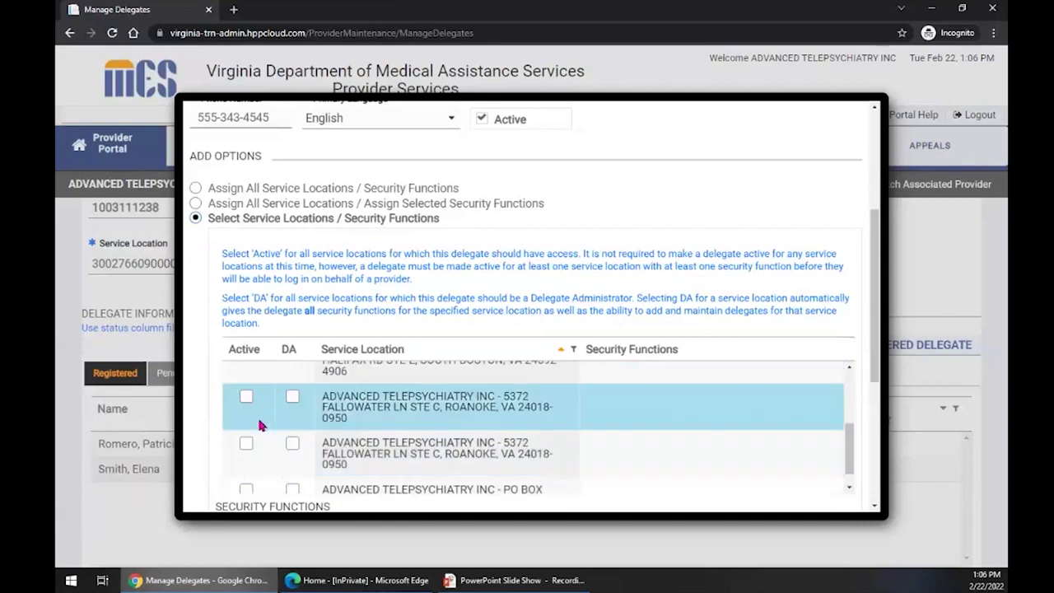
click(246, 399)
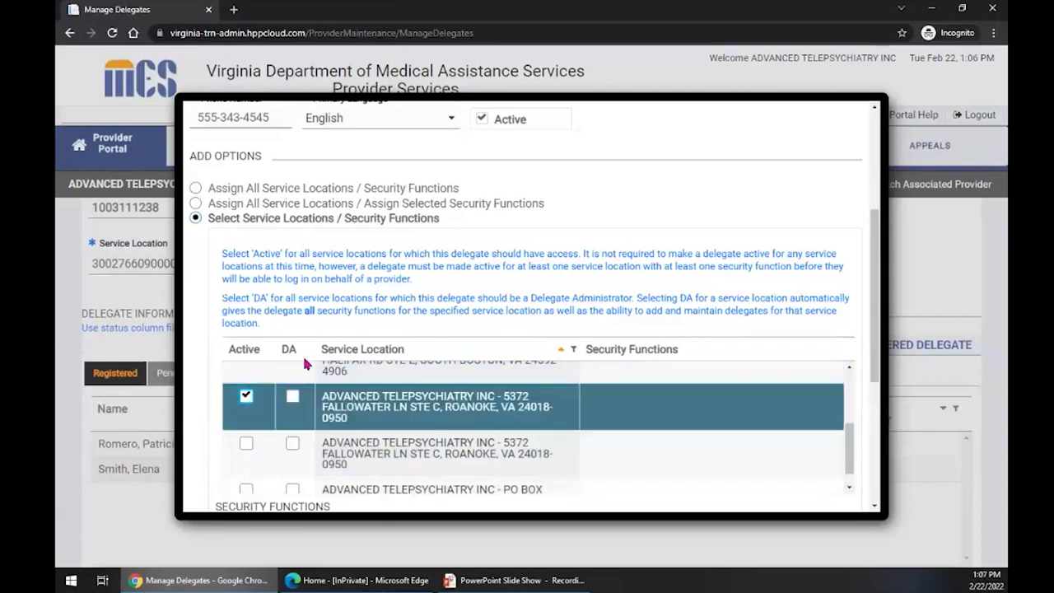
scroll(717, 327, down, 3)
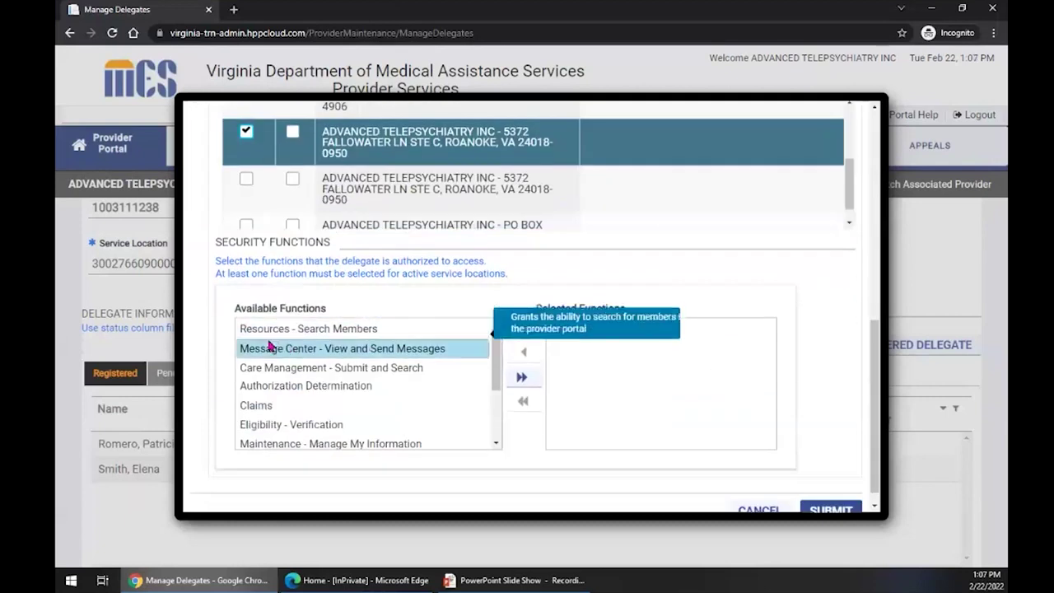
click(269, 330)
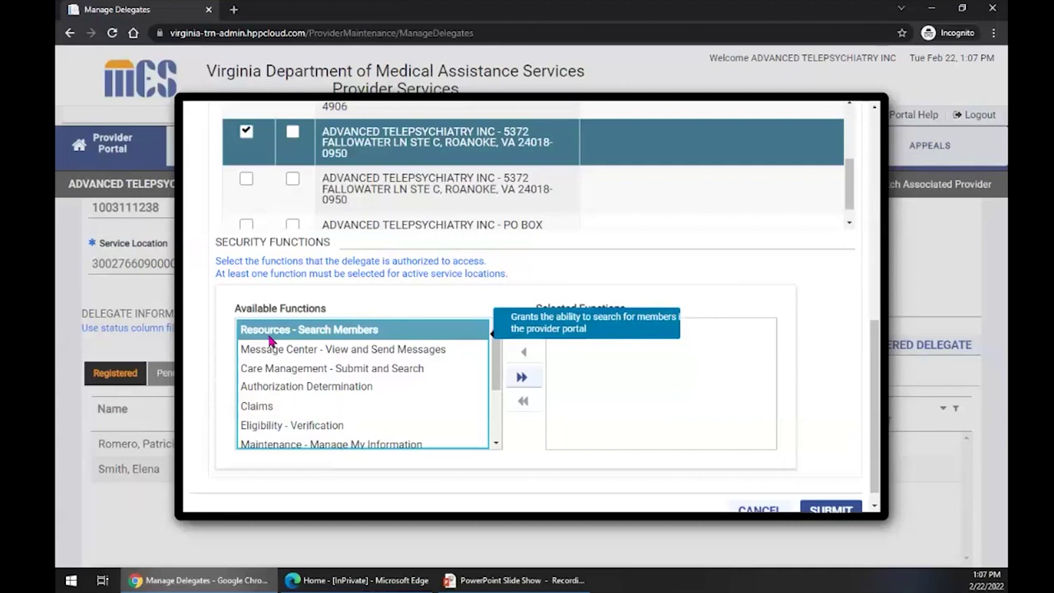
ctrl+click(285, 378)
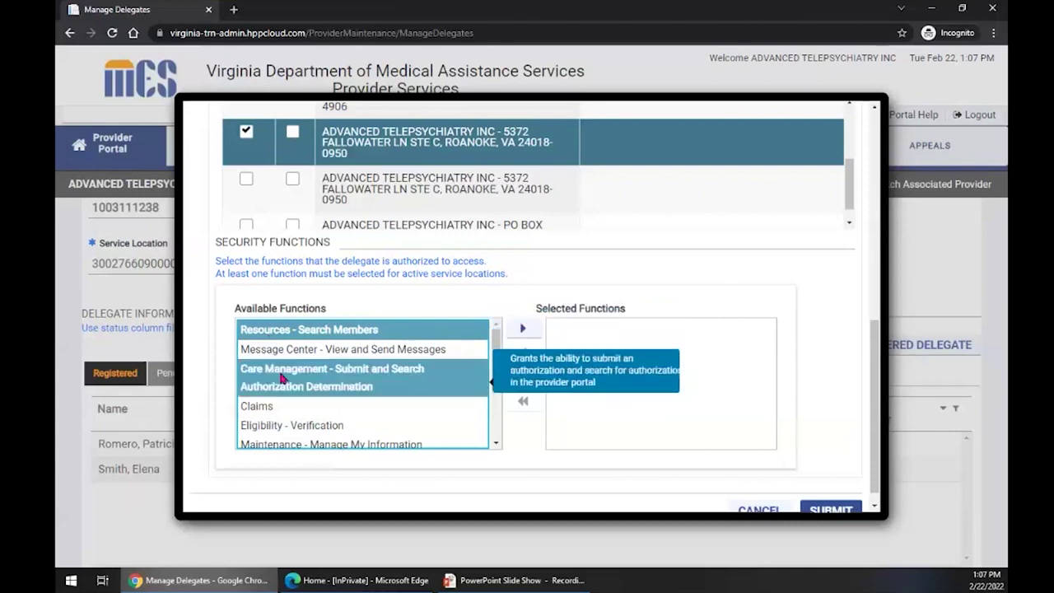
ctrl+click(285, 425)
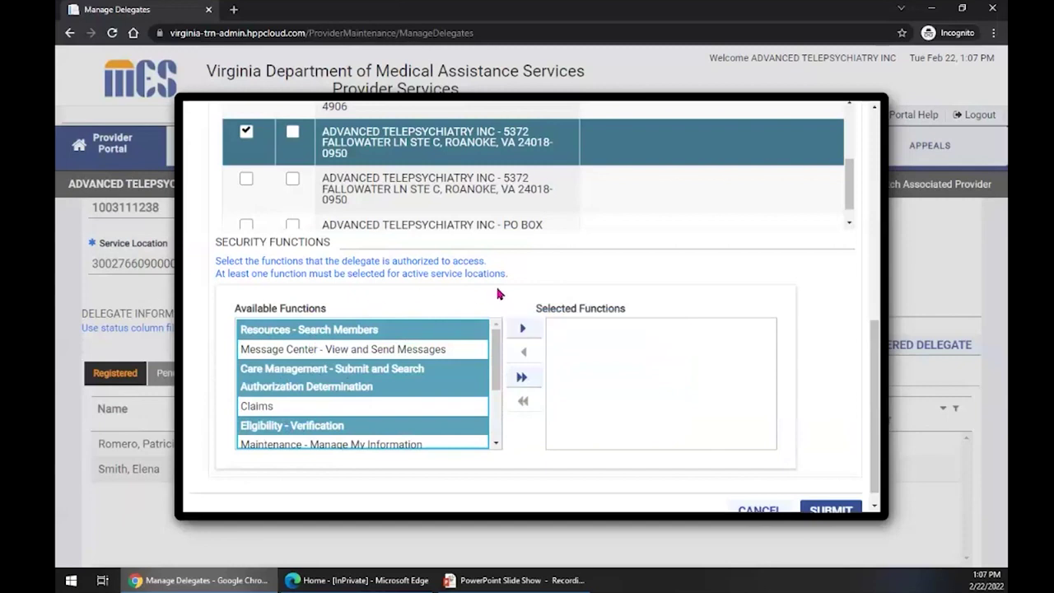
click(527, 335)
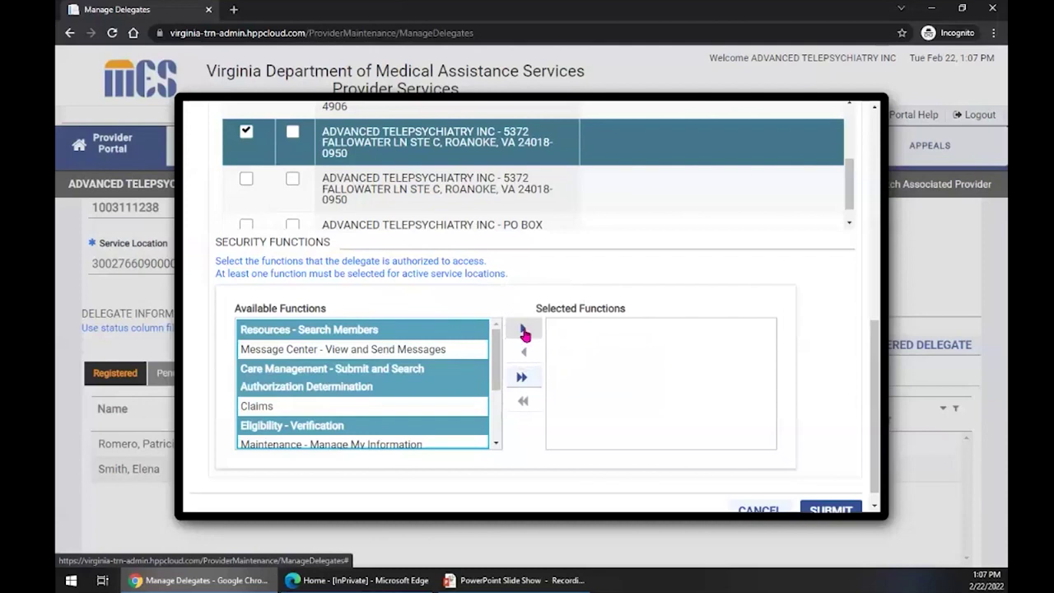
click(524, 332)
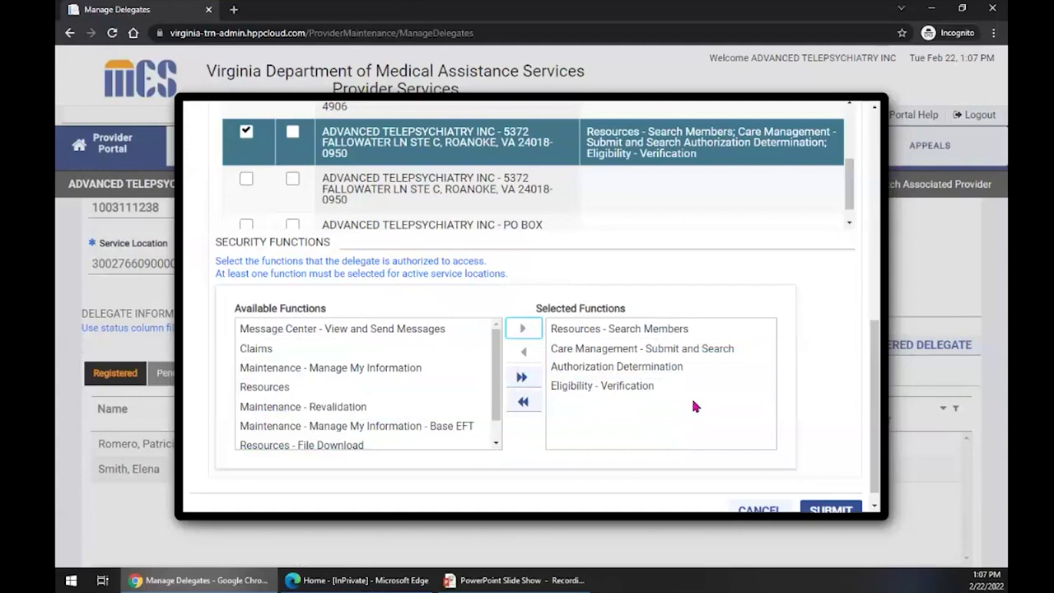
- Submit the new delegate with these location assignments and review the form
scroll(697, 405, down, 1)
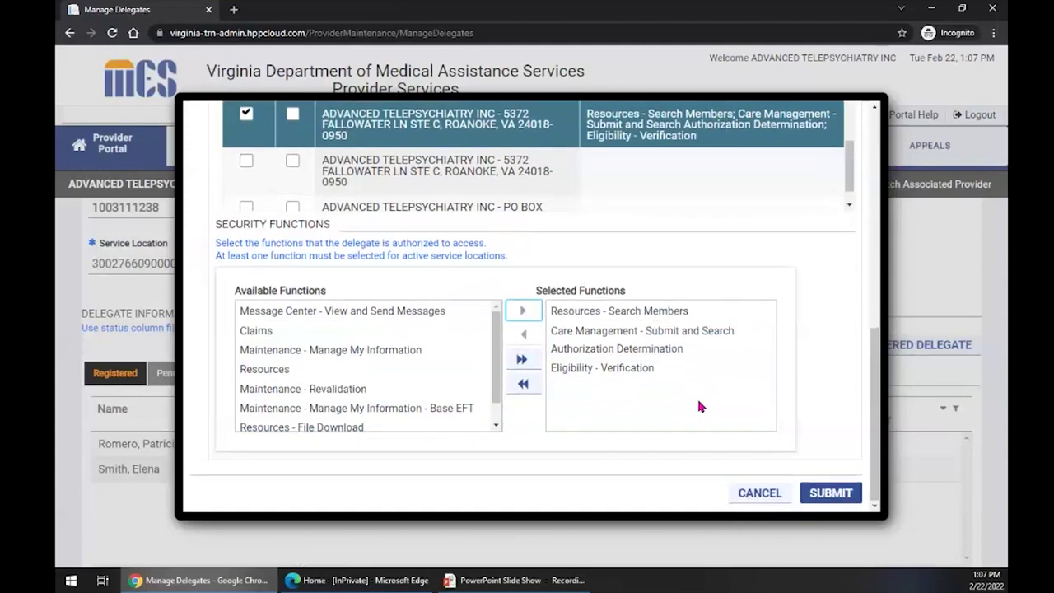
click(834, 494)
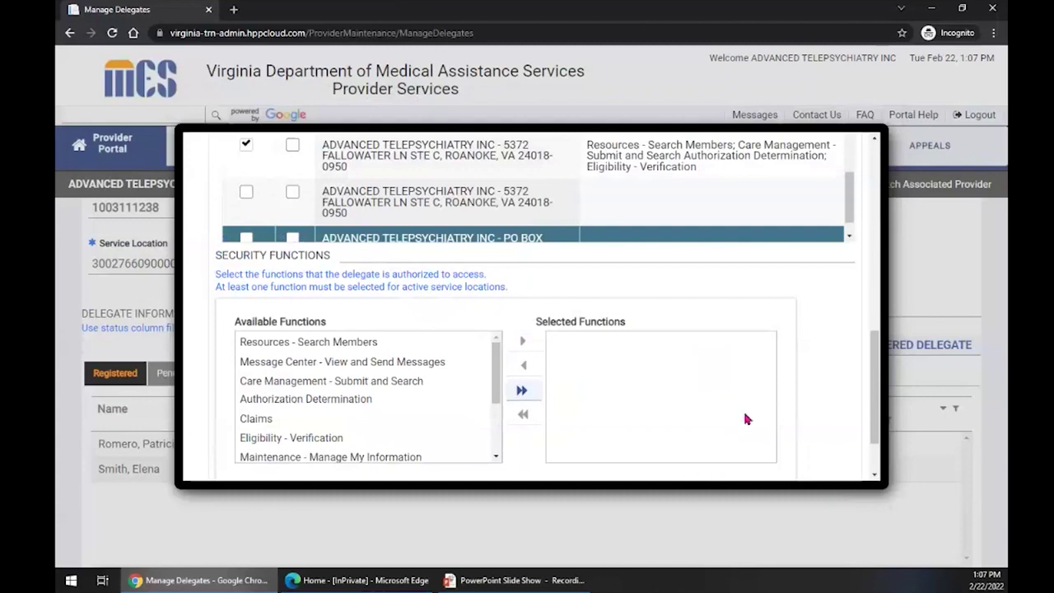
scroll(747, 419, down, 1)
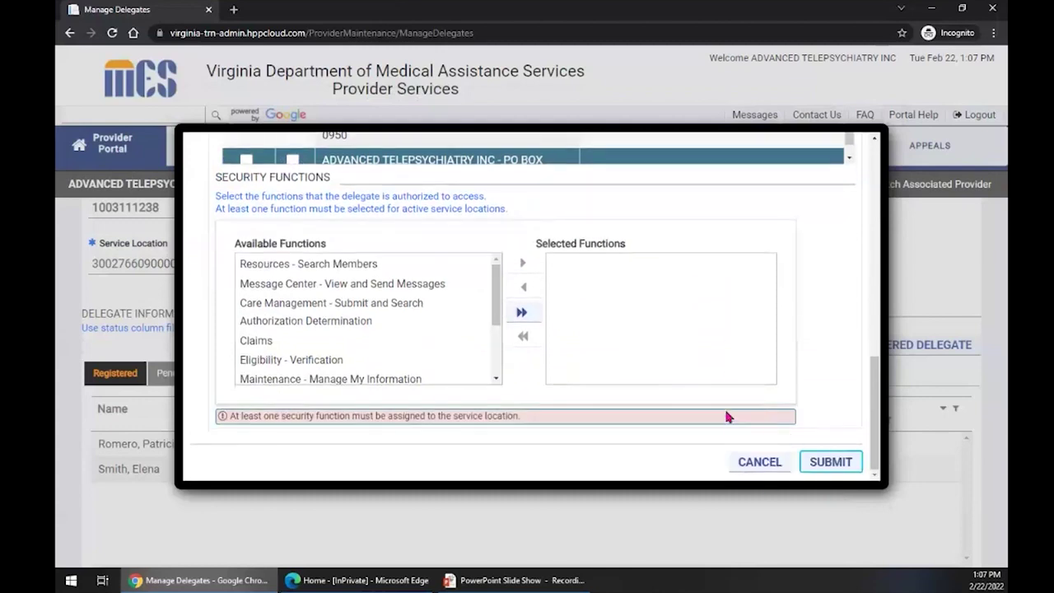
scroll(726, 418, up, 2)
scroll(746, 407, up, 1)
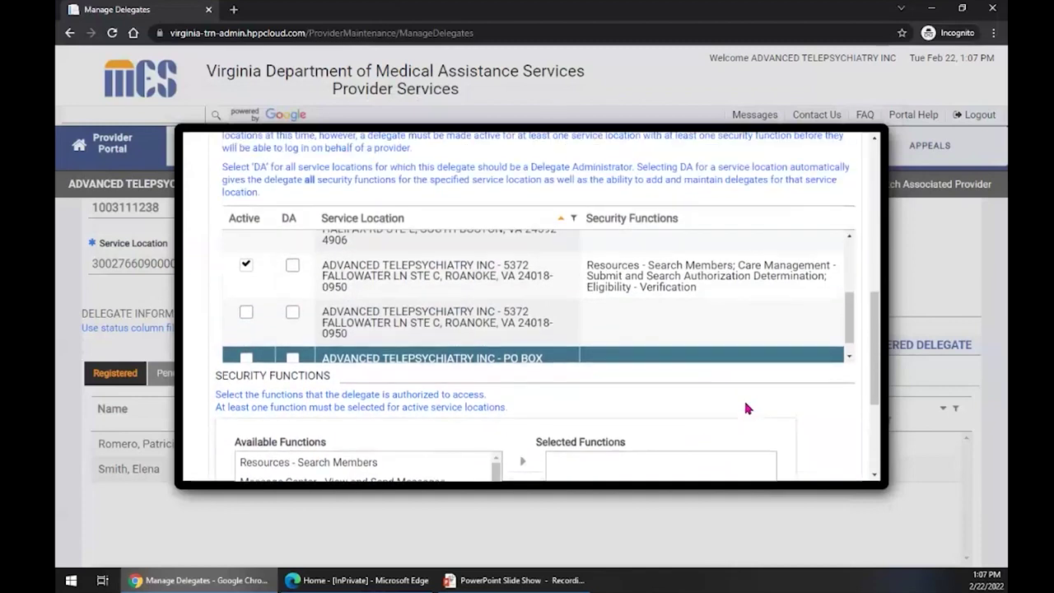
drag(848, 329, 847, 266)
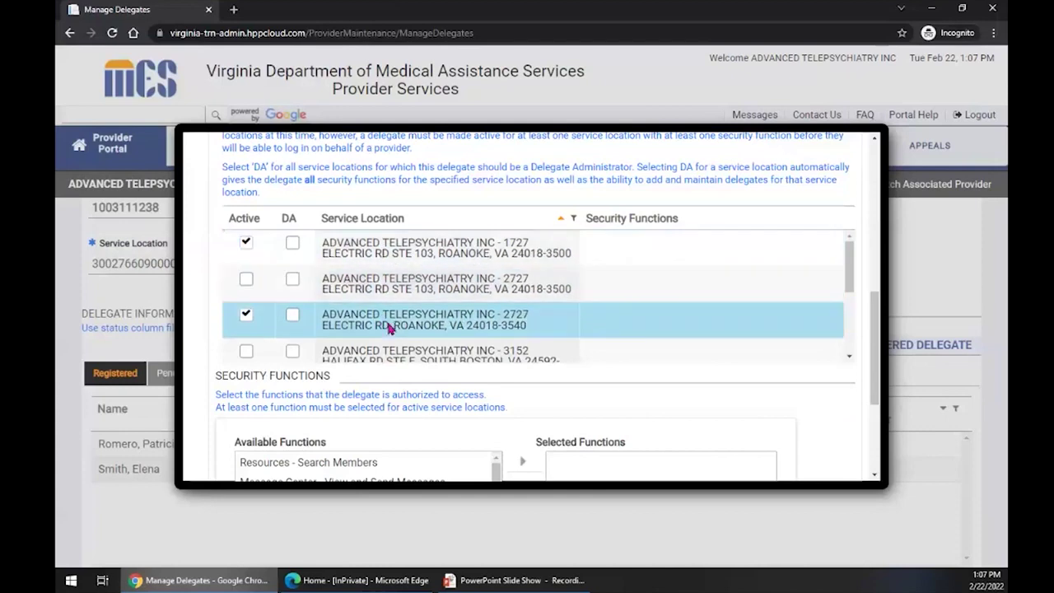
click(246, 245)
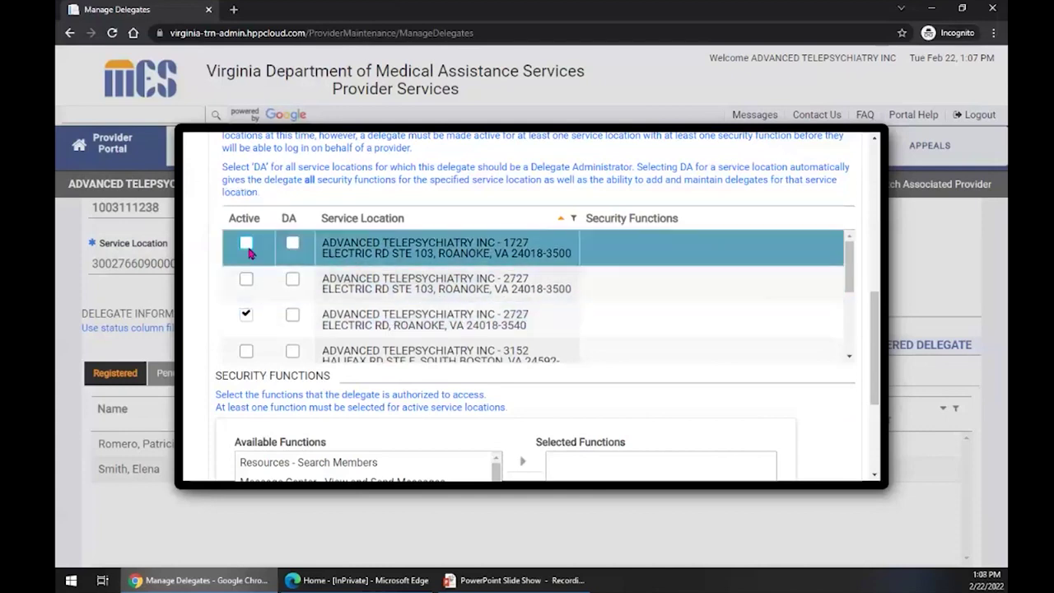
click(246, 315)
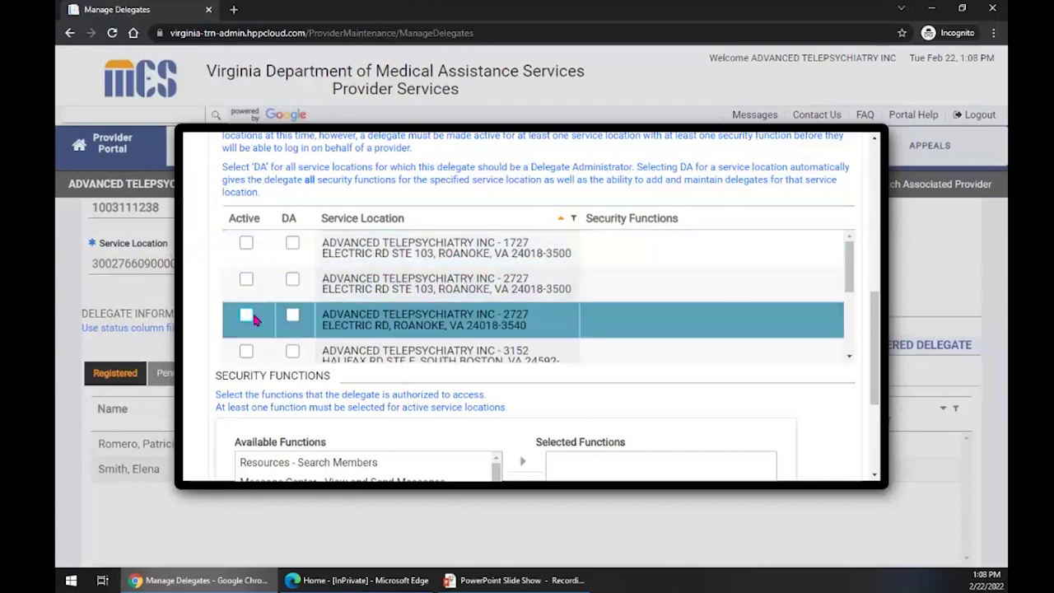
click(247, 242)
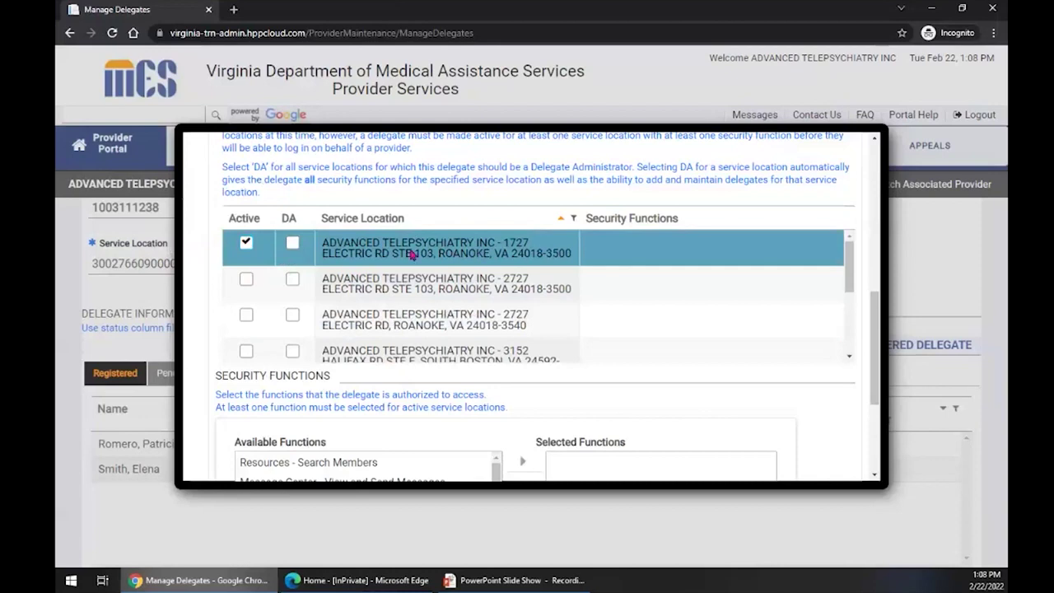
scroll(412, 251, down, 6)
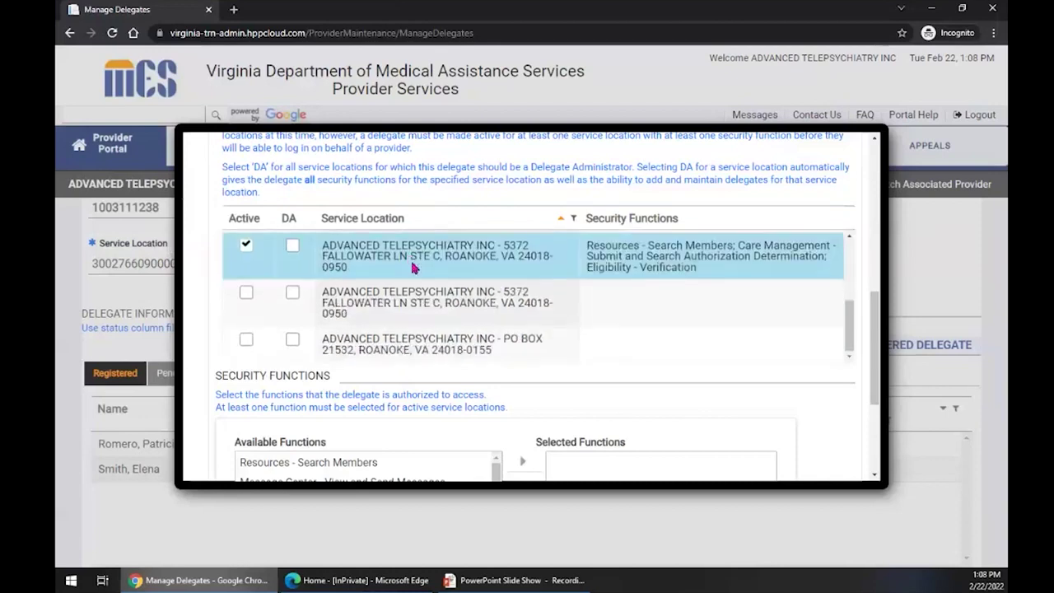
click(330, 266)
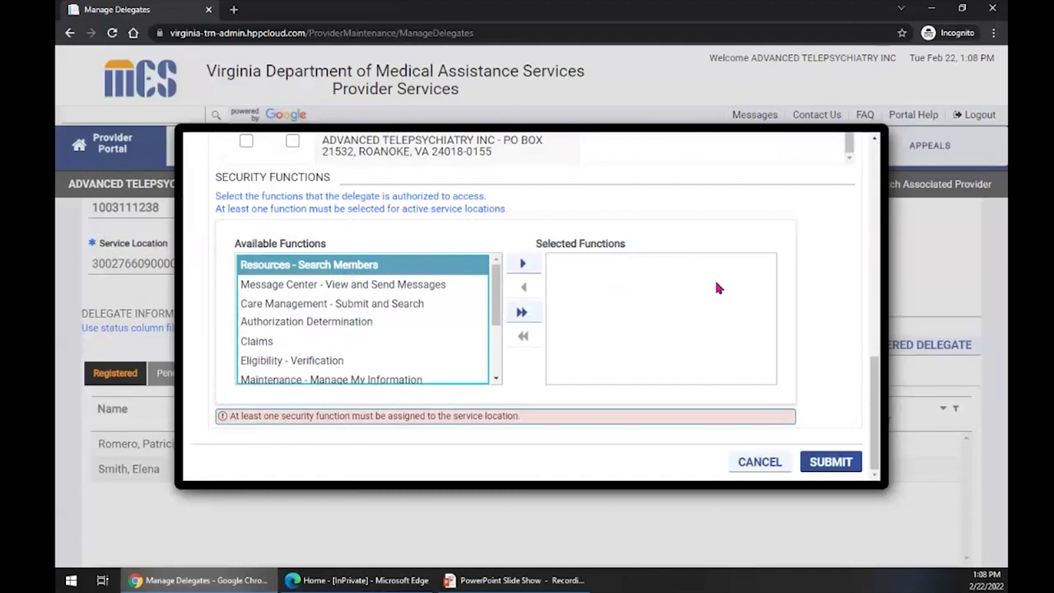
click(525, 265)
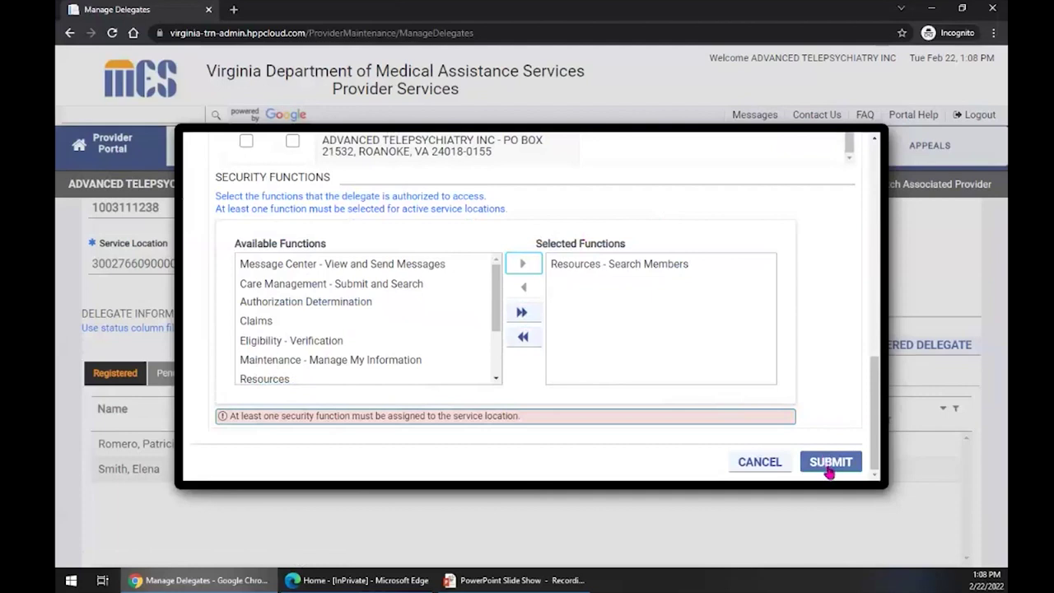
click(828, 463)
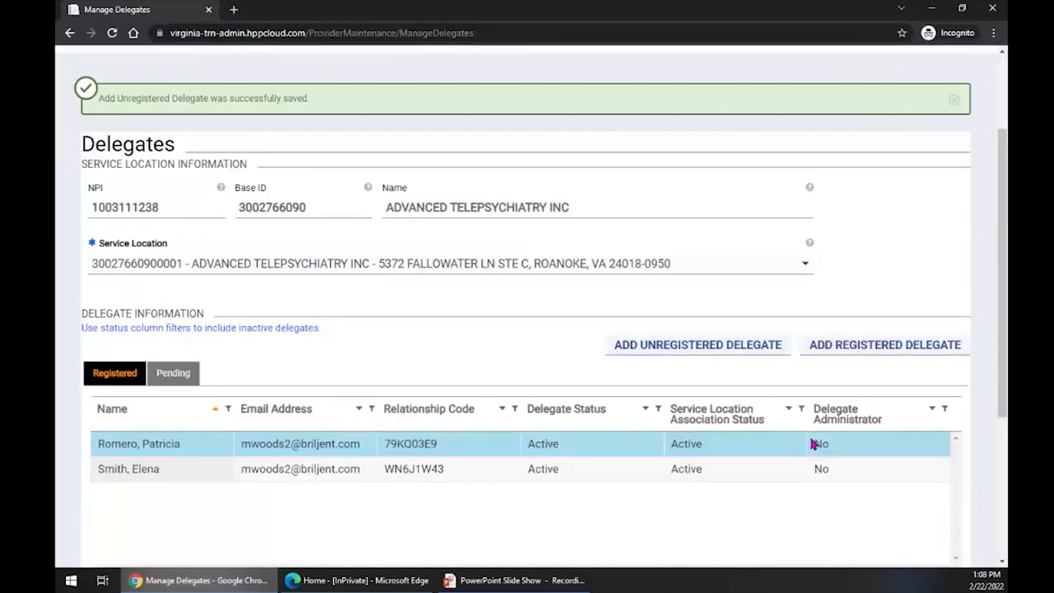
- Acknowledge the delegate-saved banner and show the 'Managing Delegate Role Assignment' slide
click(116, 99)
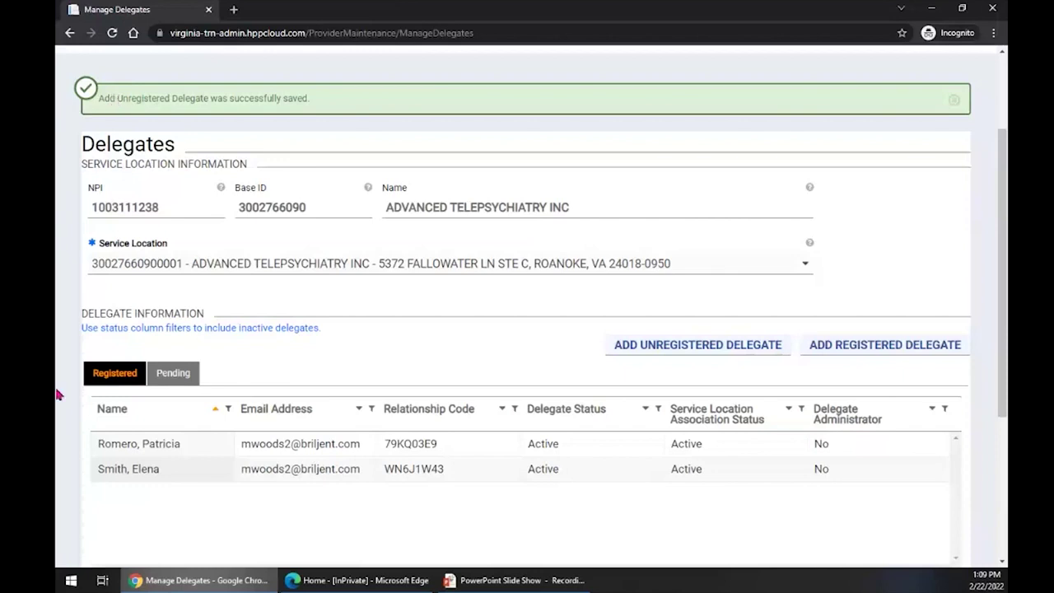
click(485, 580)
click(485, 566)
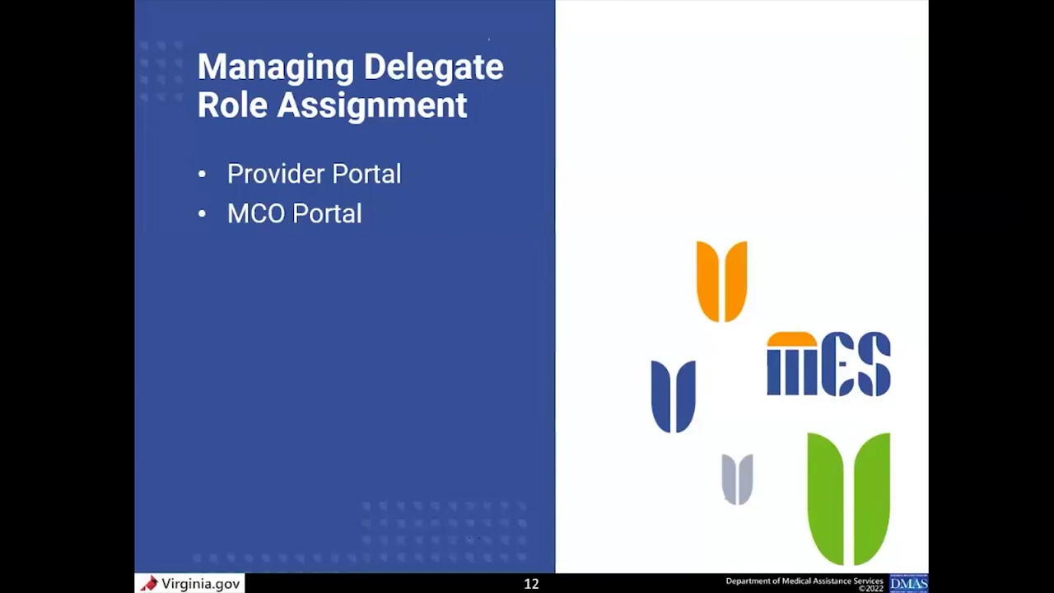
- Advance to the System Demo slide, then return to the portal's Delegates page
click(658, 559)
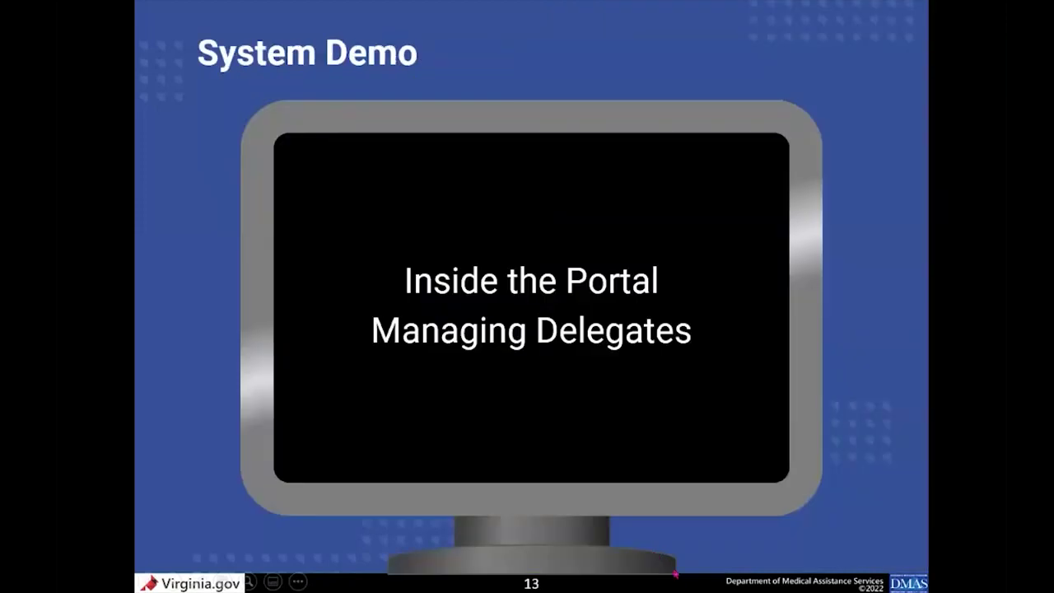
key(alt+Tab)
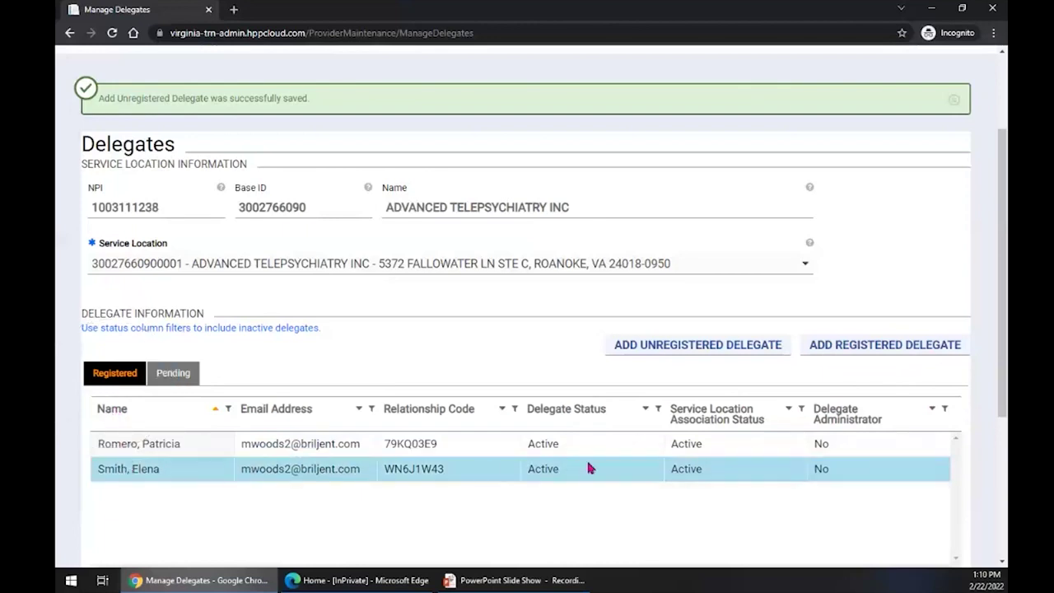
click(807, 265)
click(623, 321)
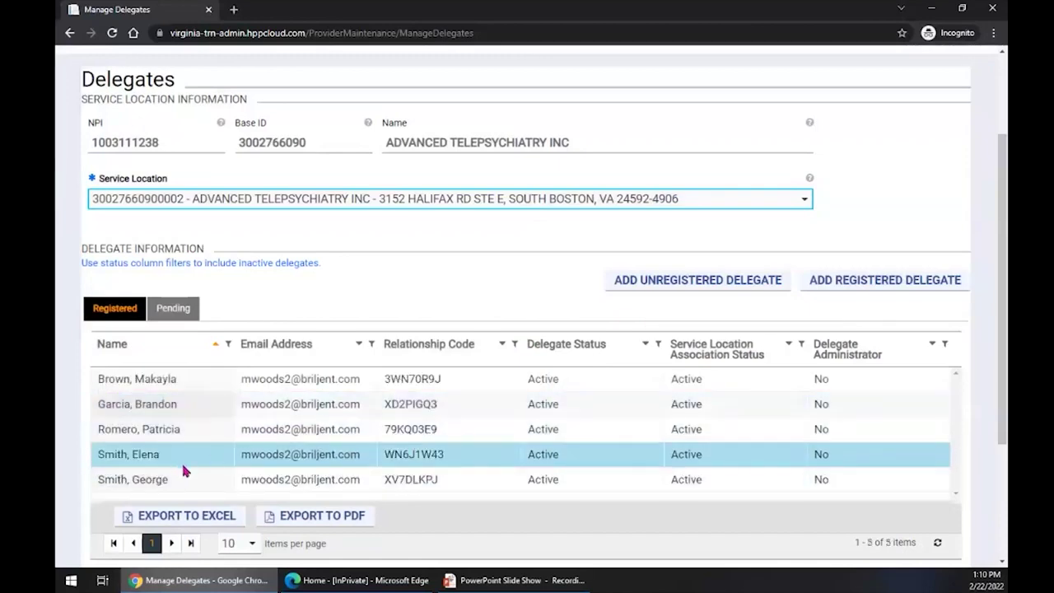
click(124, 414)
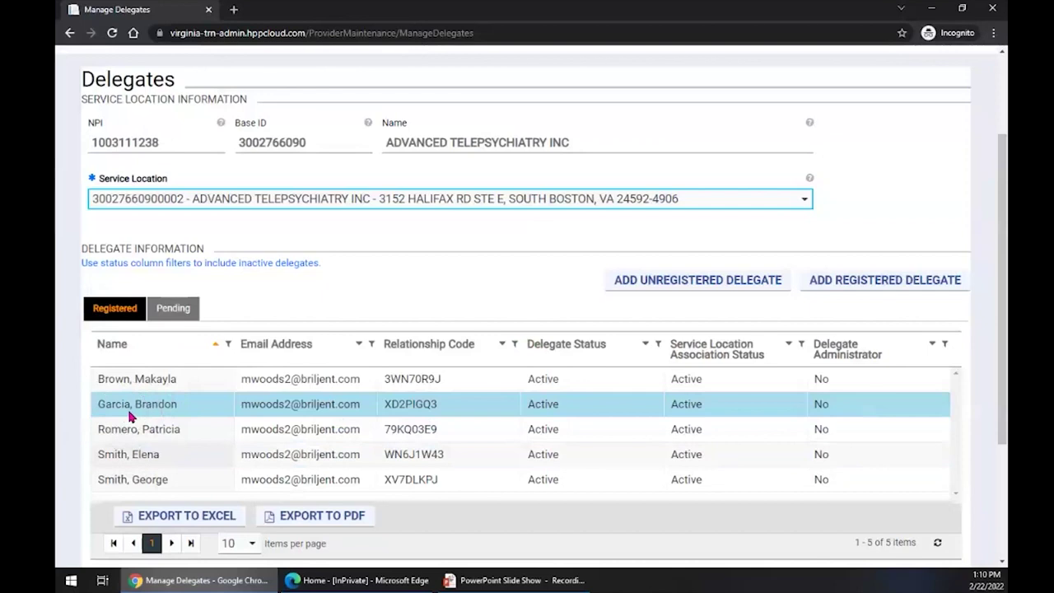
click(129, 417)
click(139, 384)
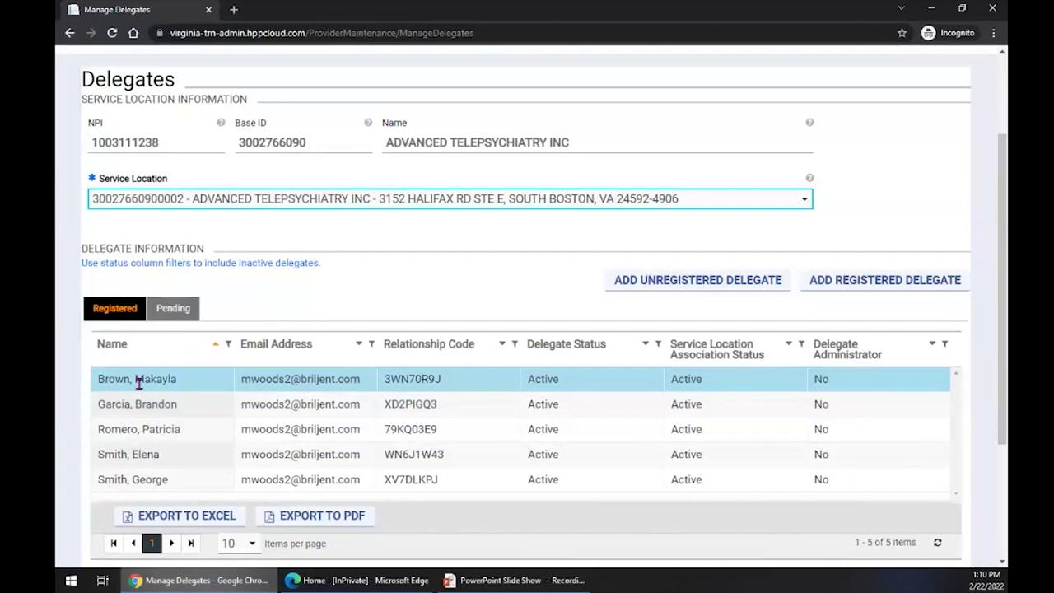
click(139, 384)
click(306, 379)
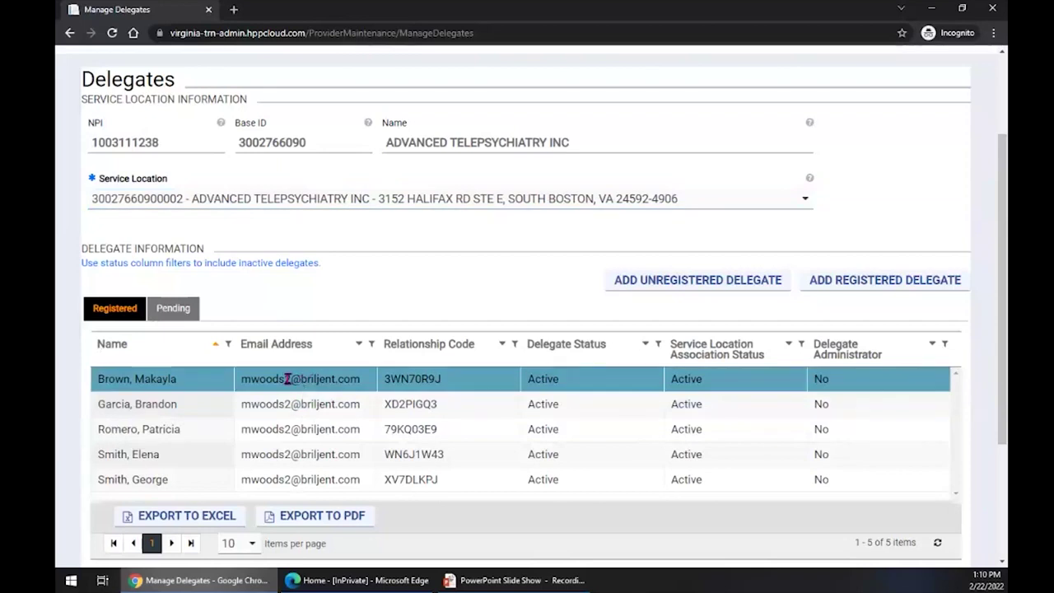
double_click(289, 379)
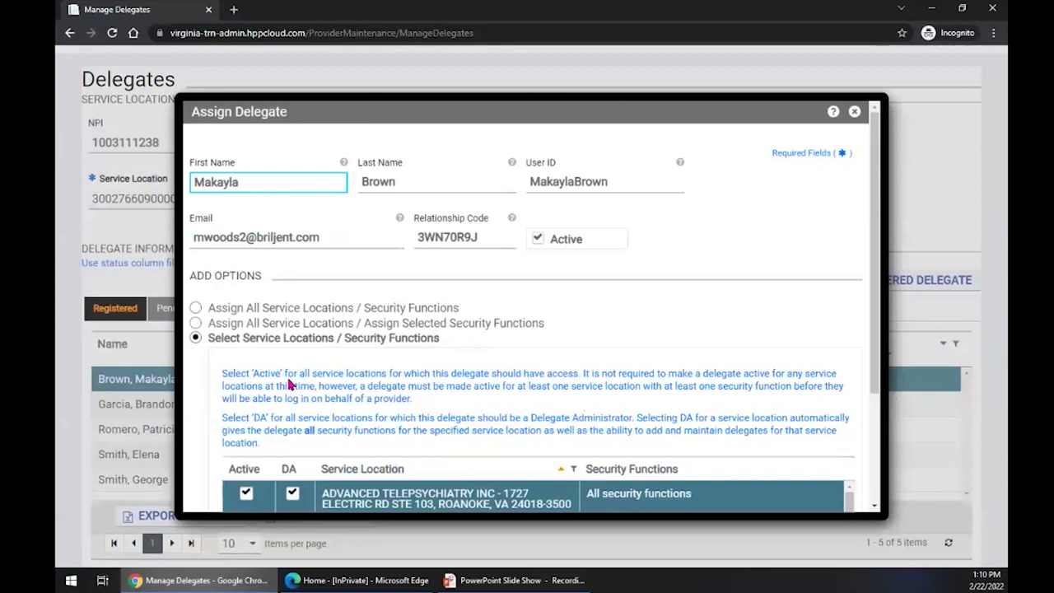
click(198, 119)
scroll(320, 256, down, 2)
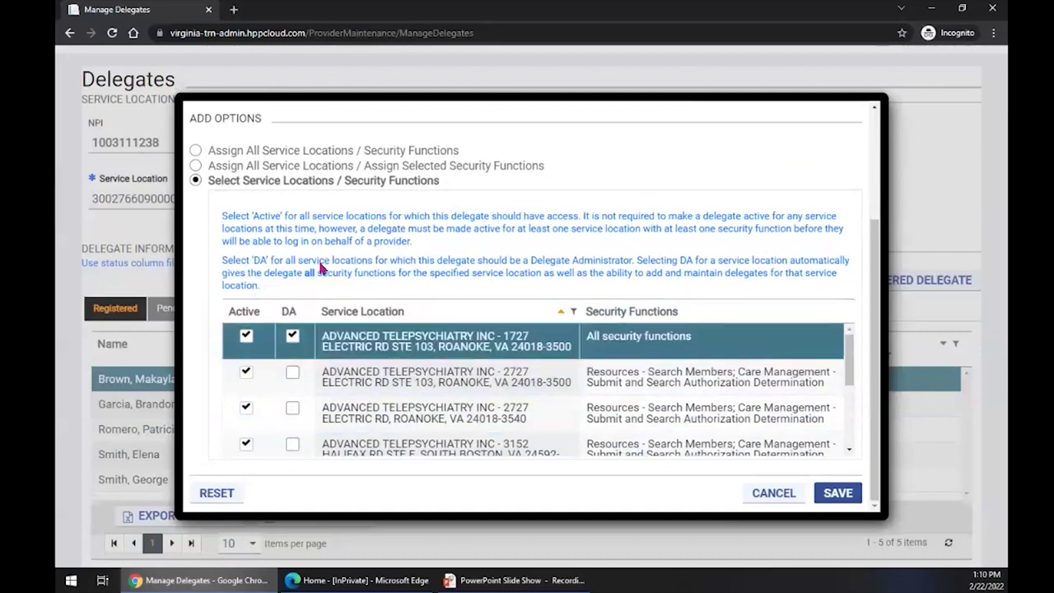
click(249, 447)
scroll(327, 395, down, 3)
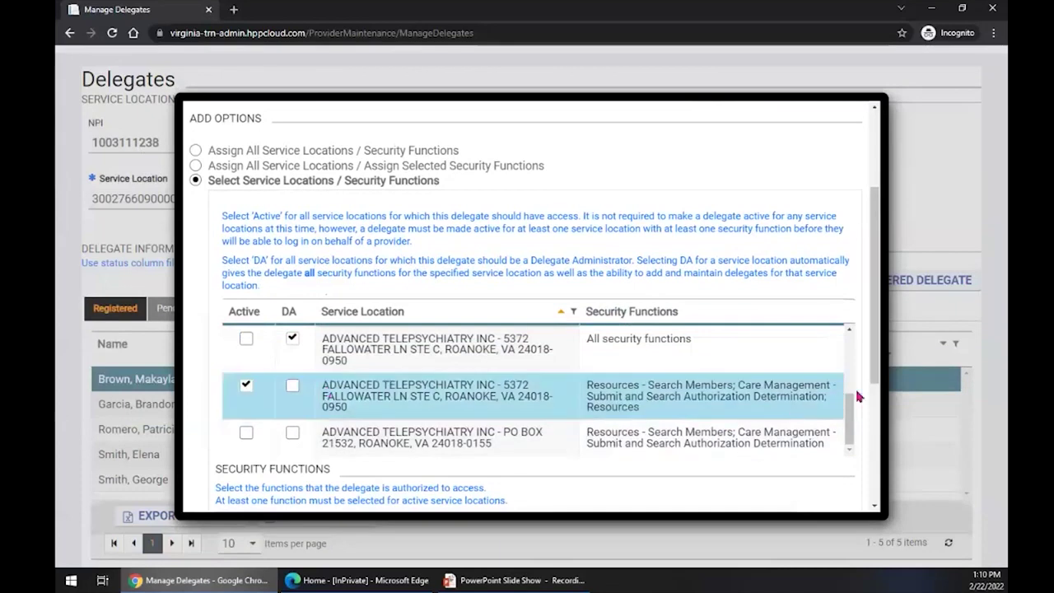
scroll(873, 384, down, 3)
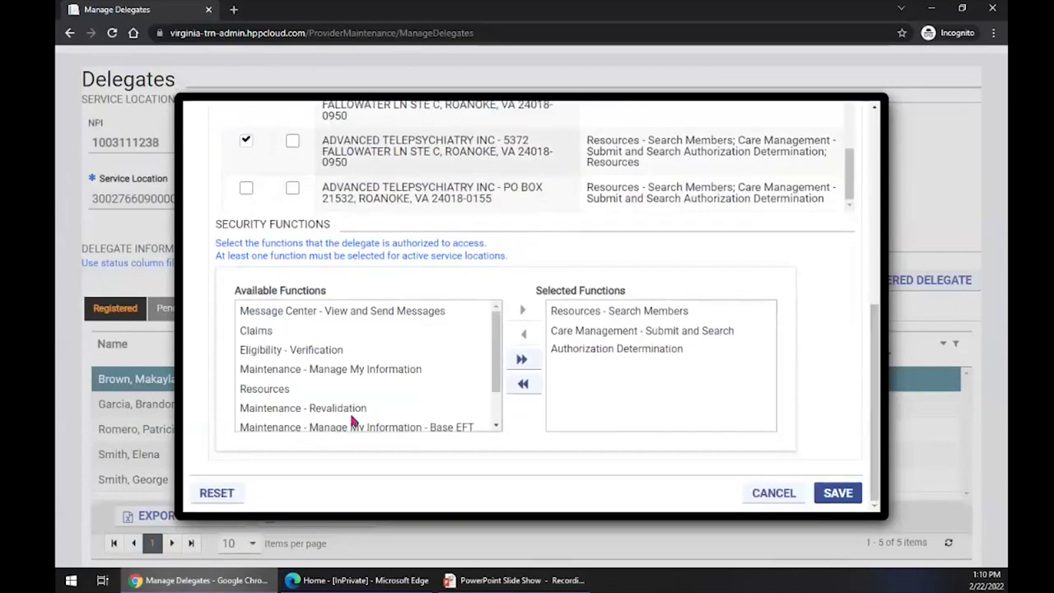
click(277, 388)
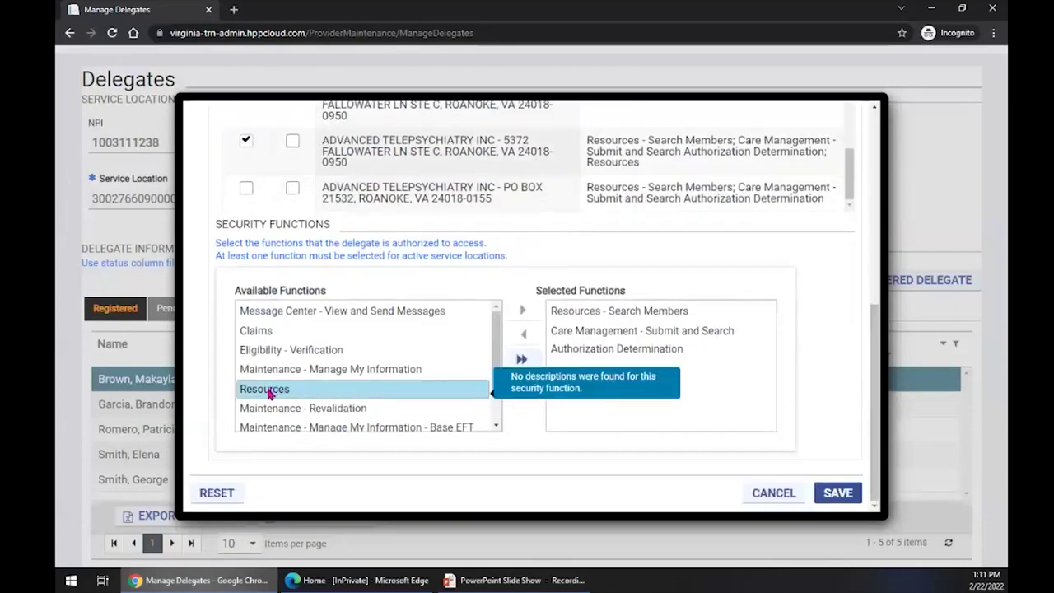
click(266, 397)
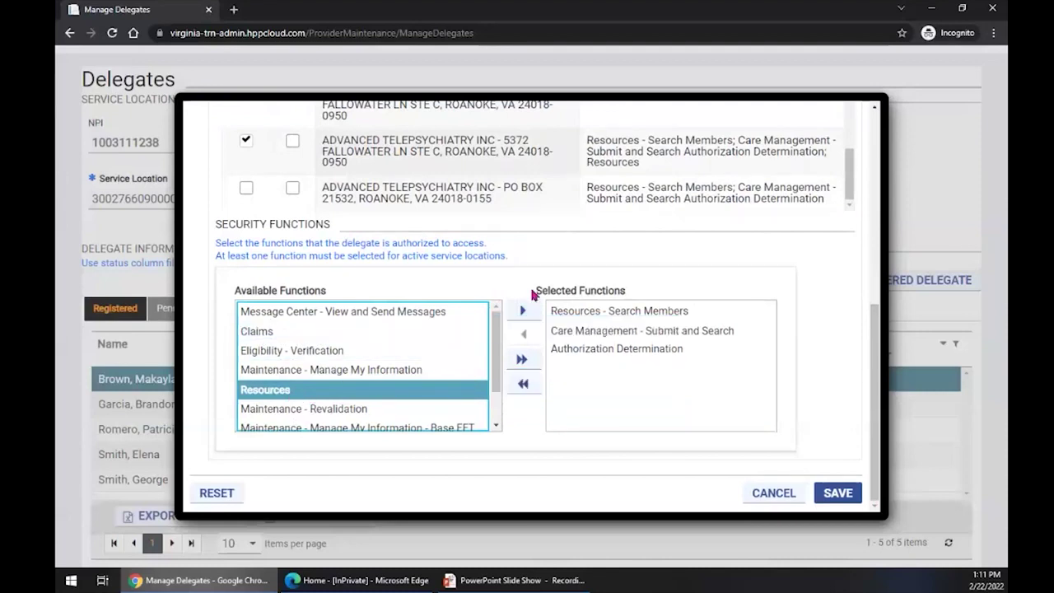
click(525, 313)
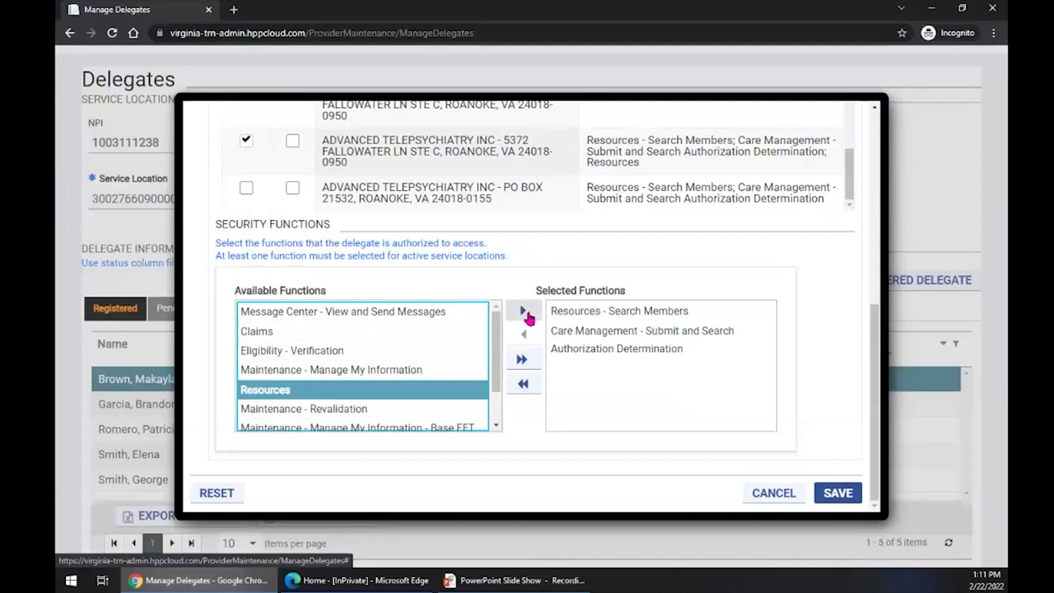
click(525, 313)
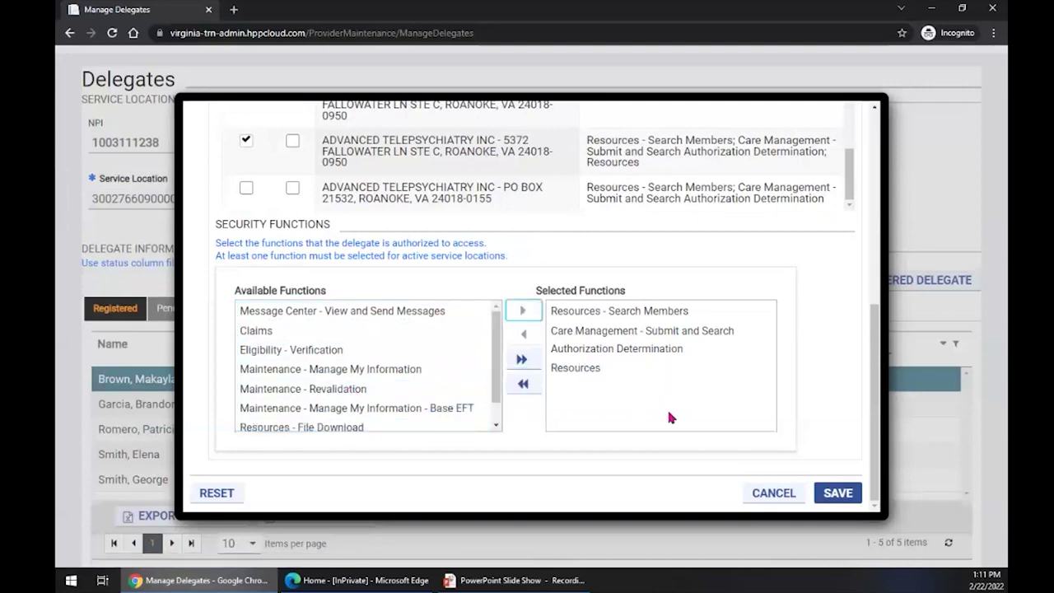
scroll(669, 418, up, 2)
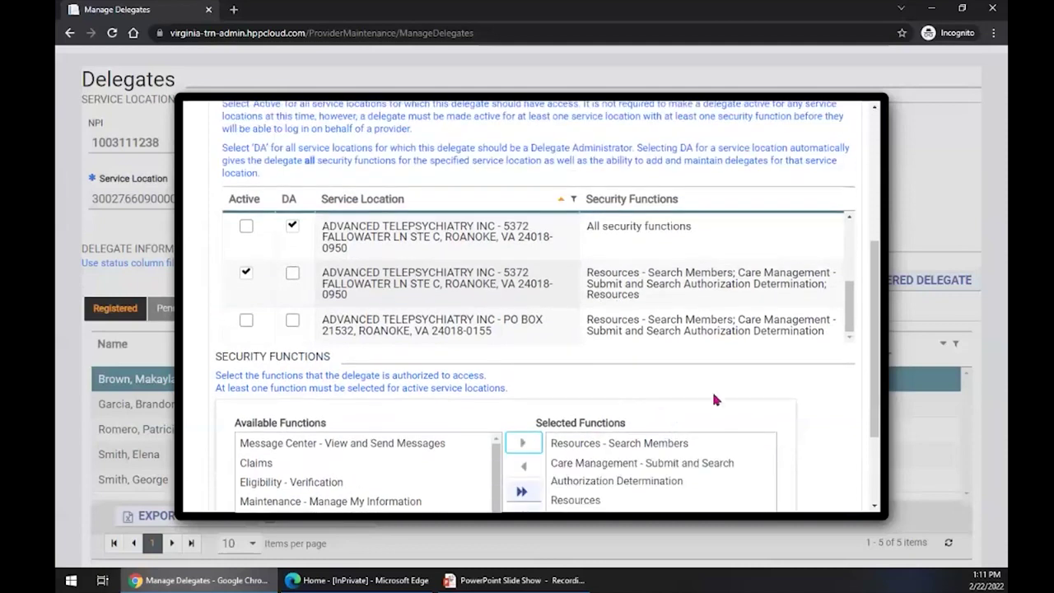
scroll(849, 298, up, 1)
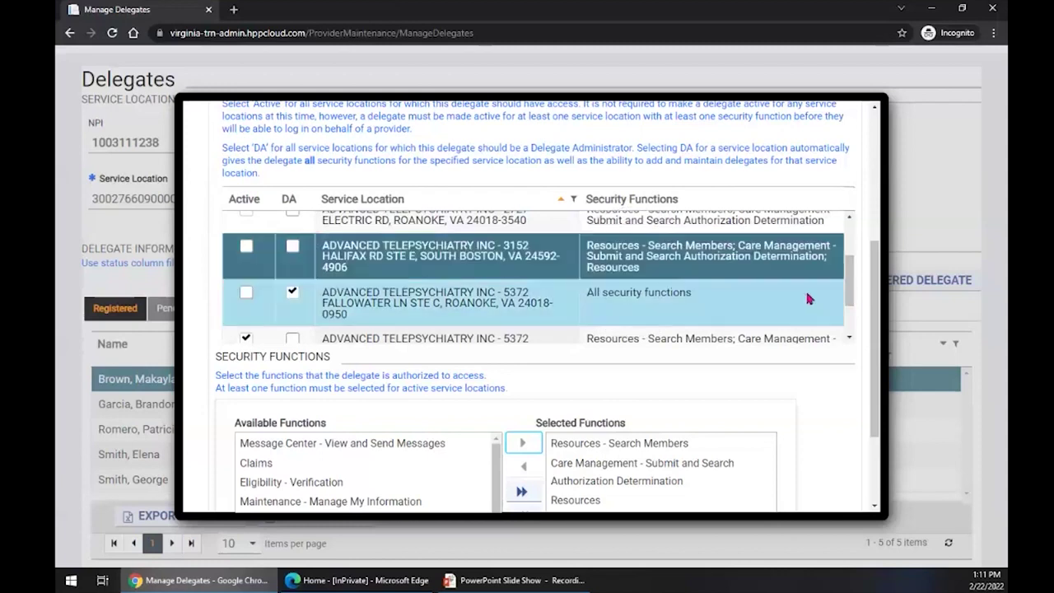
scroll(850, 266, up, 2)
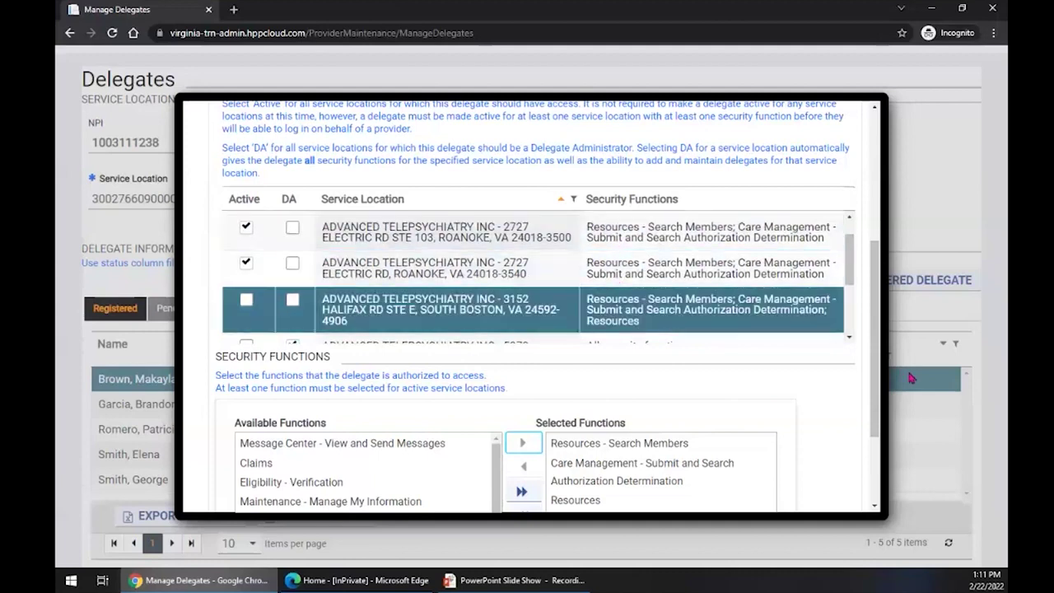
scroll(875, 387, up, 1)
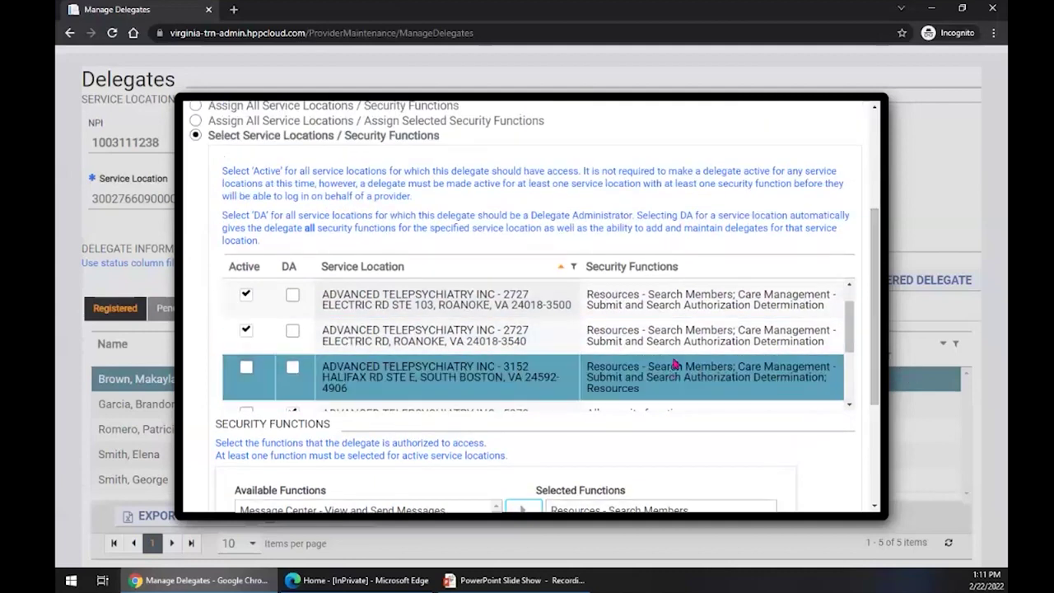
scroll(677, 362, down, 2)
scroll(680, 360, down, 3)
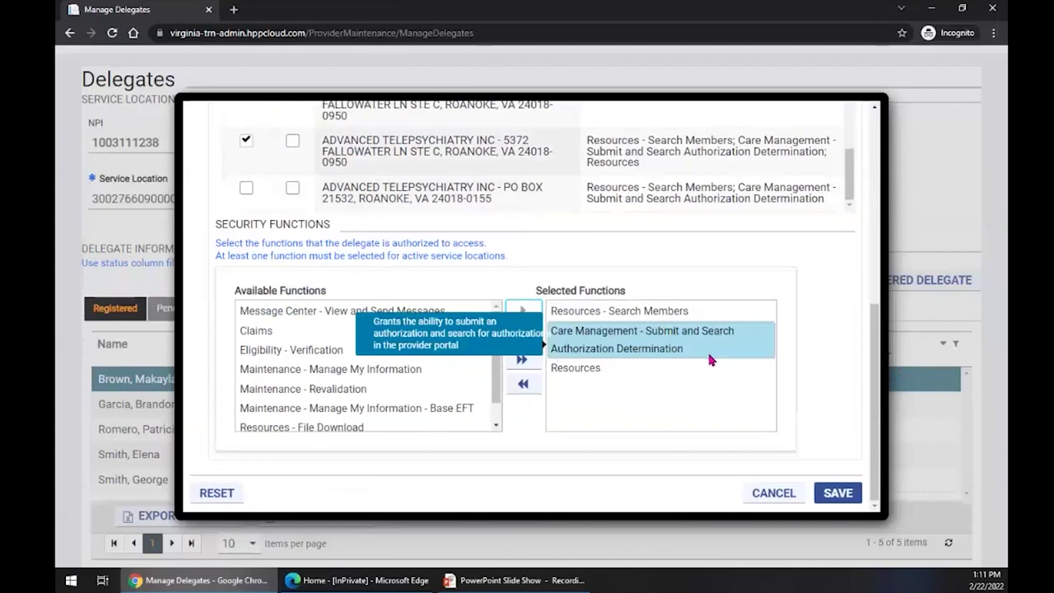
scroll(852, 370, up, 3)
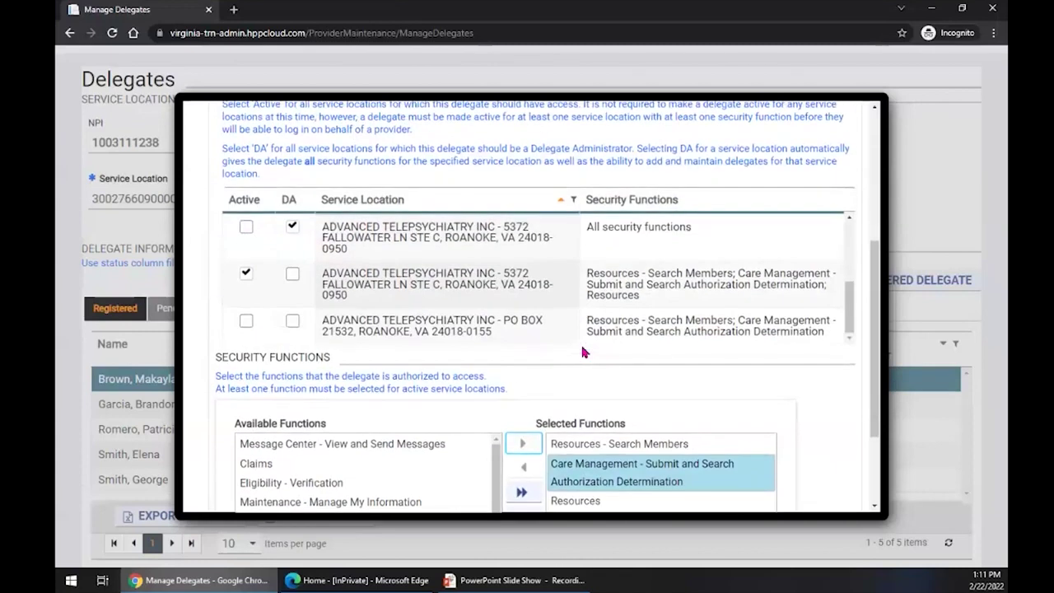
scroll(847, 353, up, 2)
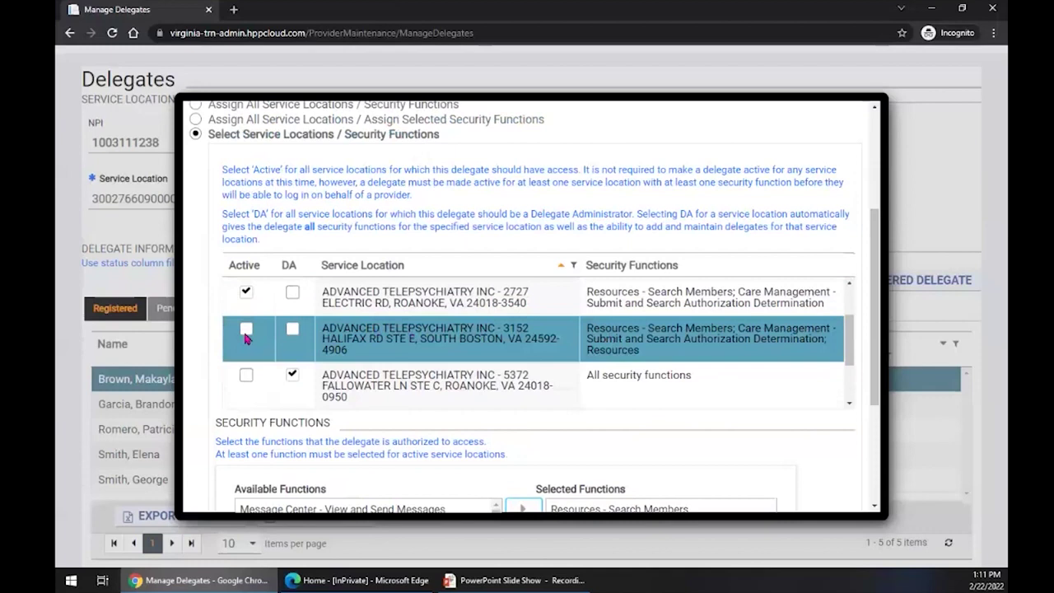
click(245, 329)
click(637, 365)
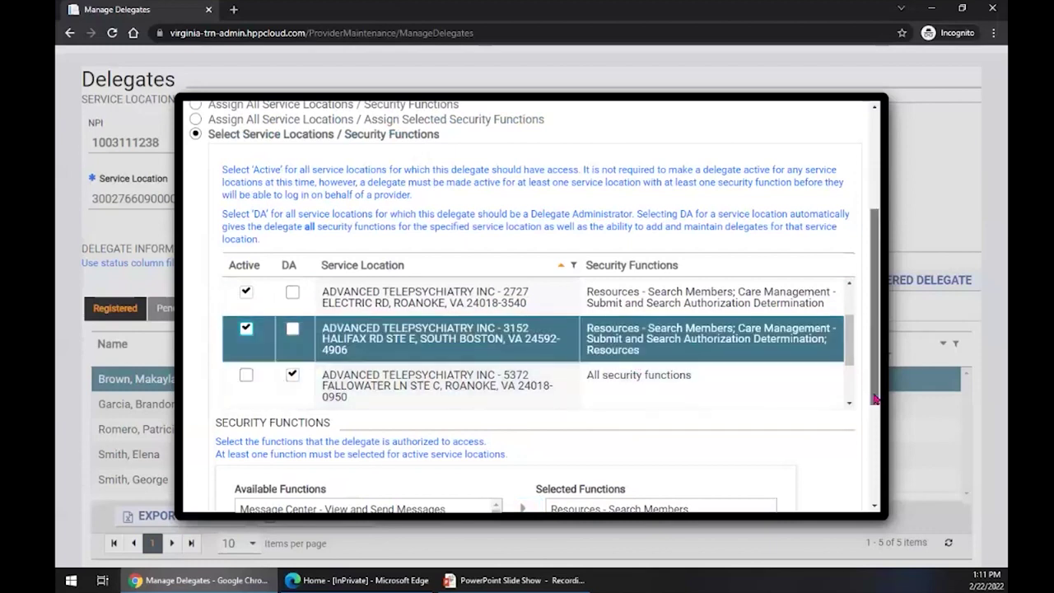
drag(875, 402, 880, 497)
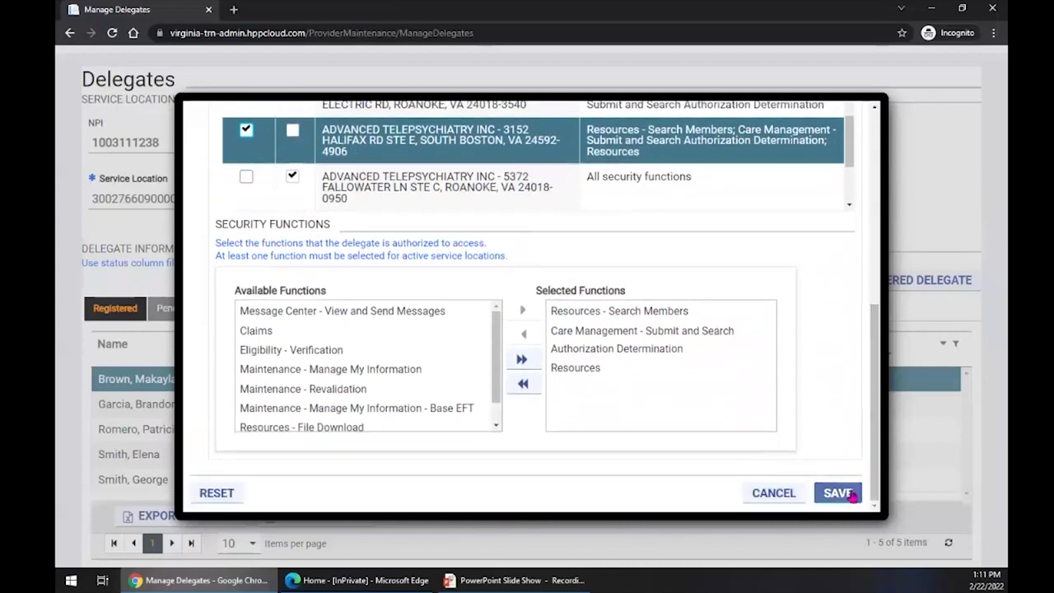
click(851, 500)
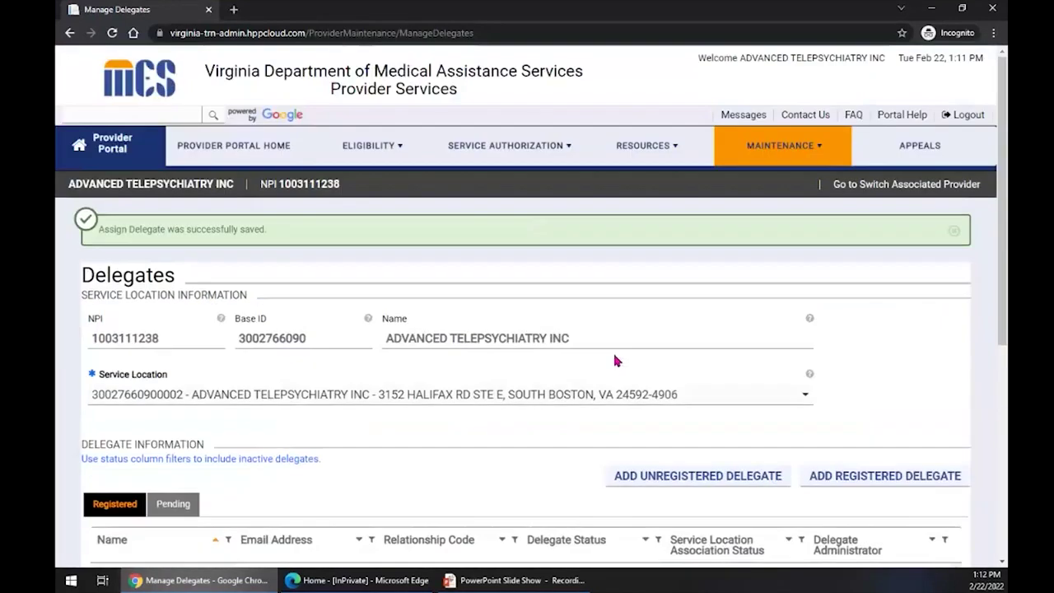
- Log out of the Virginia MES Provider Portal
click(111, 235)
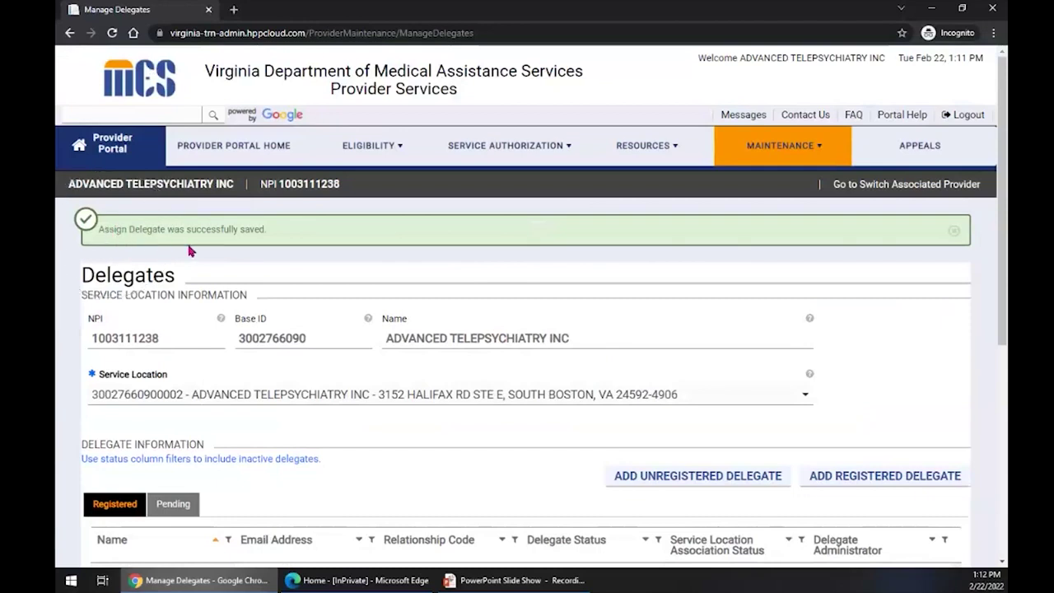
scroll(882, 428, down, 3)
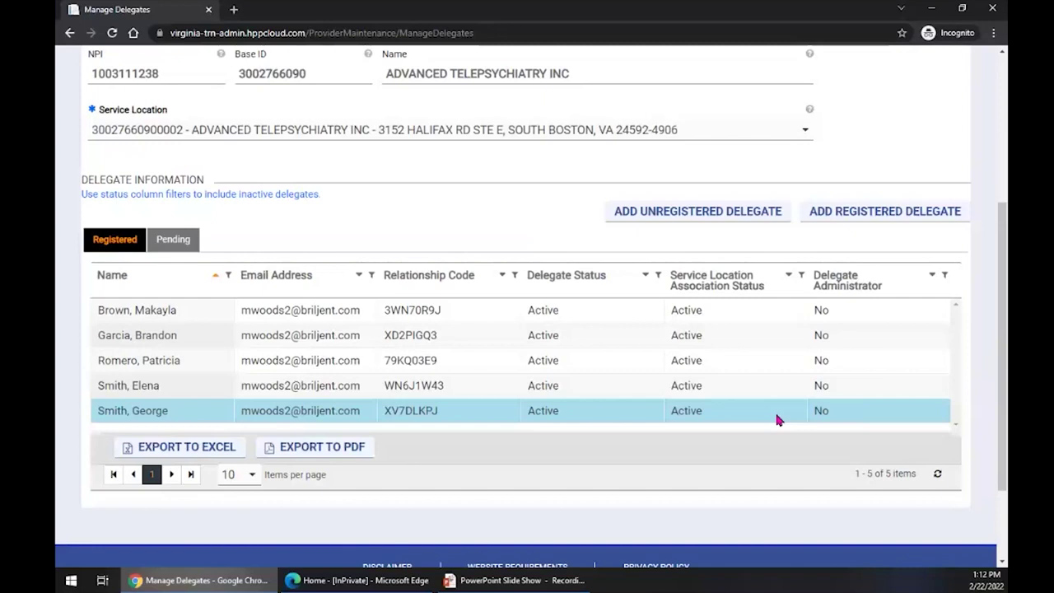
scroll(778, 420, up, 3)
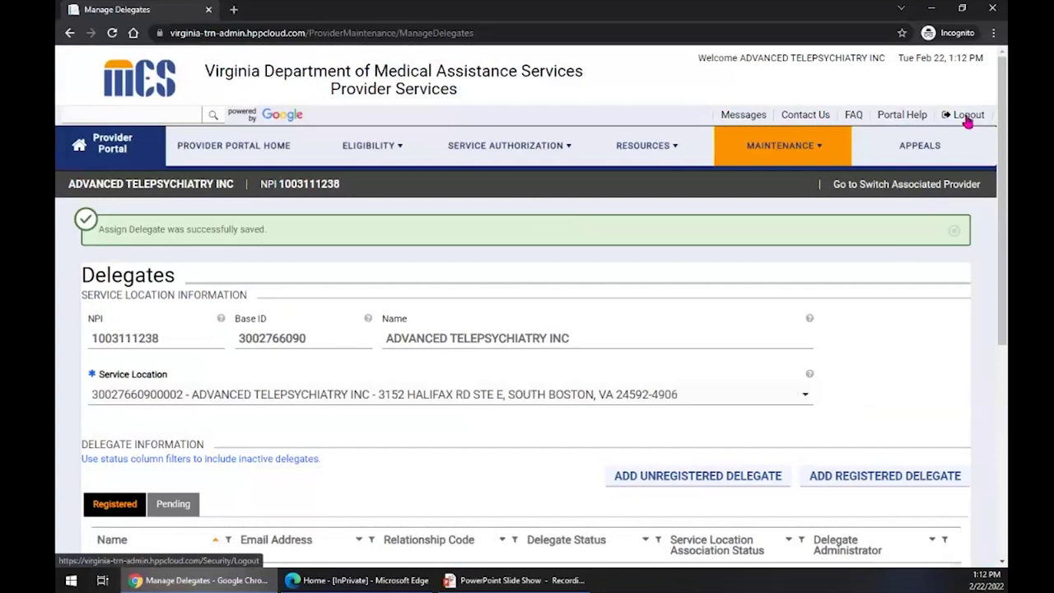
click(968, 117)
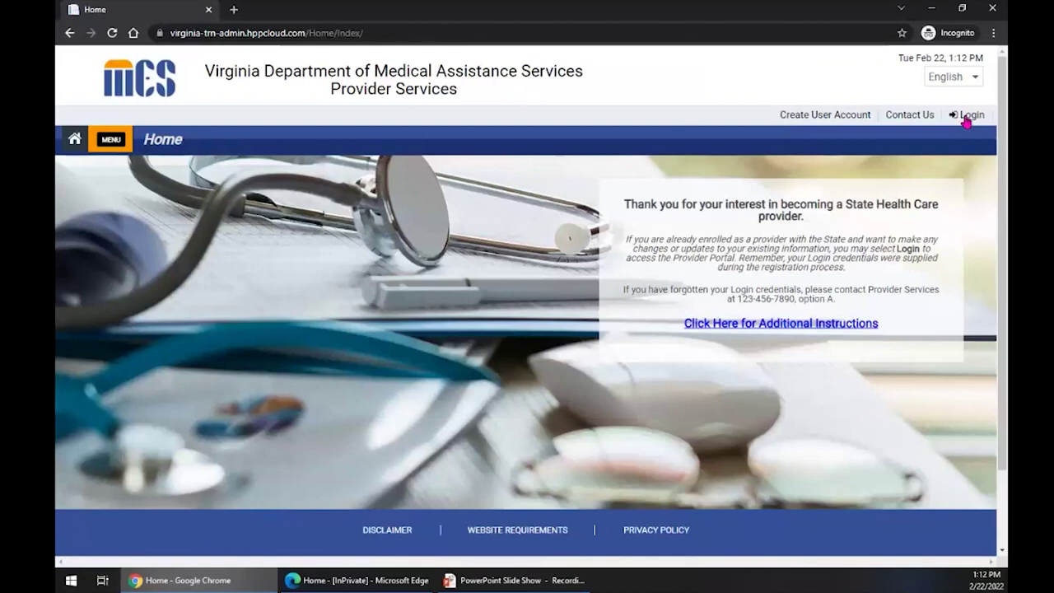
- Return to the slide show and advance to the 'Delegate Management #1' quiz slide
mouse_move(547, 579)
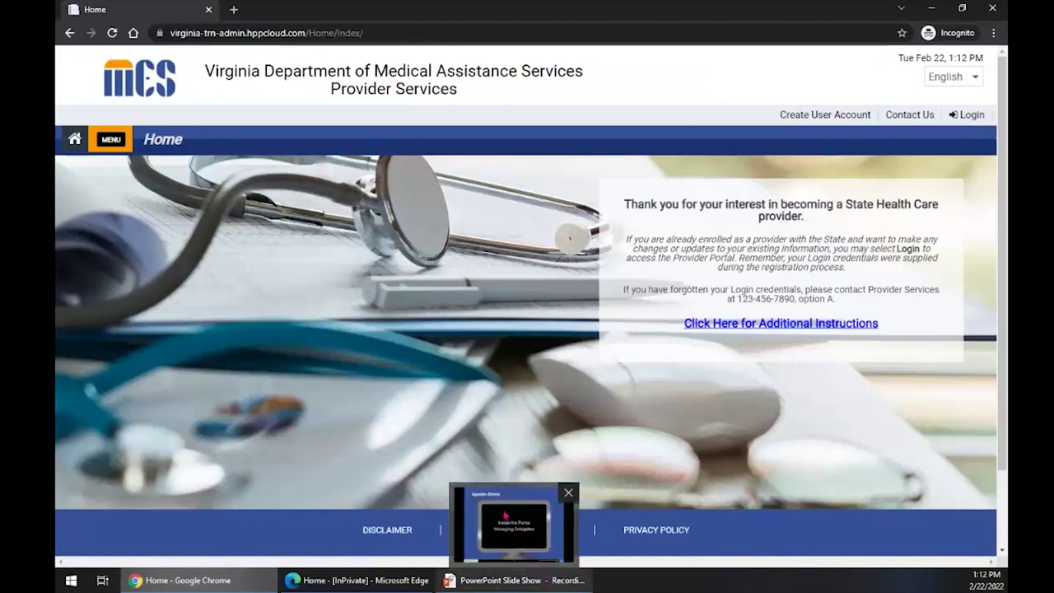
click(499, 513)
click(508, 514)
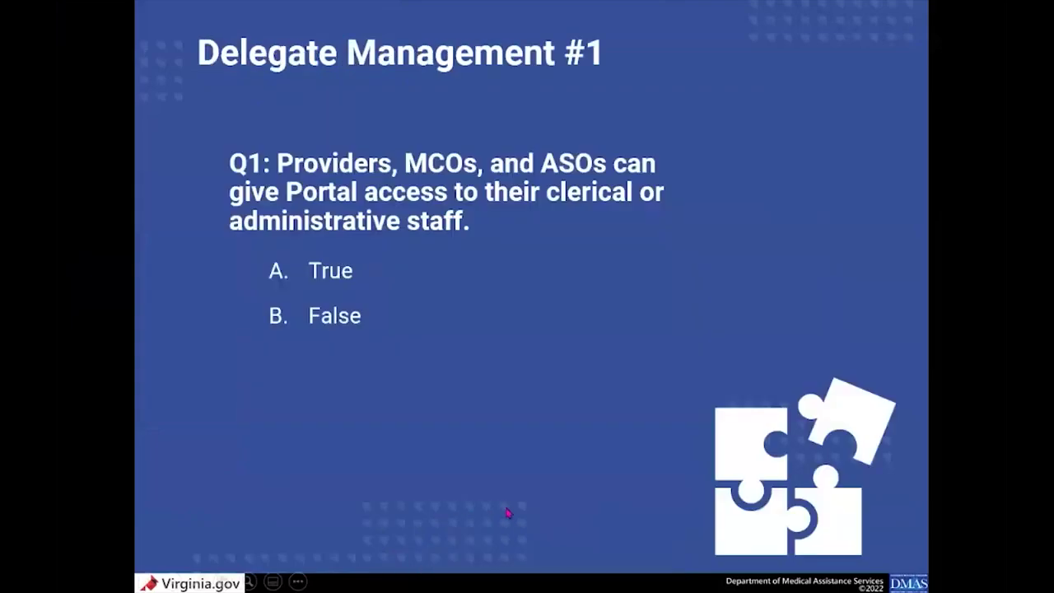